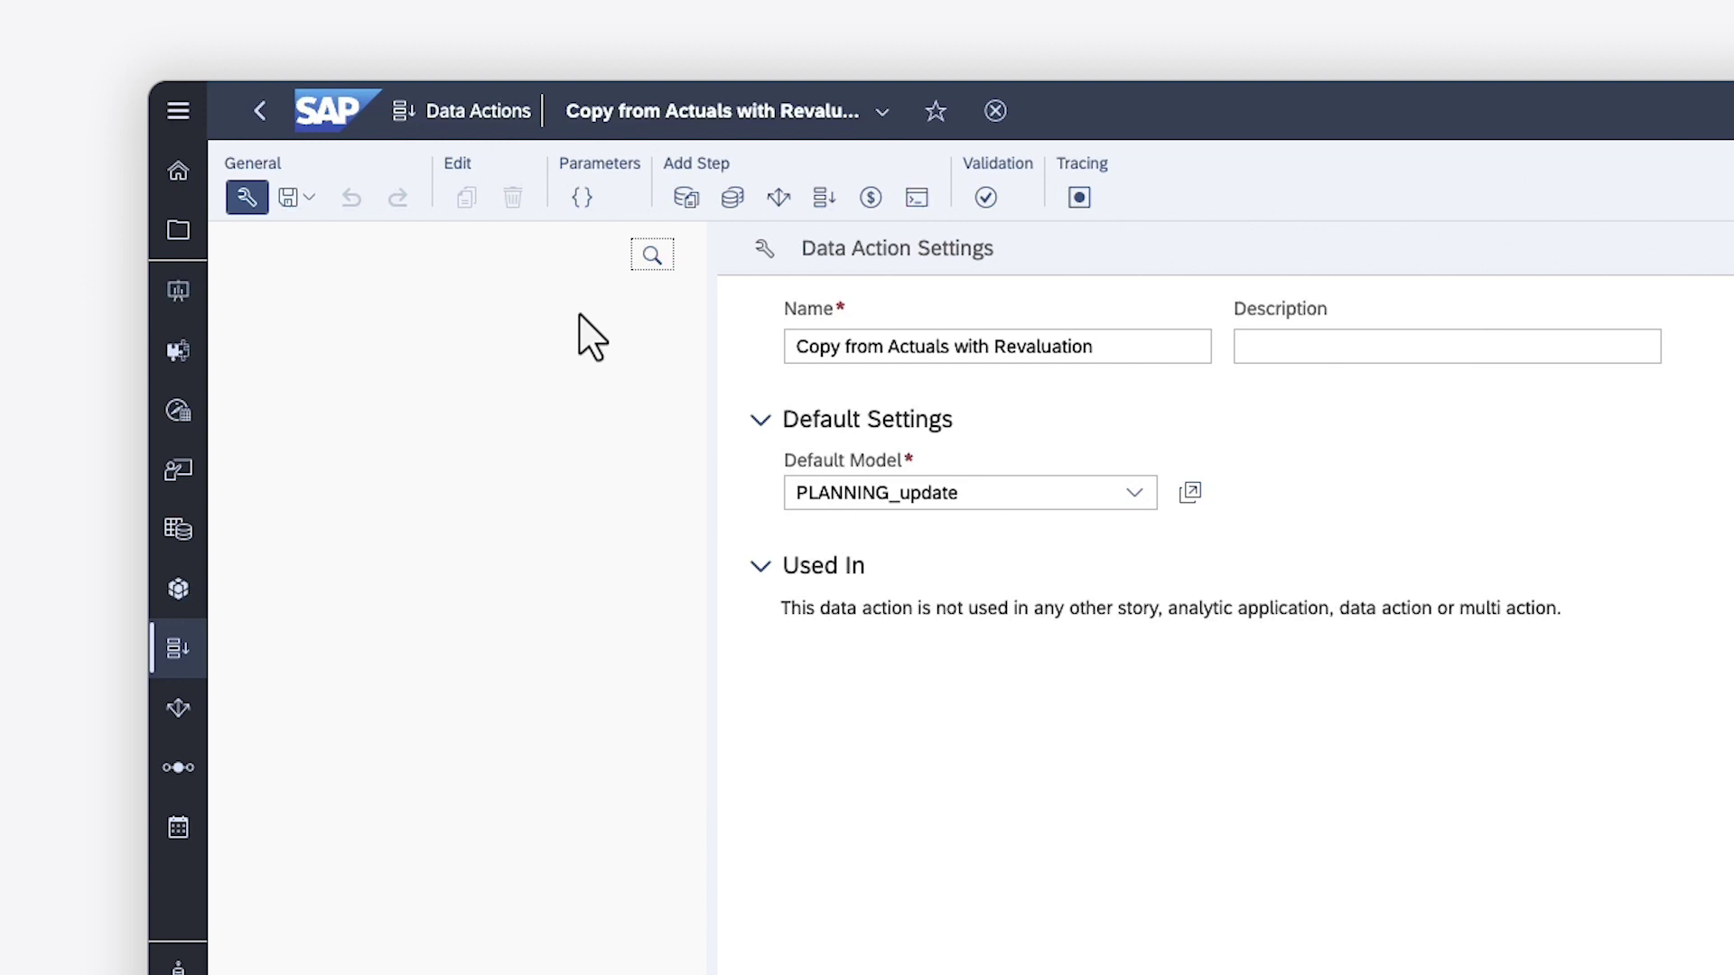
Discard a trial copy step and add an advanced formulas step named 'Copy from Actuals with Revaluation'.
{"action": "left_click", "coordinate": [686, 198]}
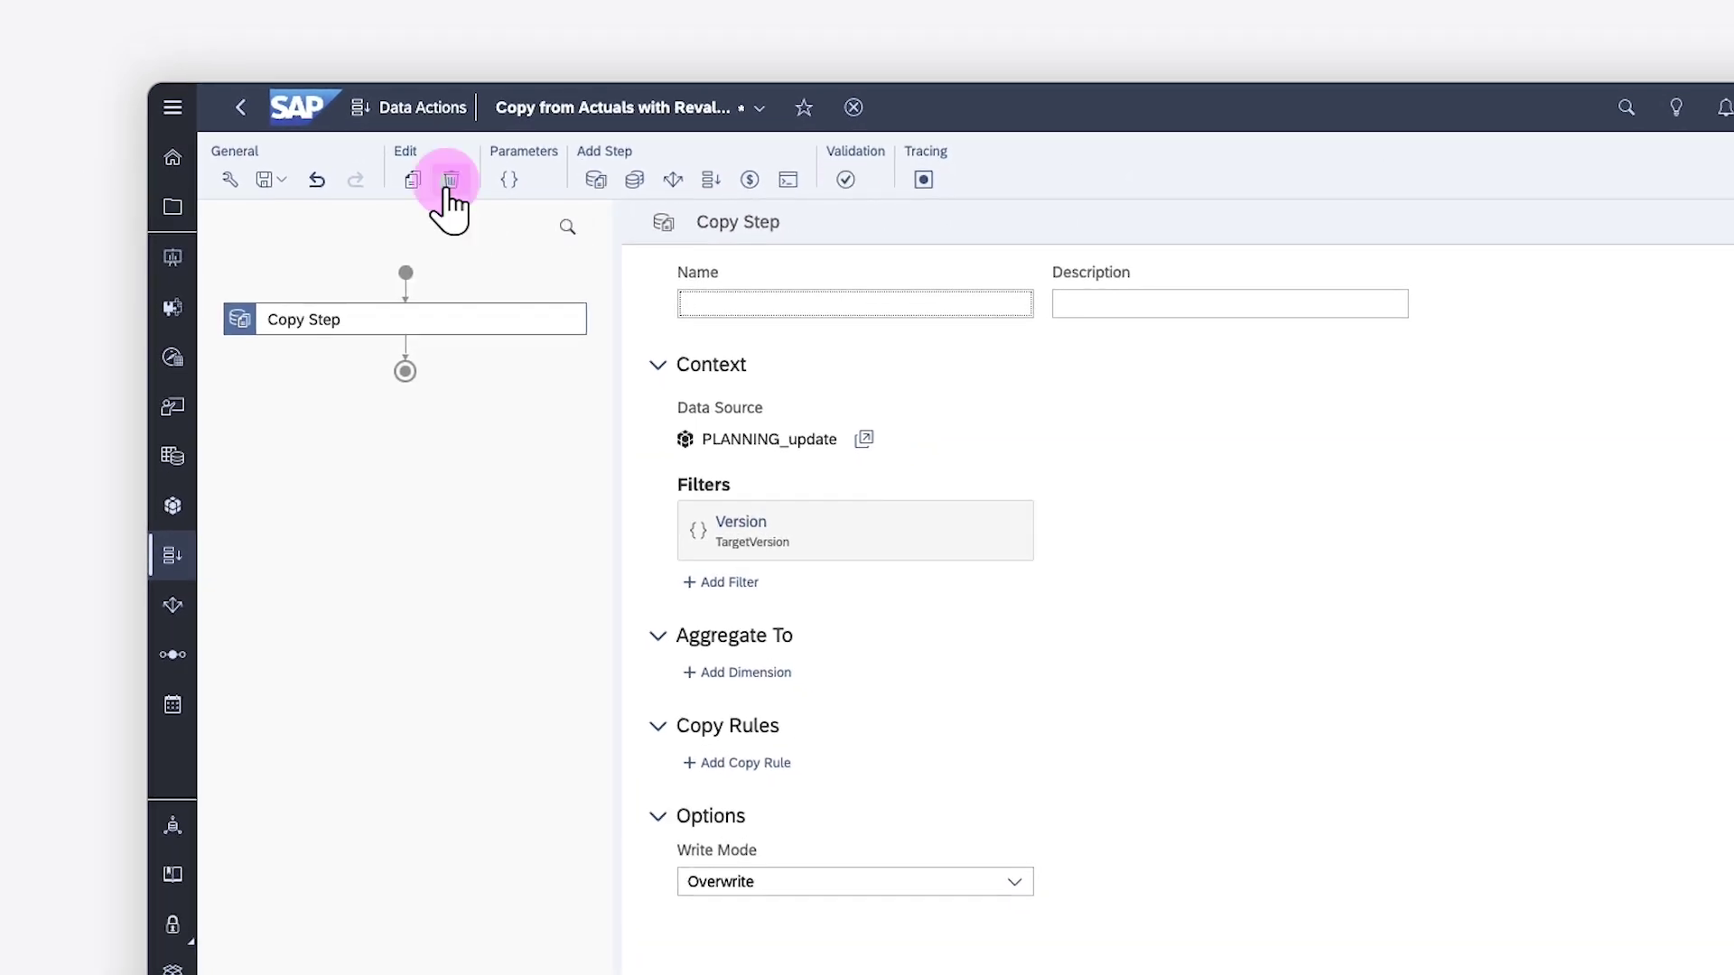
{"action": "left_click", "coordinate": [455, 186]}
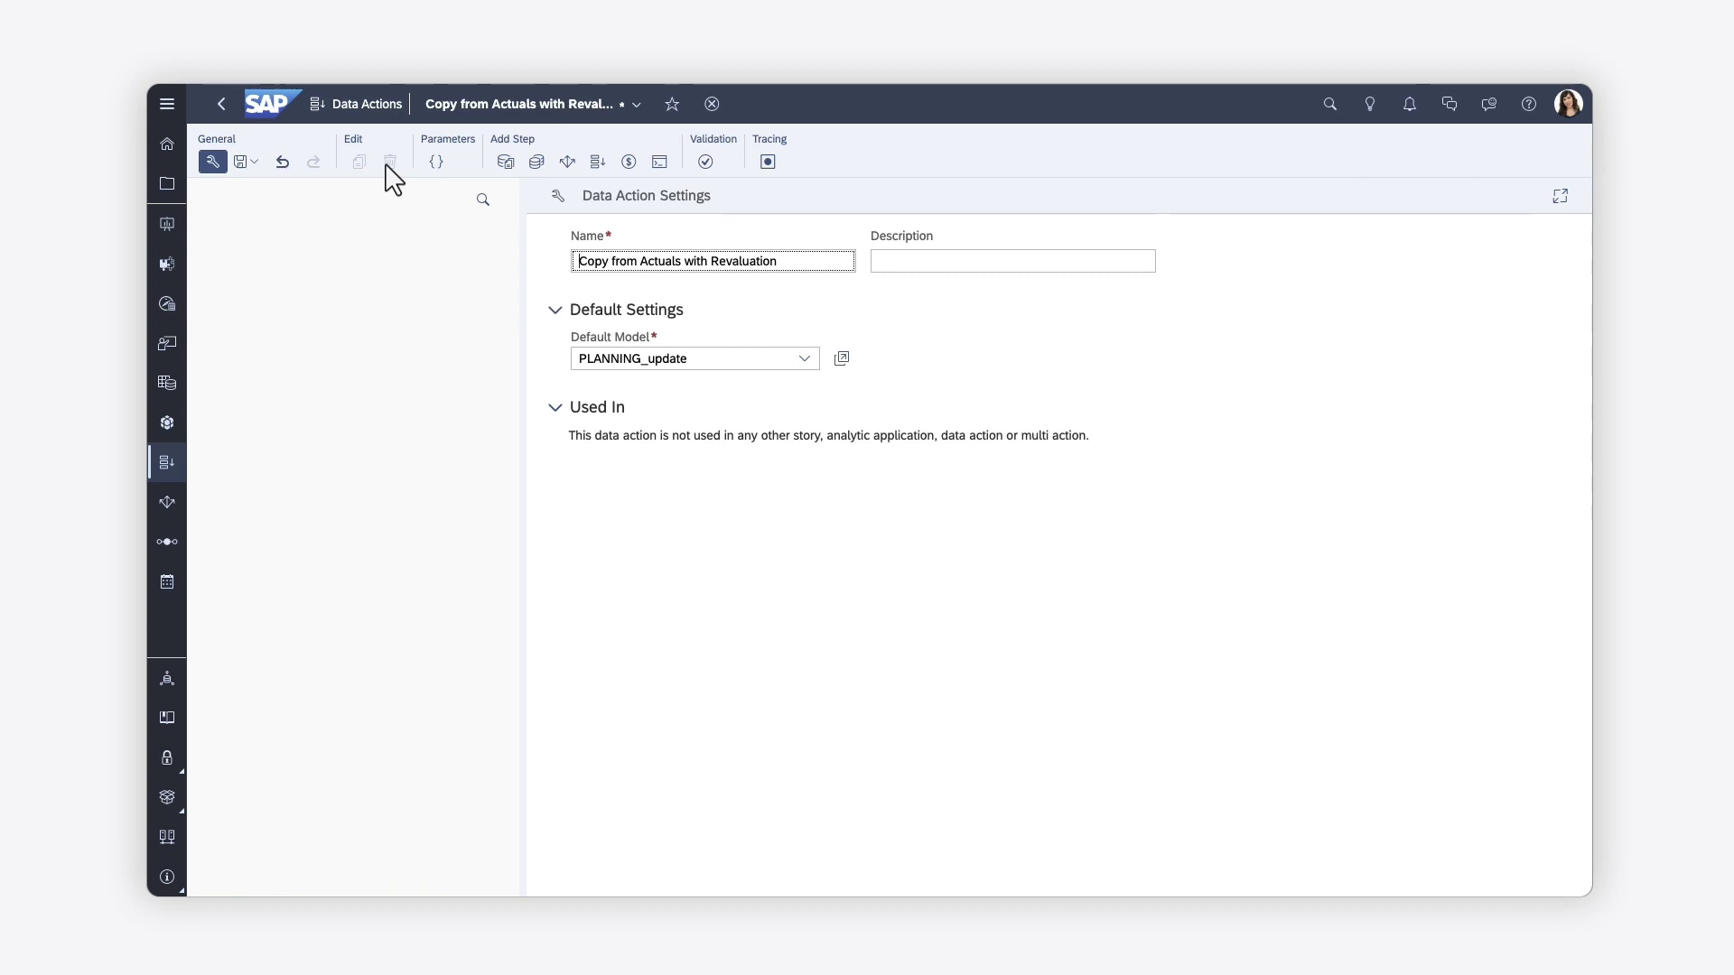
{"action": "left_click", "coordinate": [660, 161]}
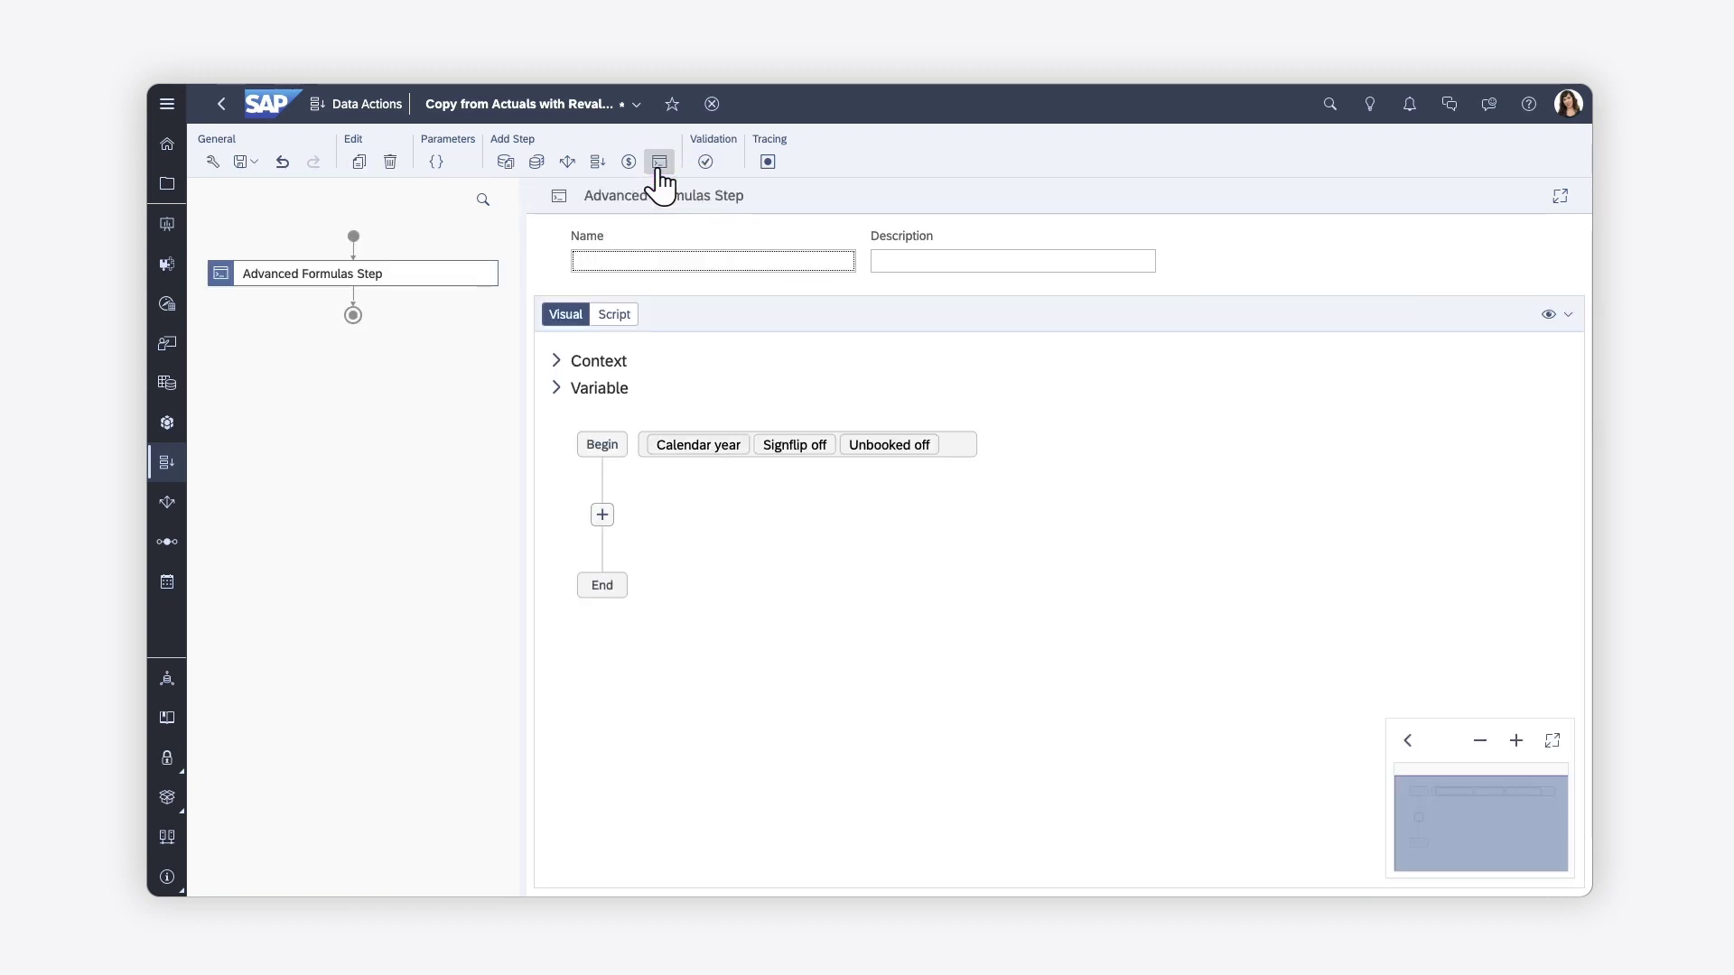
{"action": "left_click", "coordinate": [624, 267]}
{"action": "type", "text": "Copy fro"}
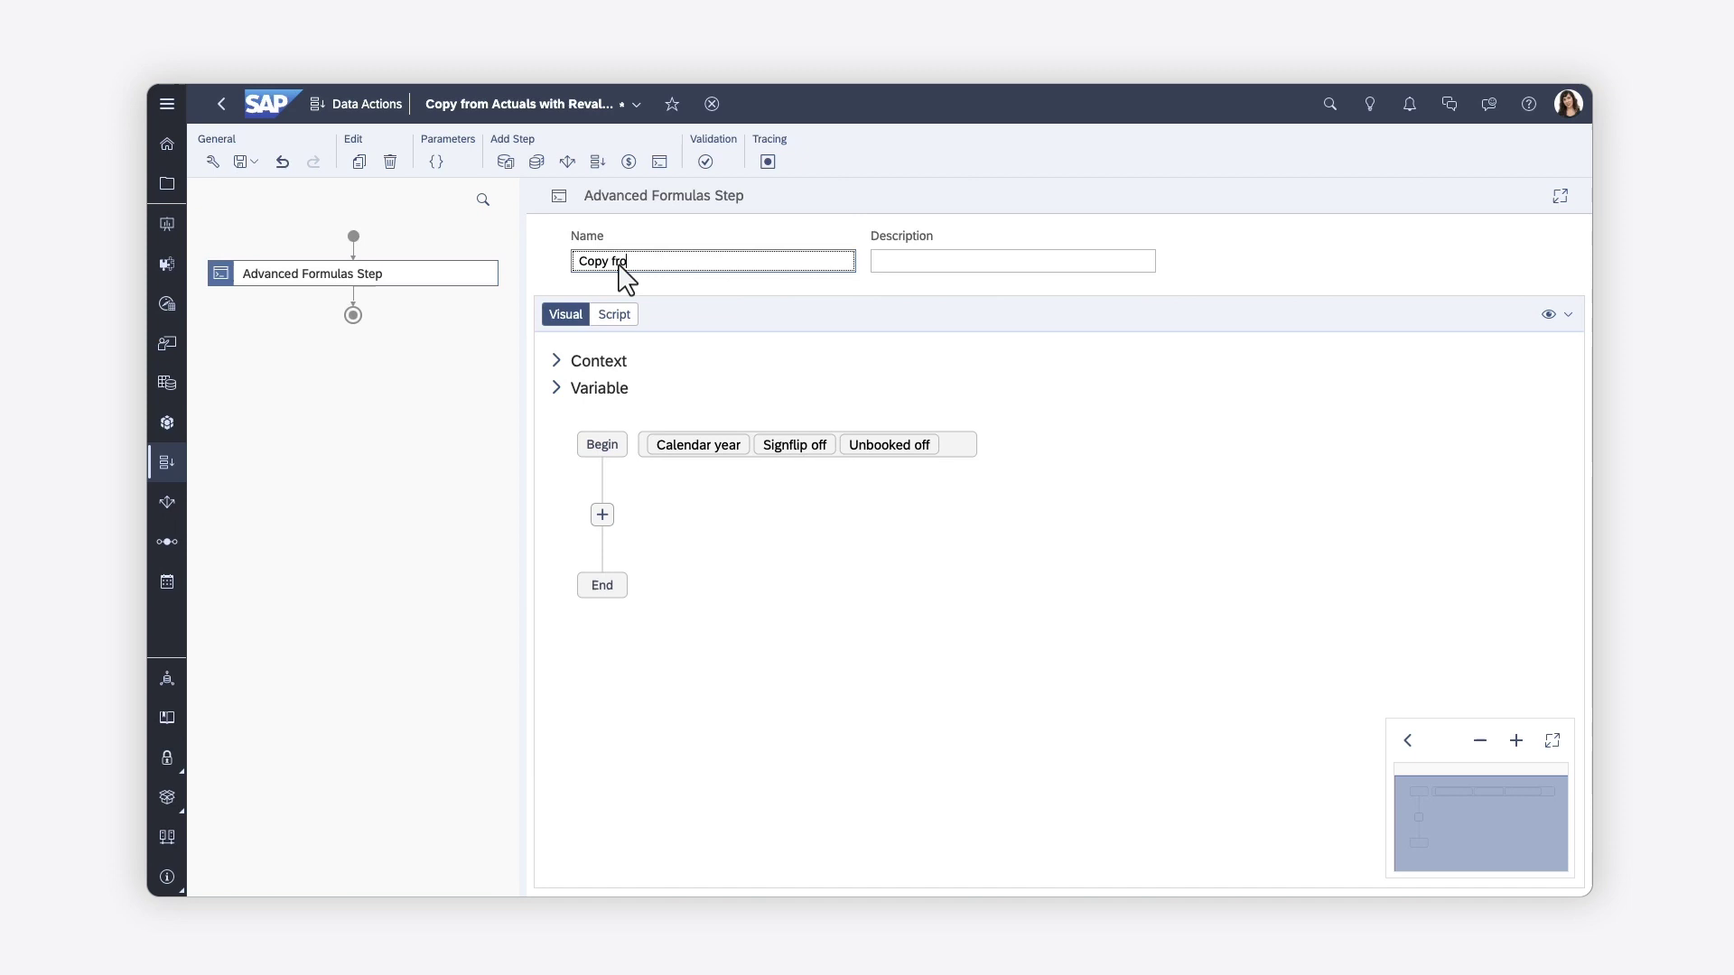
{"action": "type", "text": "m Actuals with Revaluation"}
{"action": "key", "text": "Return"}
Save the data action and show the step's default script template.
{"action": "left_click", "coordinate": [253, 163]}
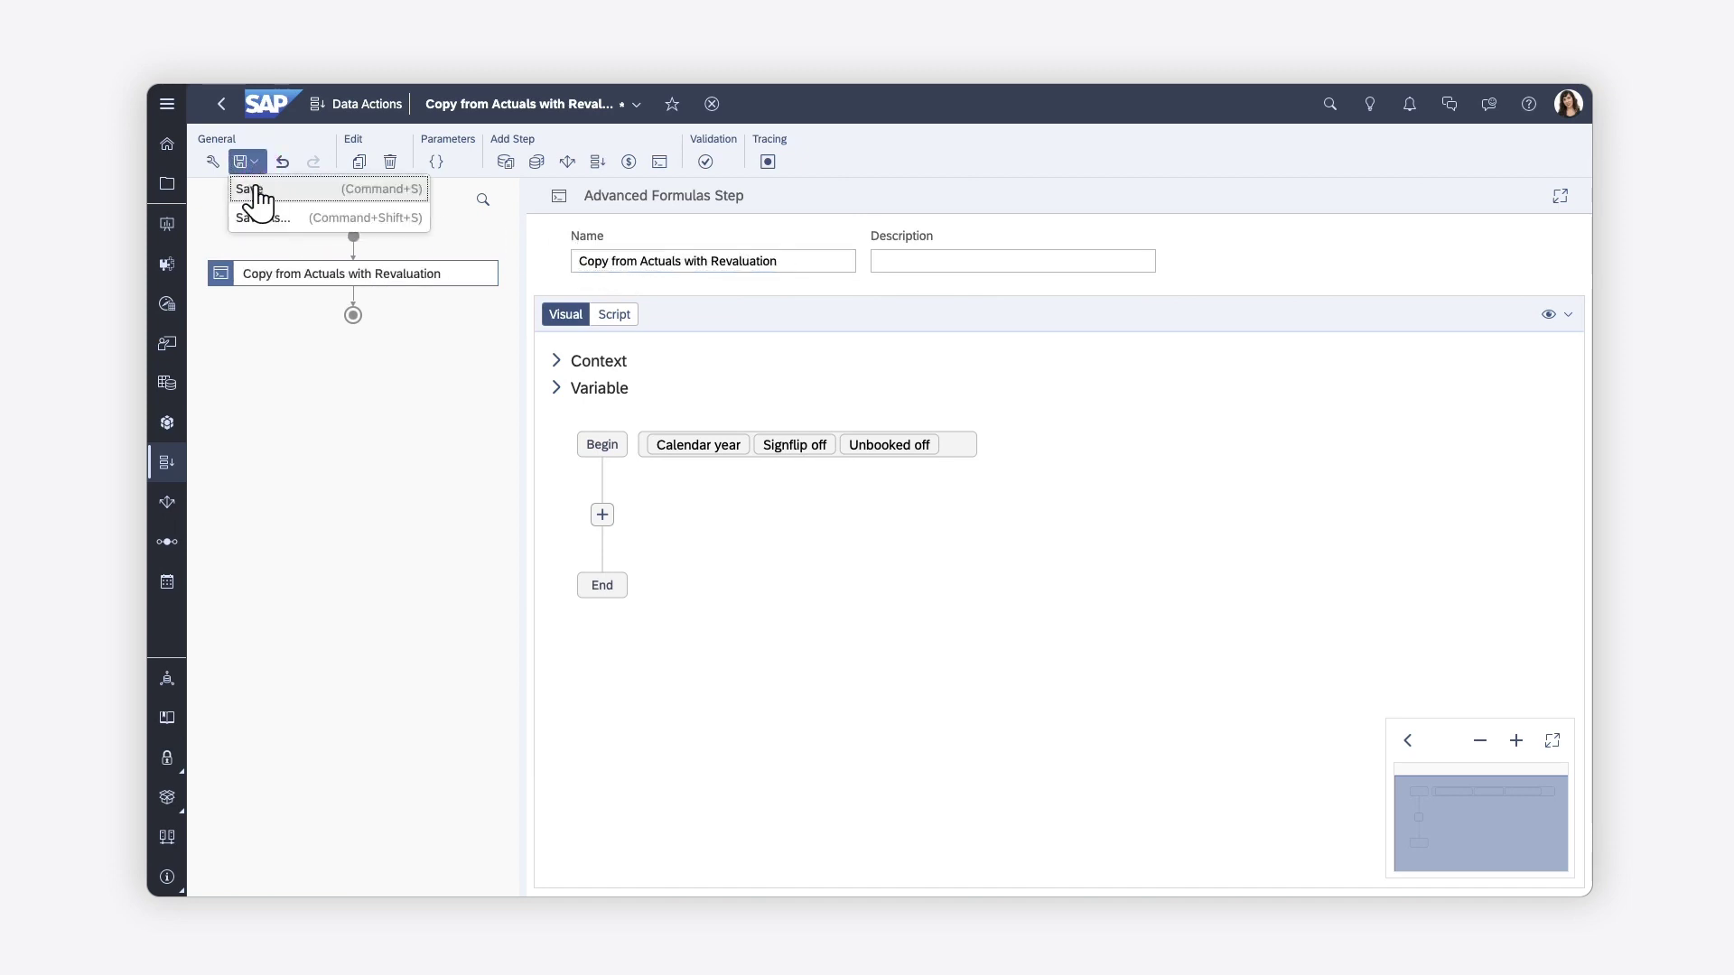
{"action": "left_click", "coordinate": [258, 198]}
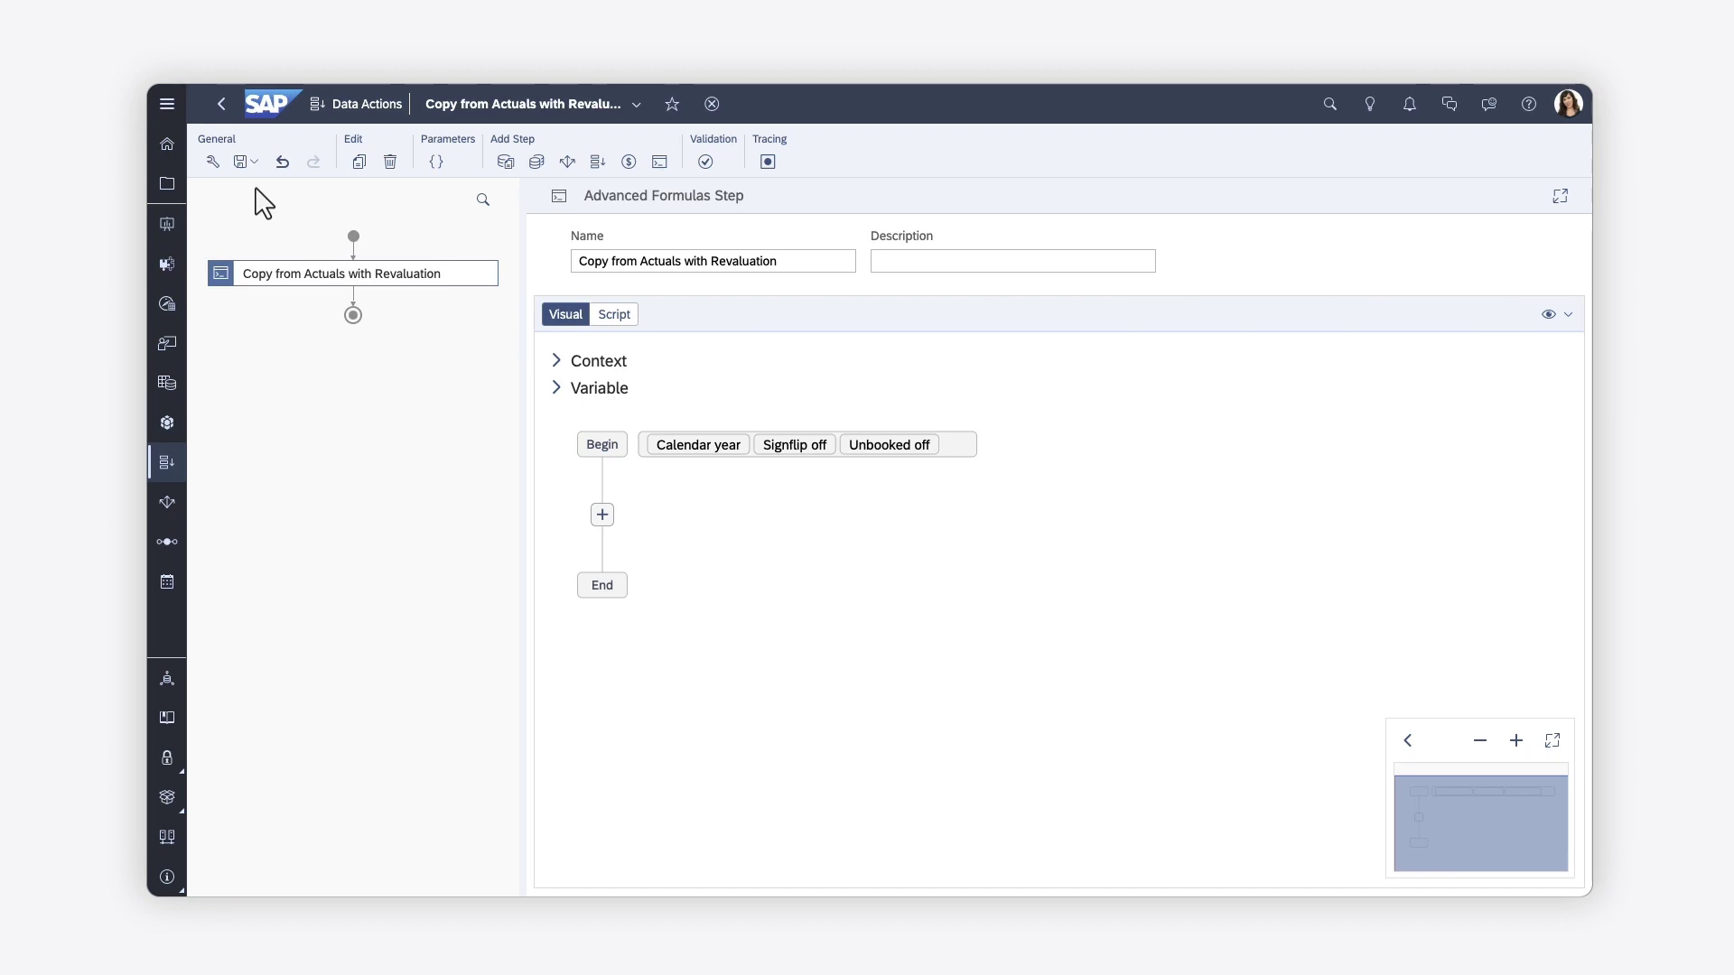
{"action": "left_click", "coordinate": [614, 314]}
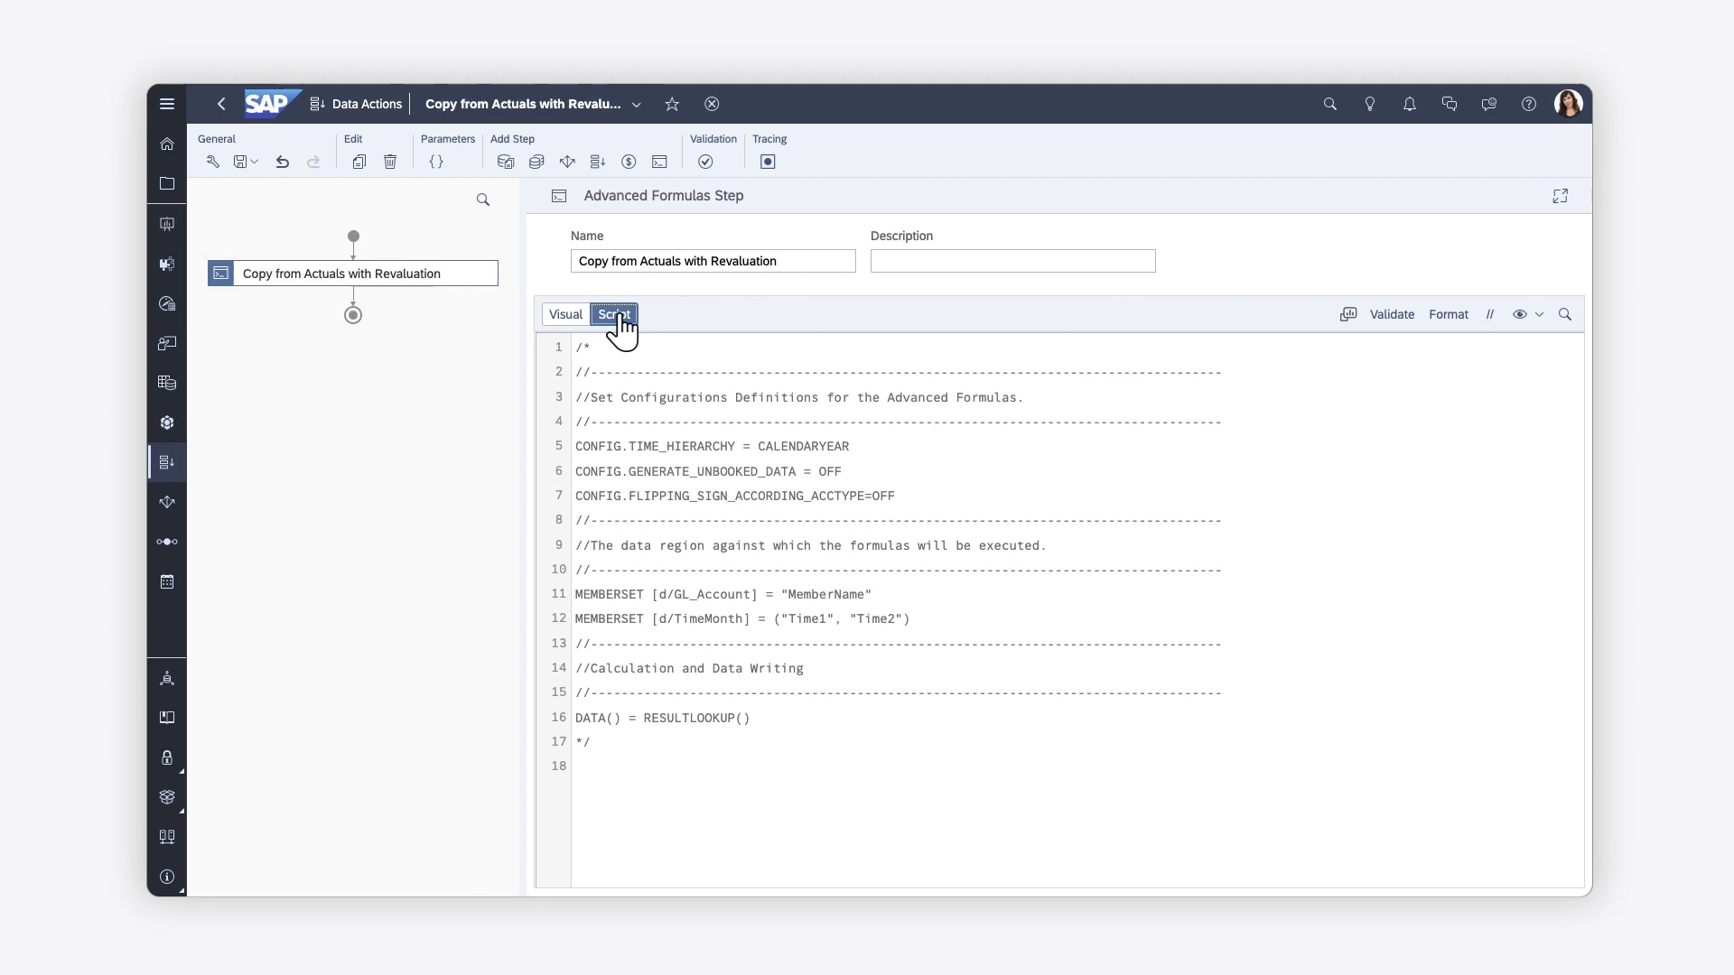
Show the formulas step as a visual flow with Begin and End blocks.
{"action": "left_click", "coordinate": [565, 315]}
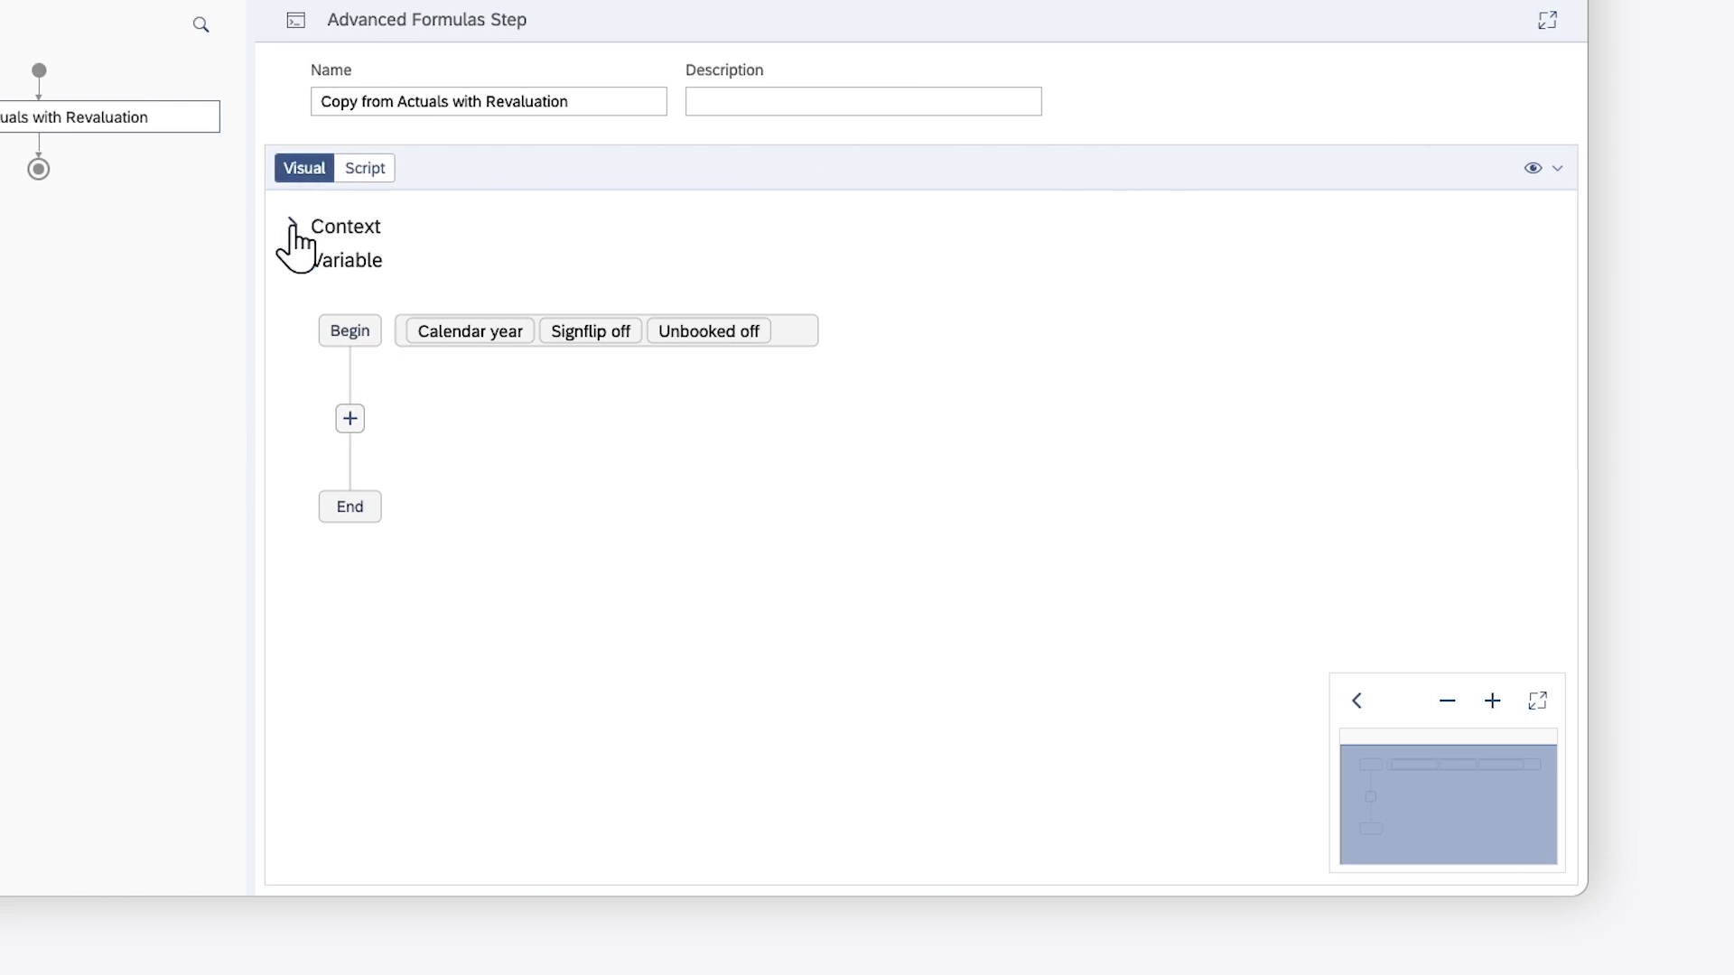
Add a context filter restricting GL_Account to FPA1/022 Gross Revenue.
{"action": "left_click", "coordinate": [292, 225]}
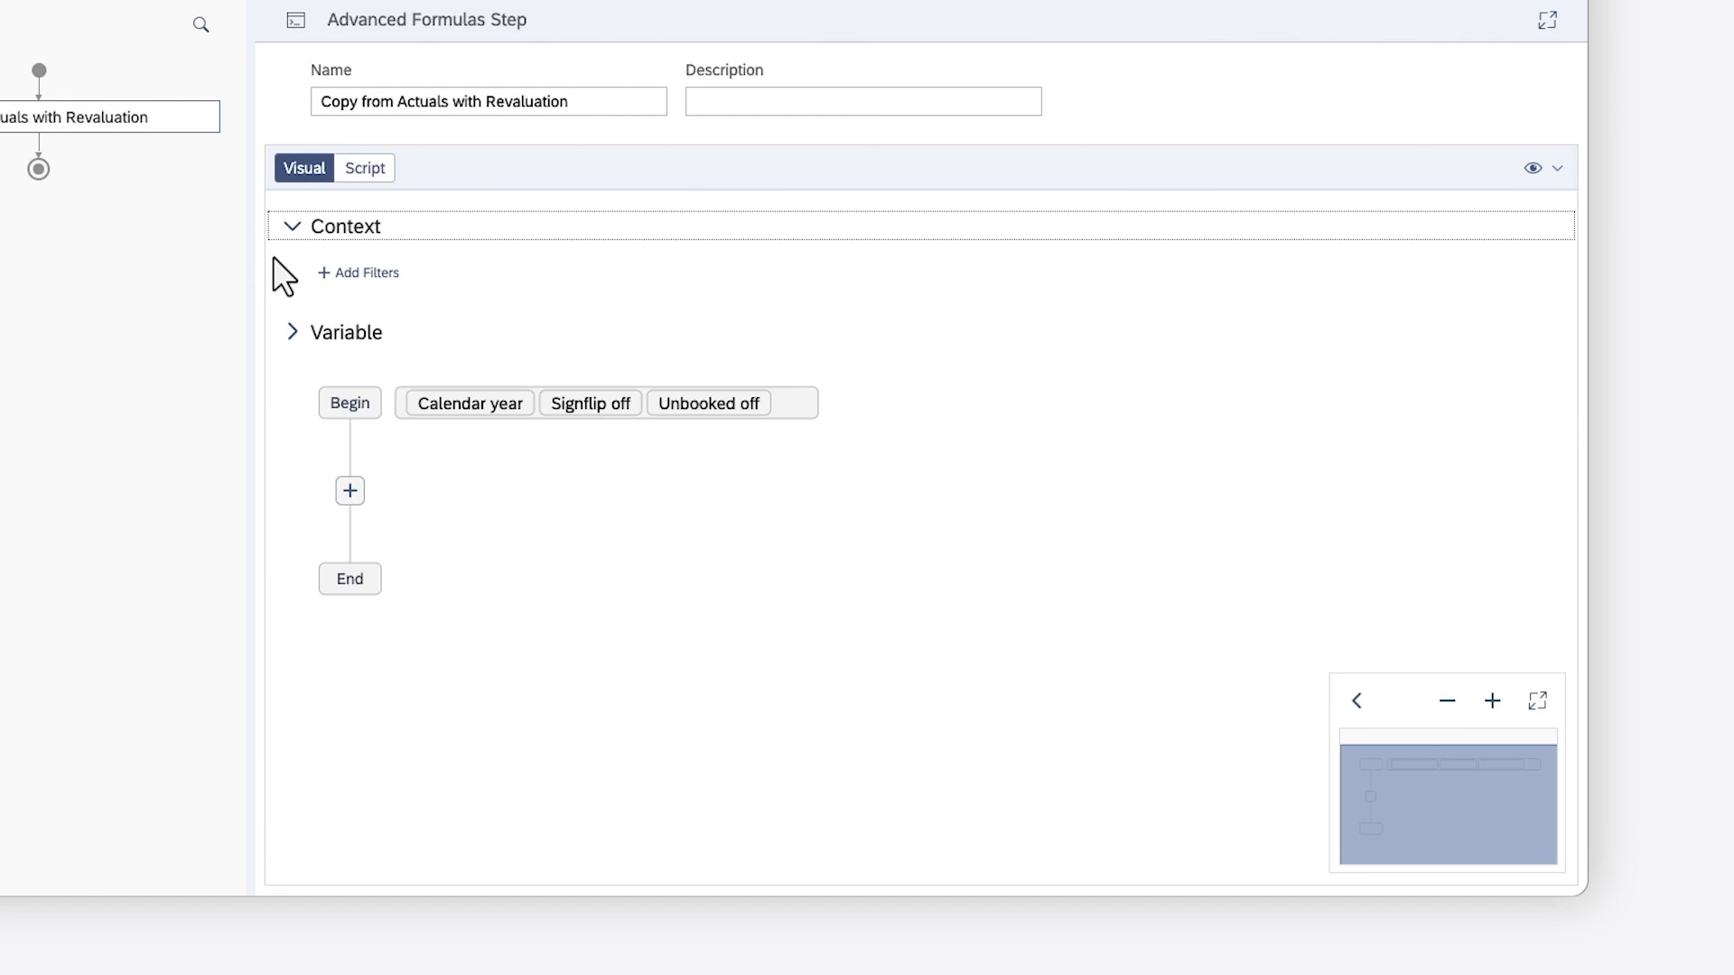
{"action": "left_click", "coordinate": [359, 273]}
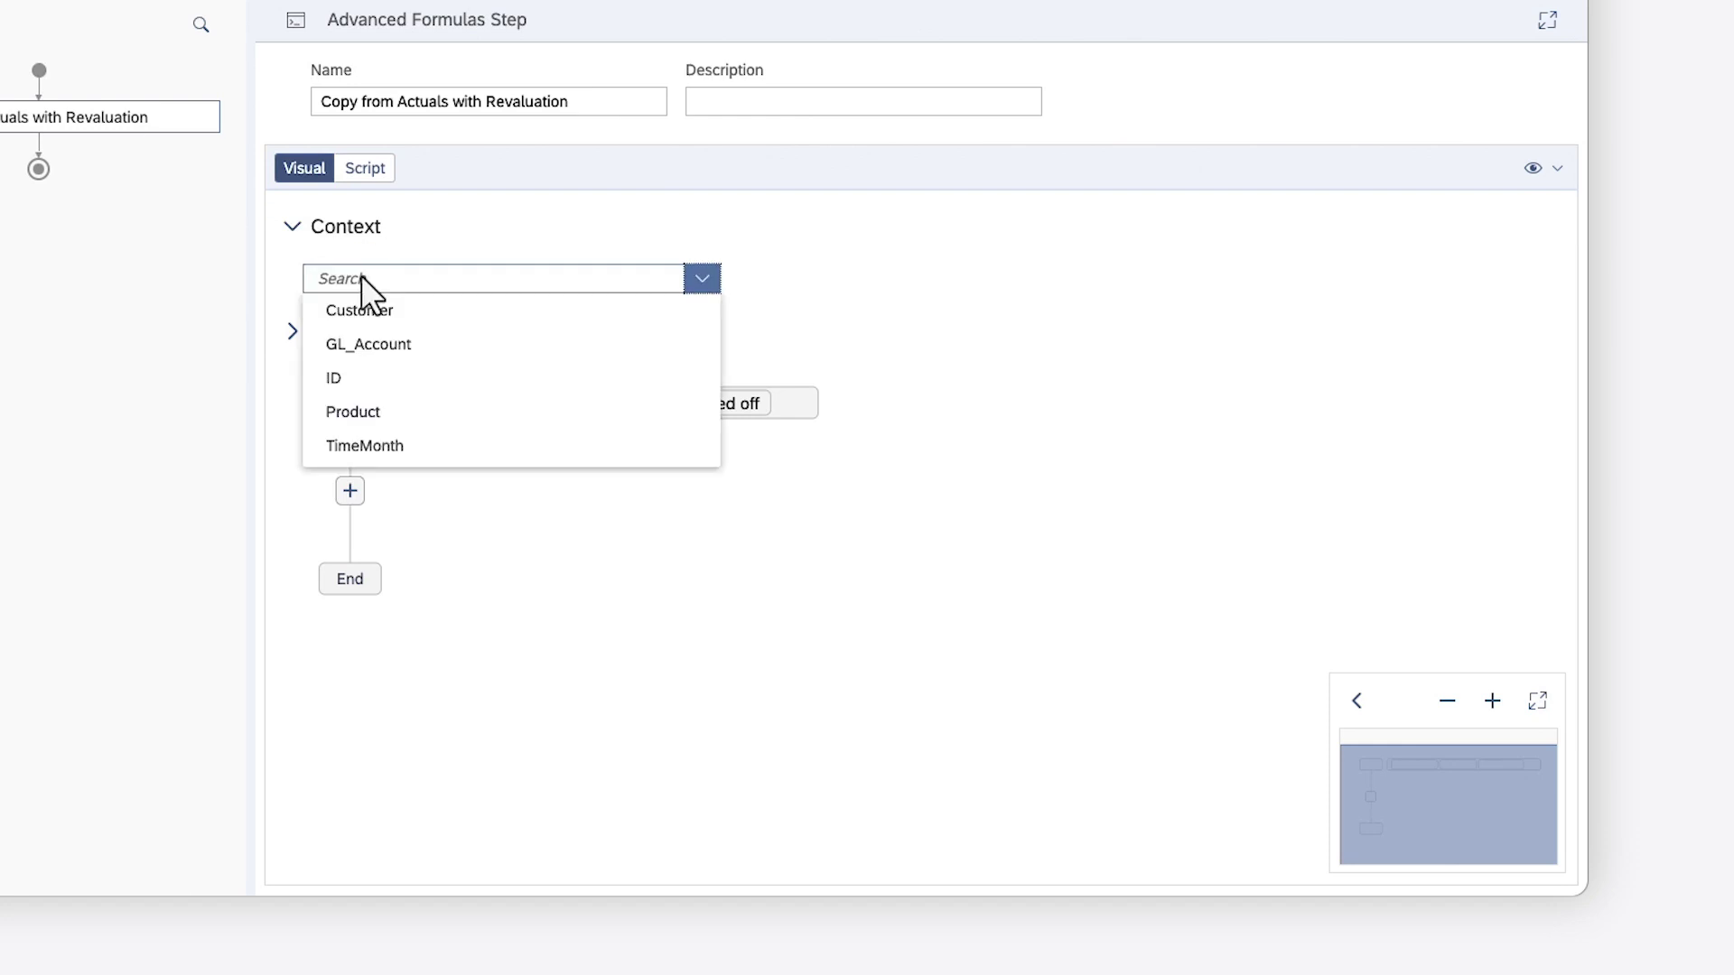
{"action": "left_click", "coordinate": [355, 343]}
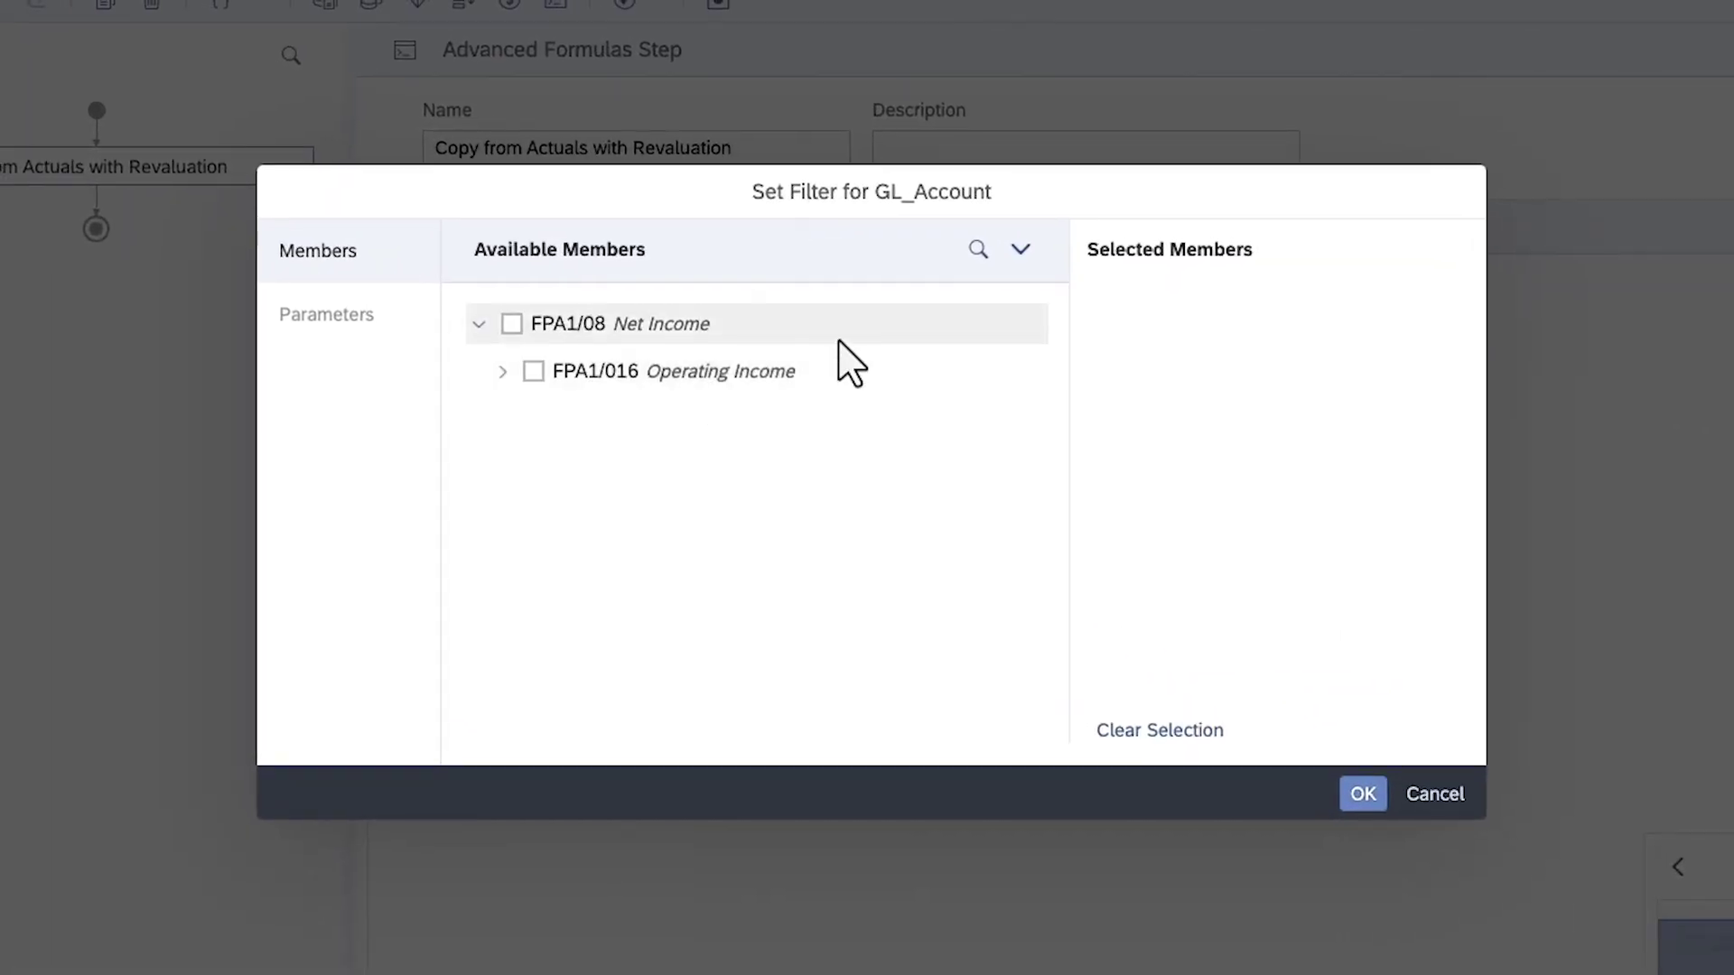
{"action": "left_click", "coordinate": [978, 250]}
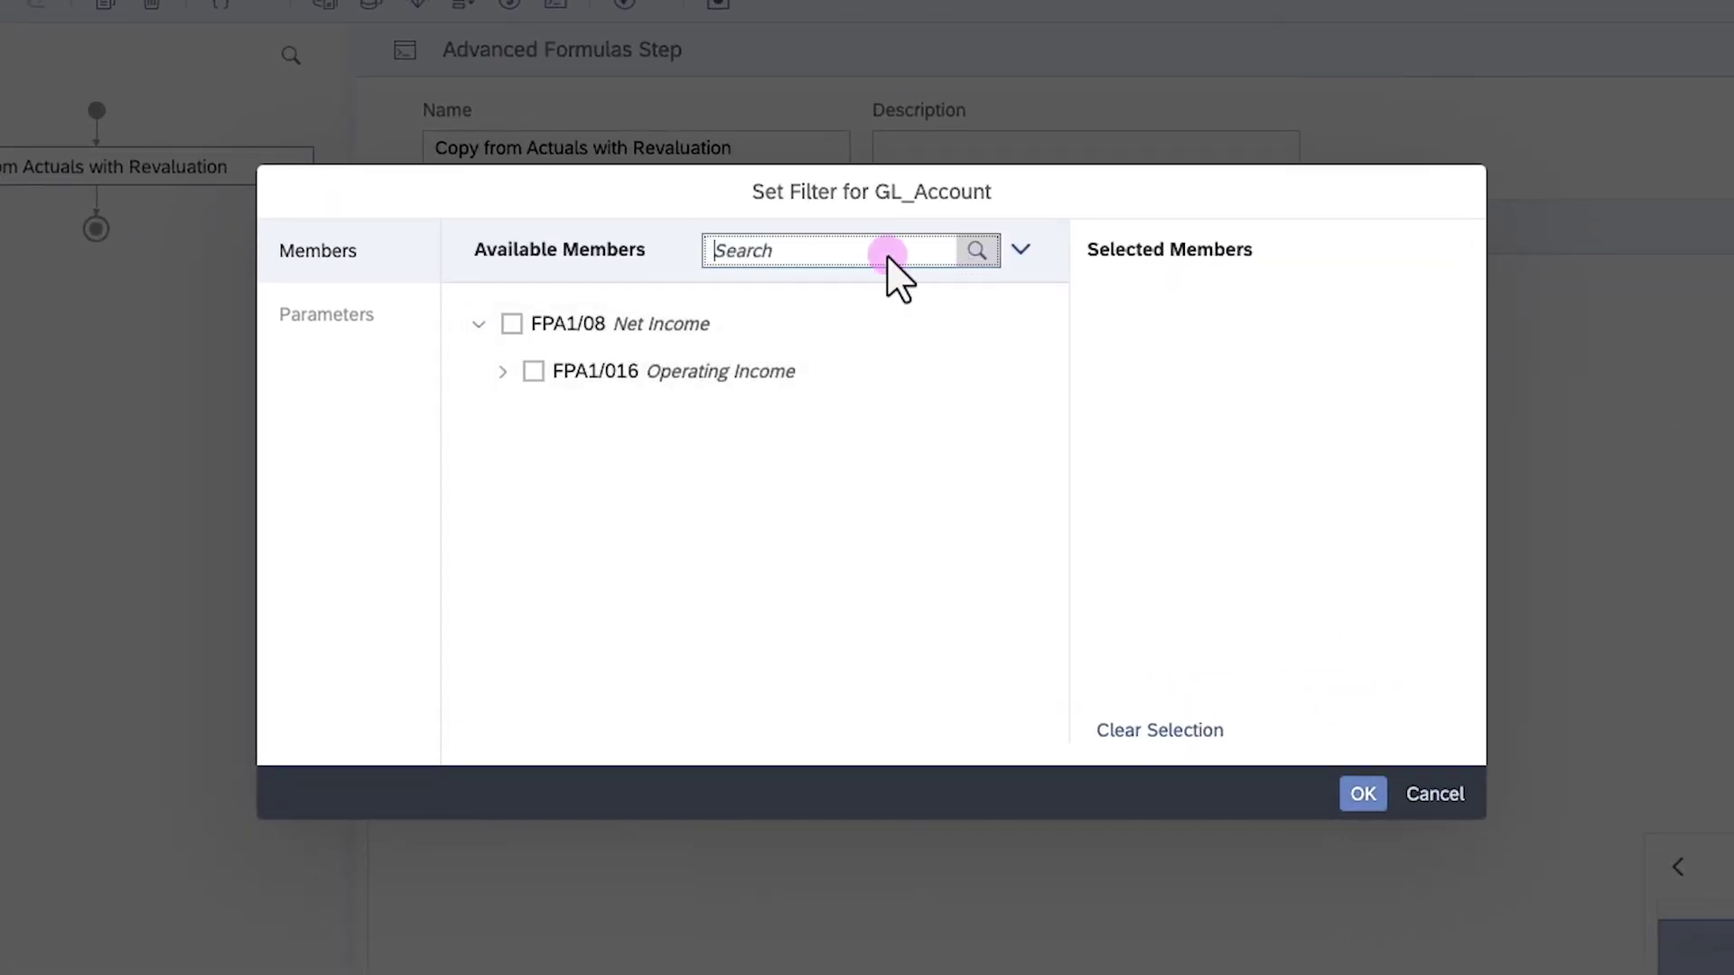
{"action": "type", "text": "Revenue"}
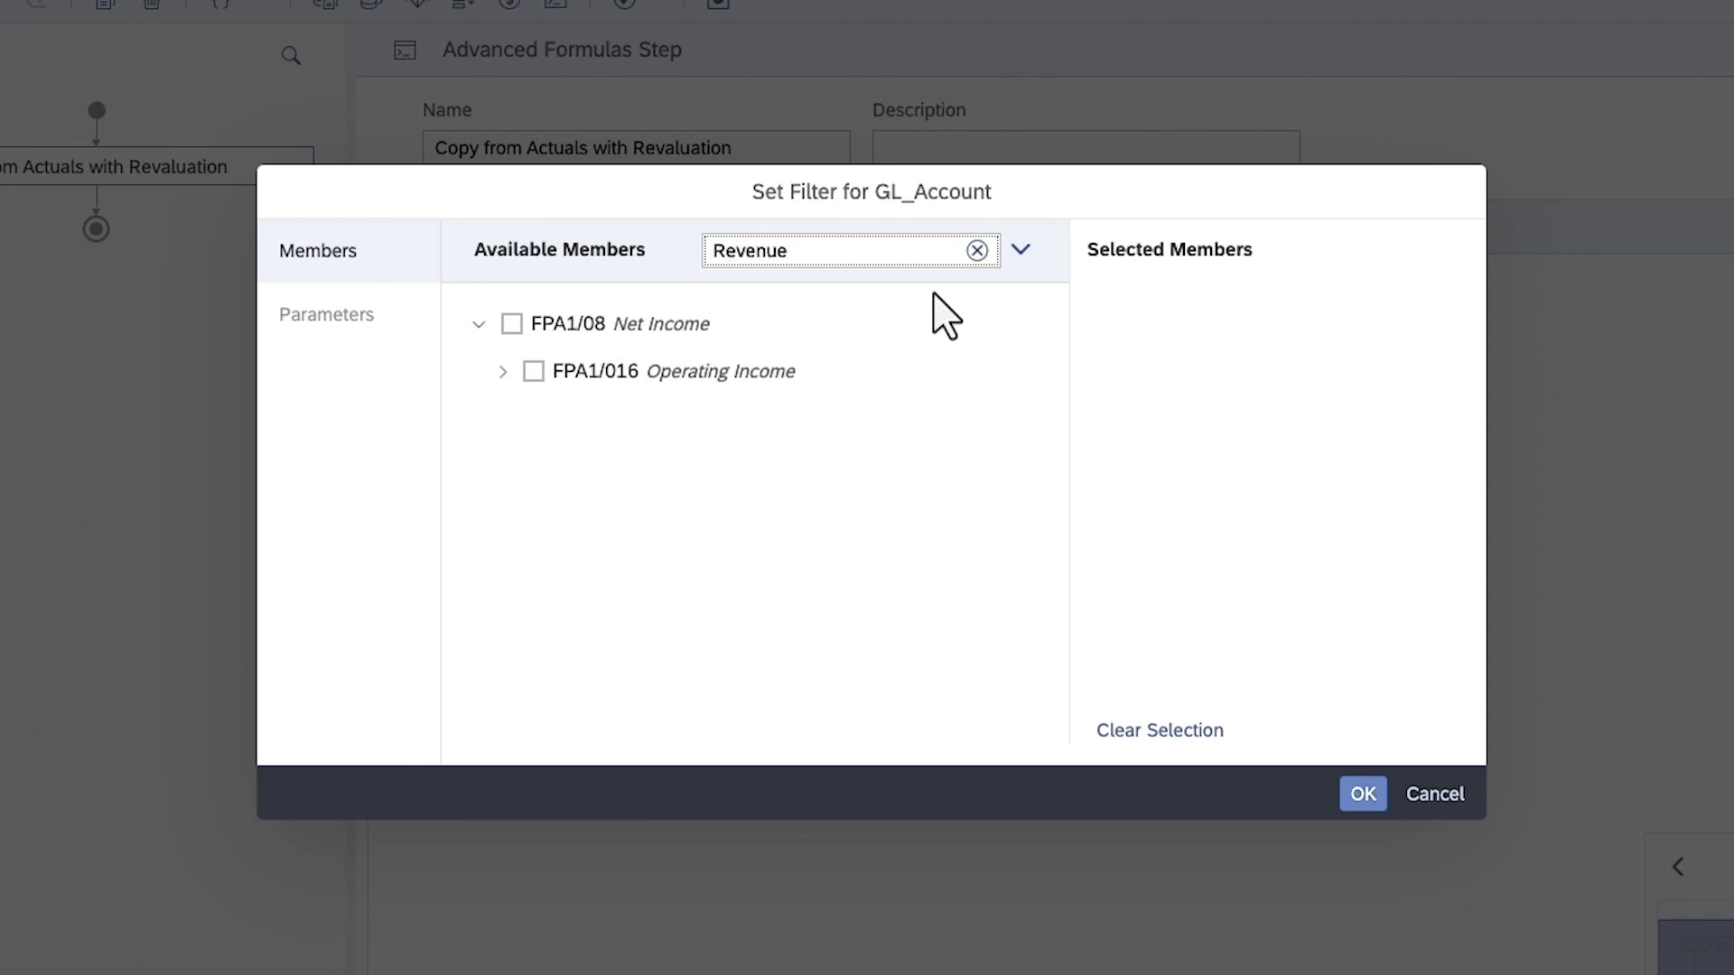
{"action": "left_click", "coordinate": [591, 514]}
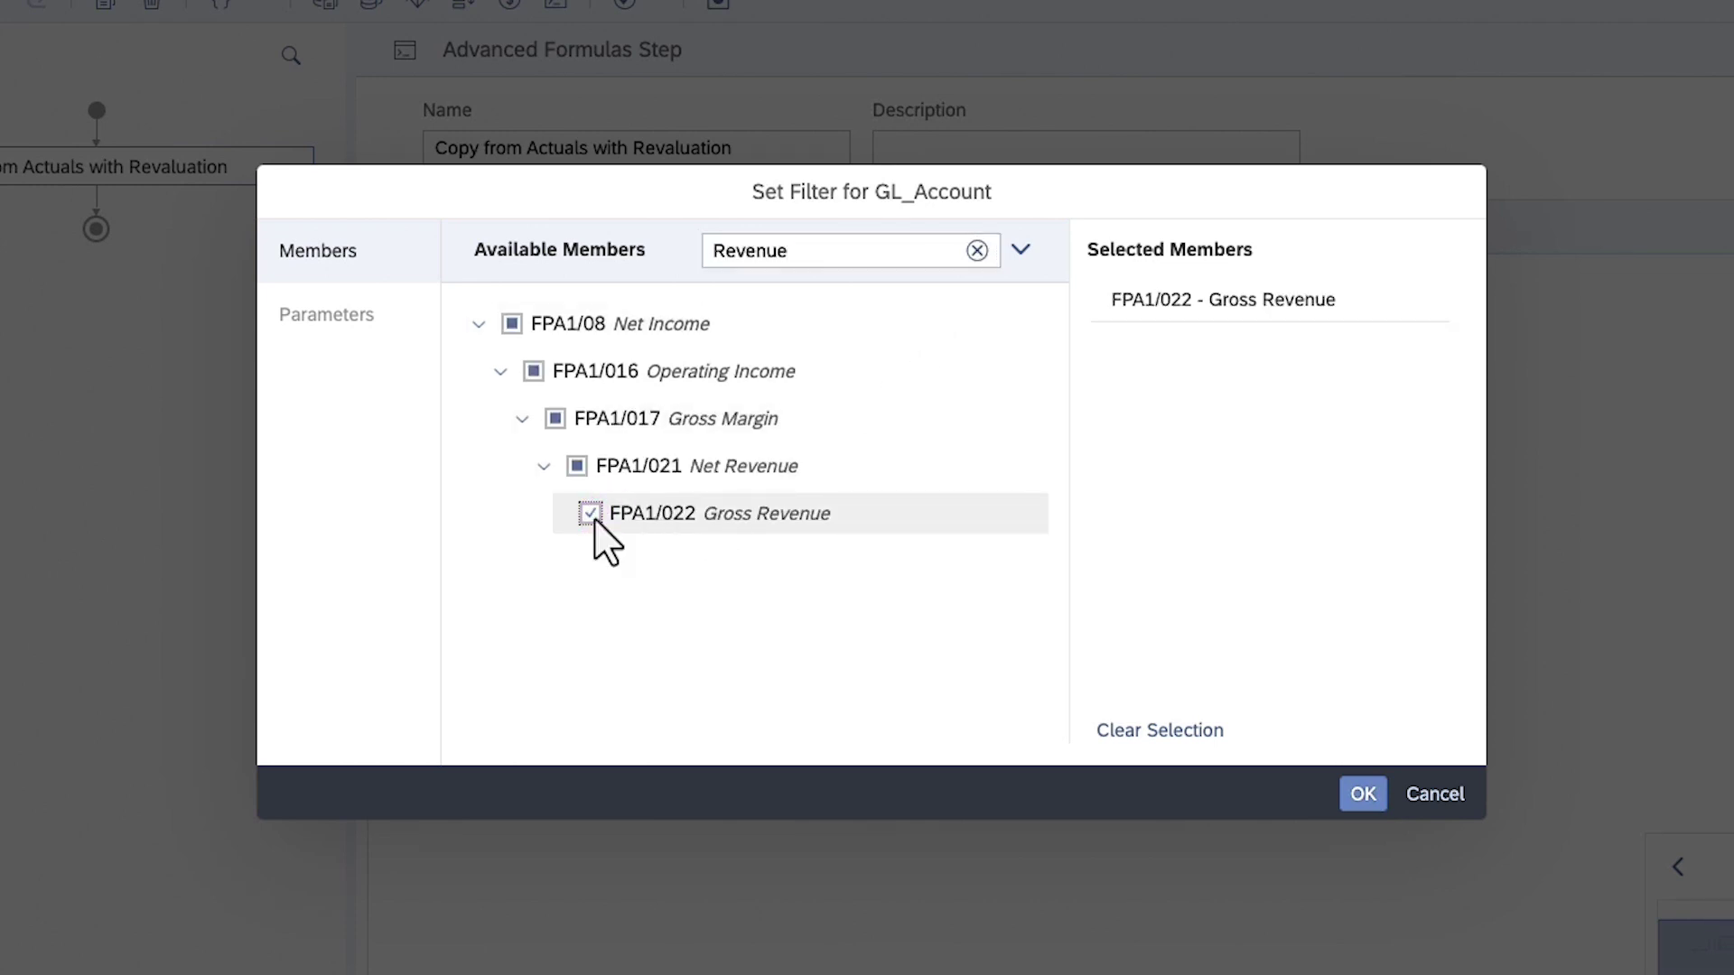
{"action": "left_click", "coordinate": [1362, 794]}
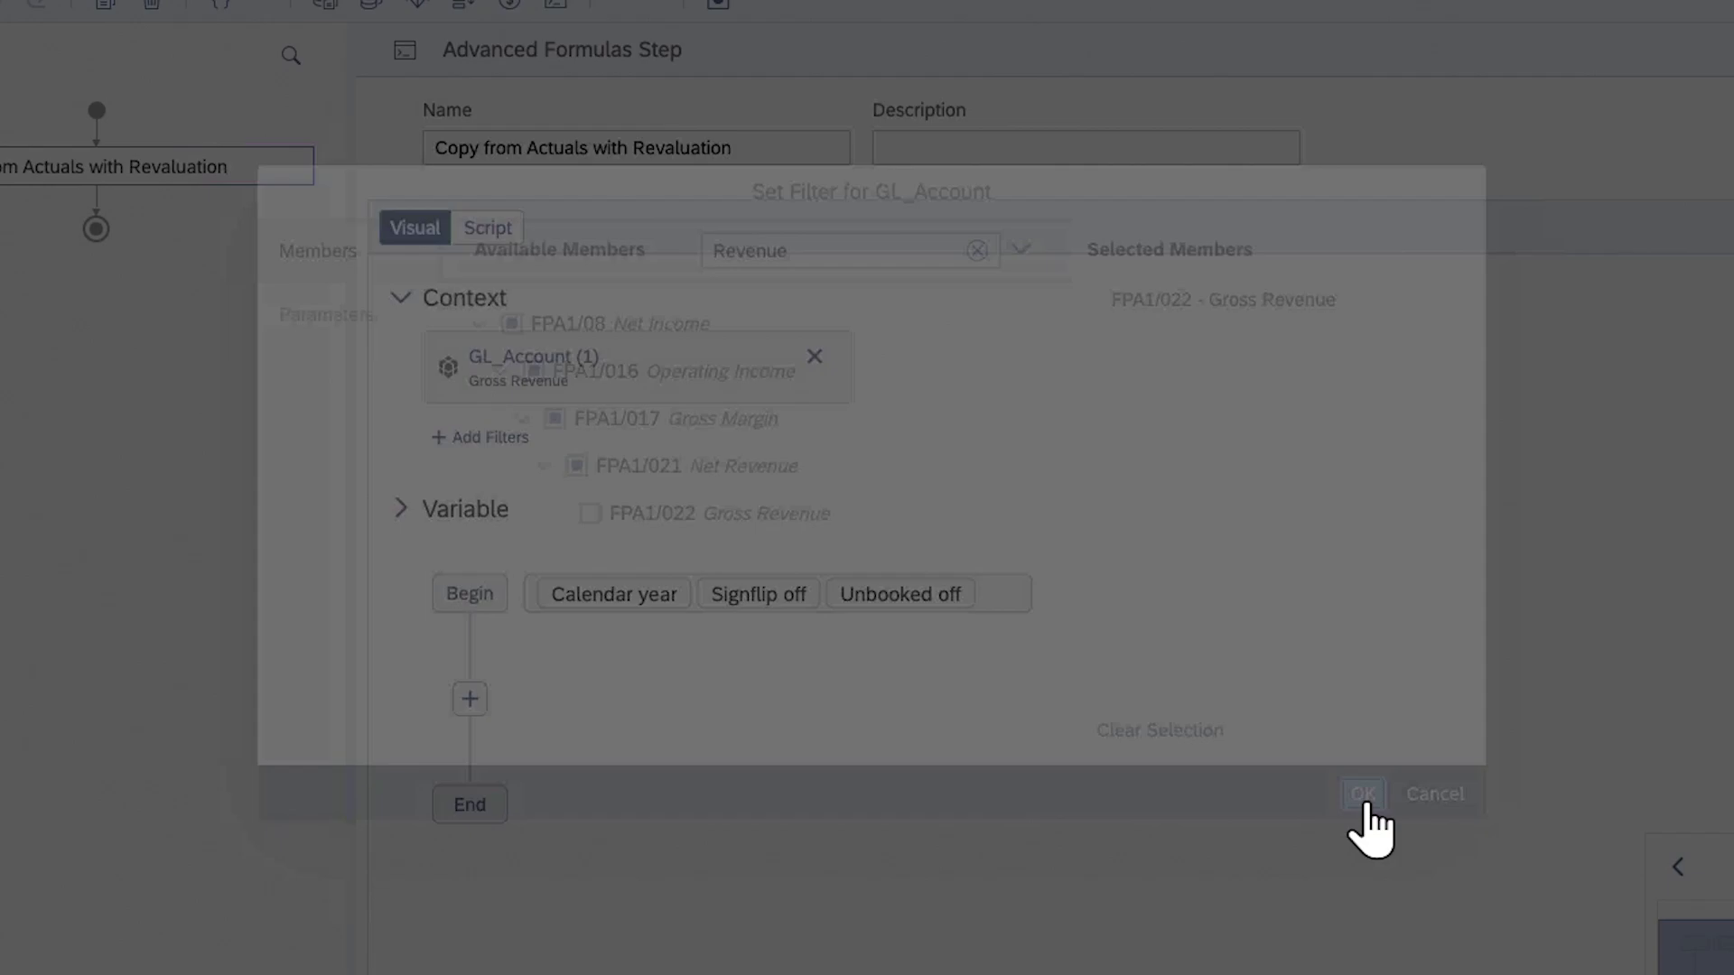
Add a second context filter setting TimeMonth to the FromDate parameter.
{"action": "left_click", "coordinate": [375, 367]}
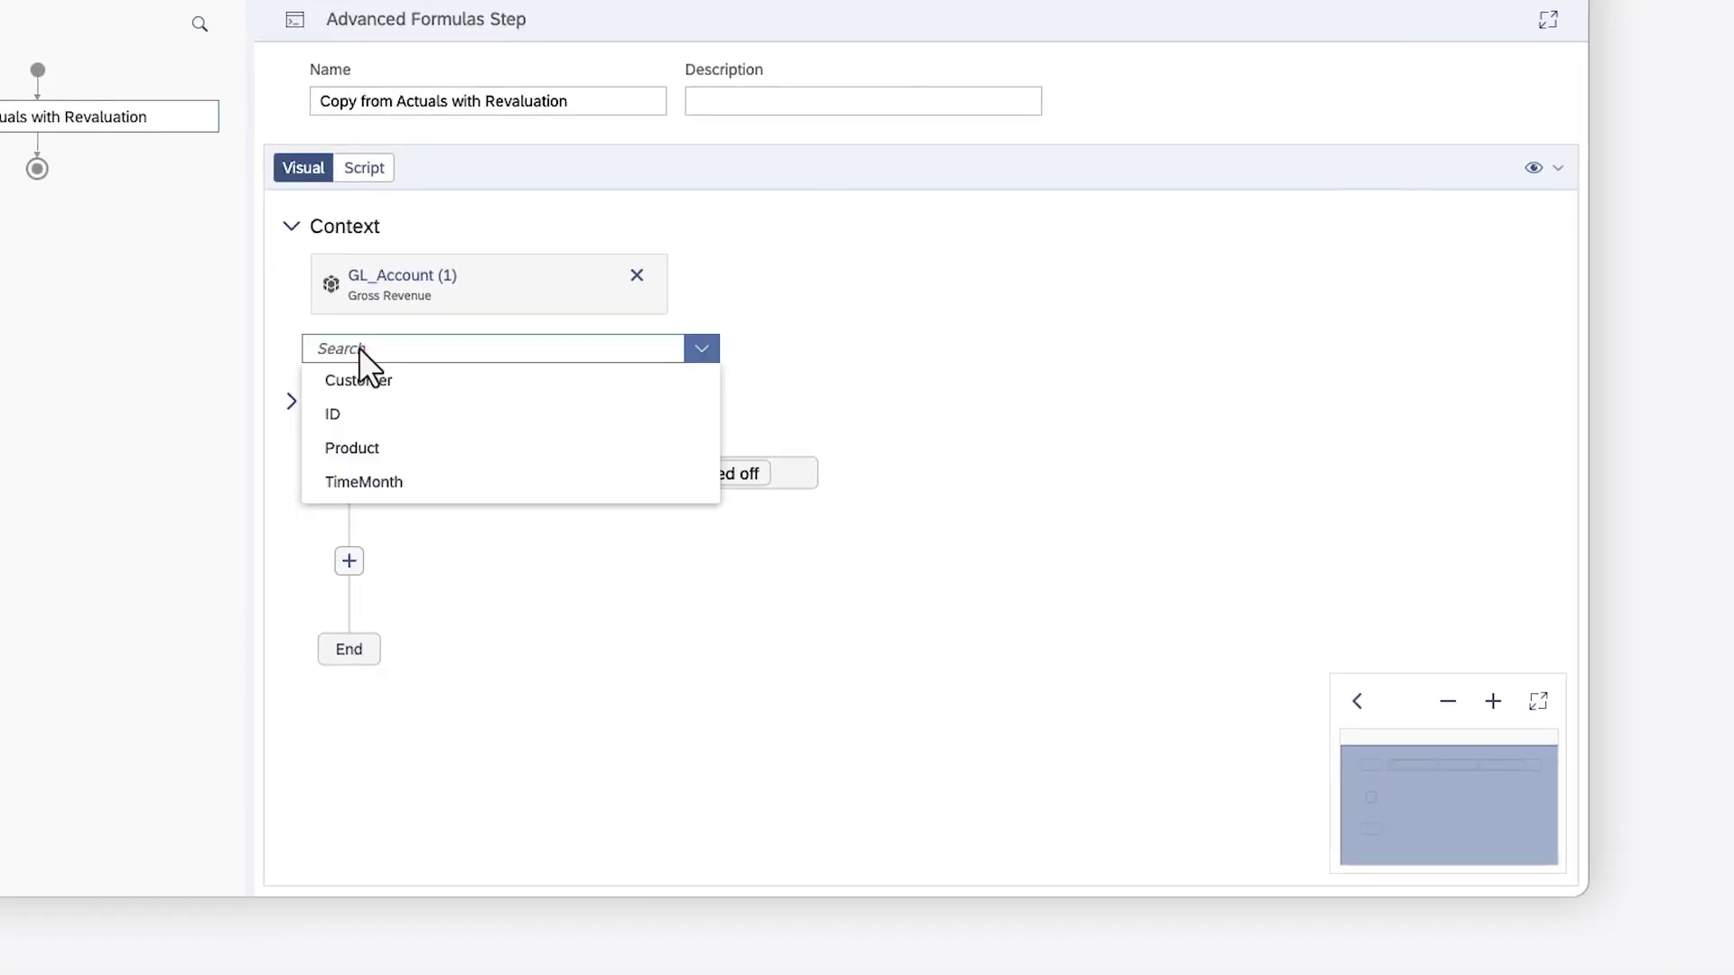
{"action": "left_click", "coordinate": [363, 482]}
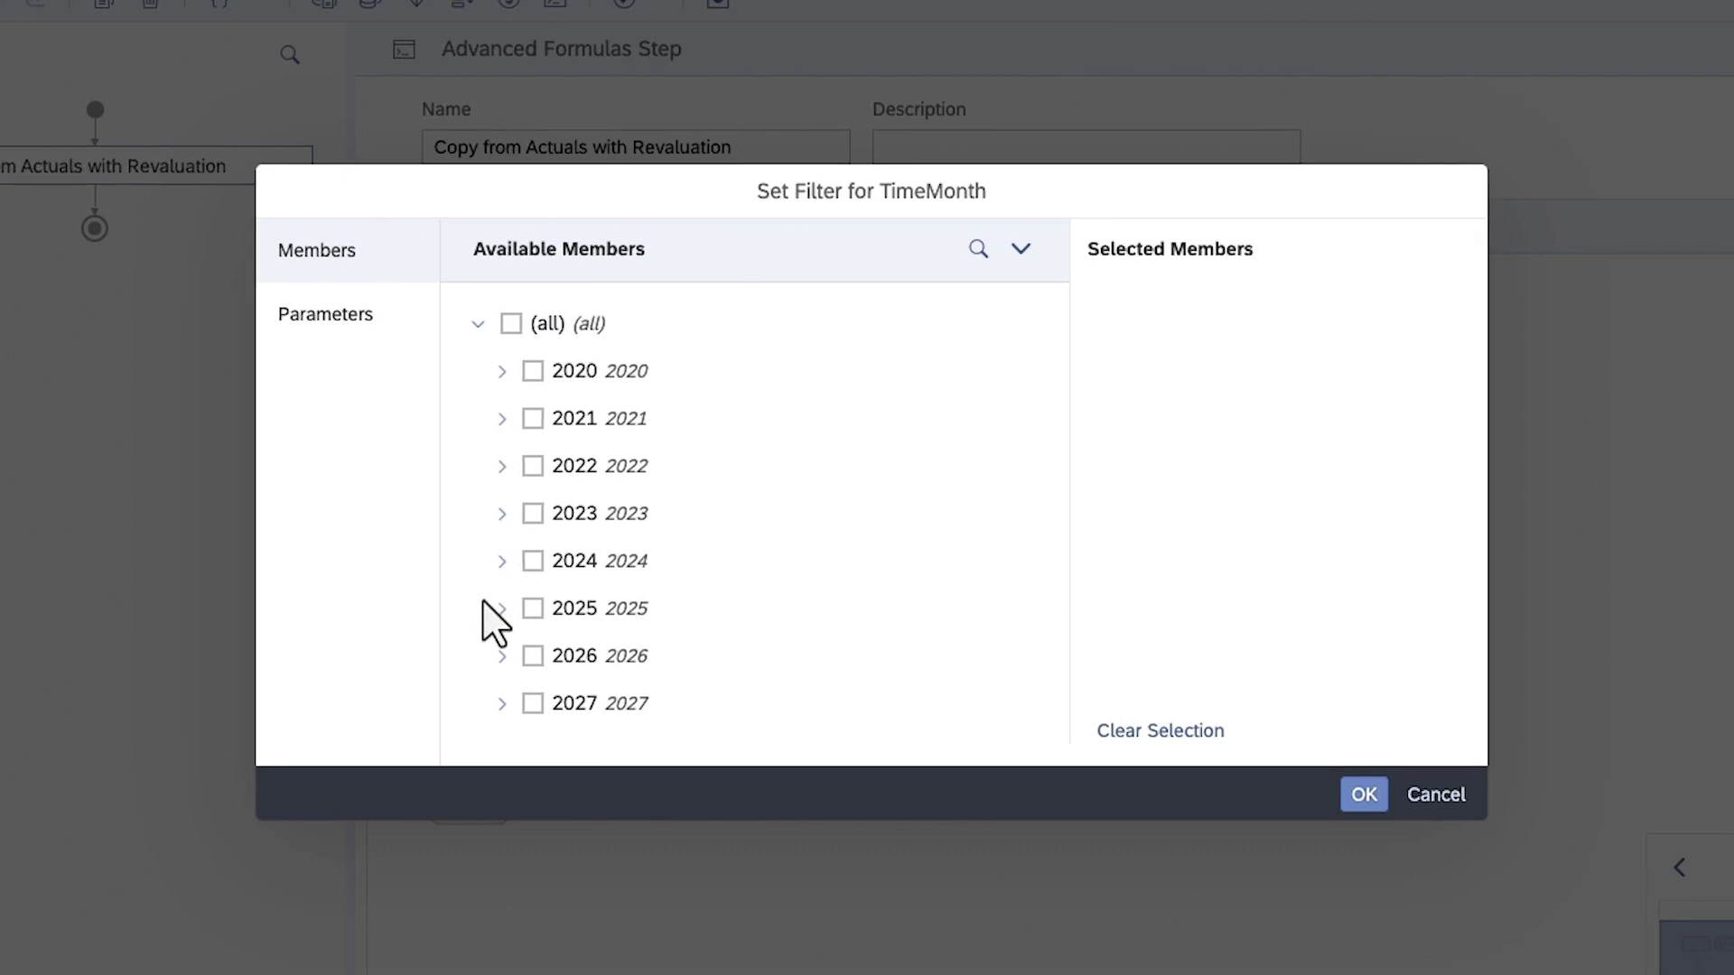
{"action": "left_click", "coordinate": [325, 315]}
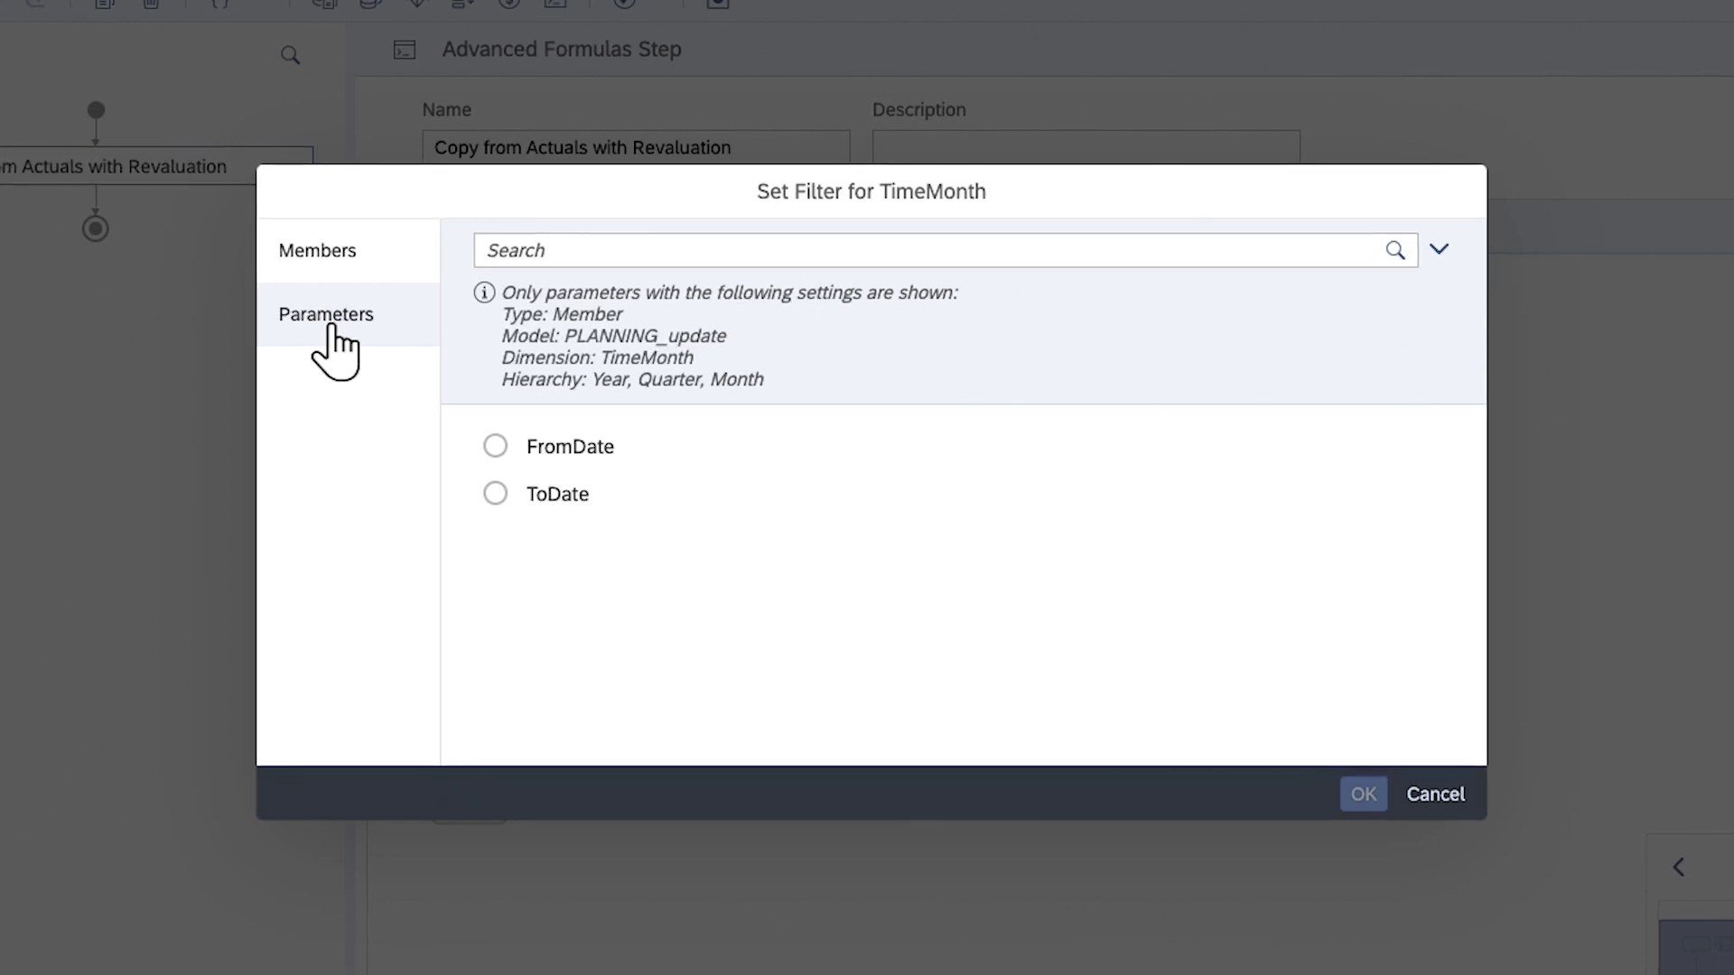
{"action": "left_click", "coordinate": [494, 445]}
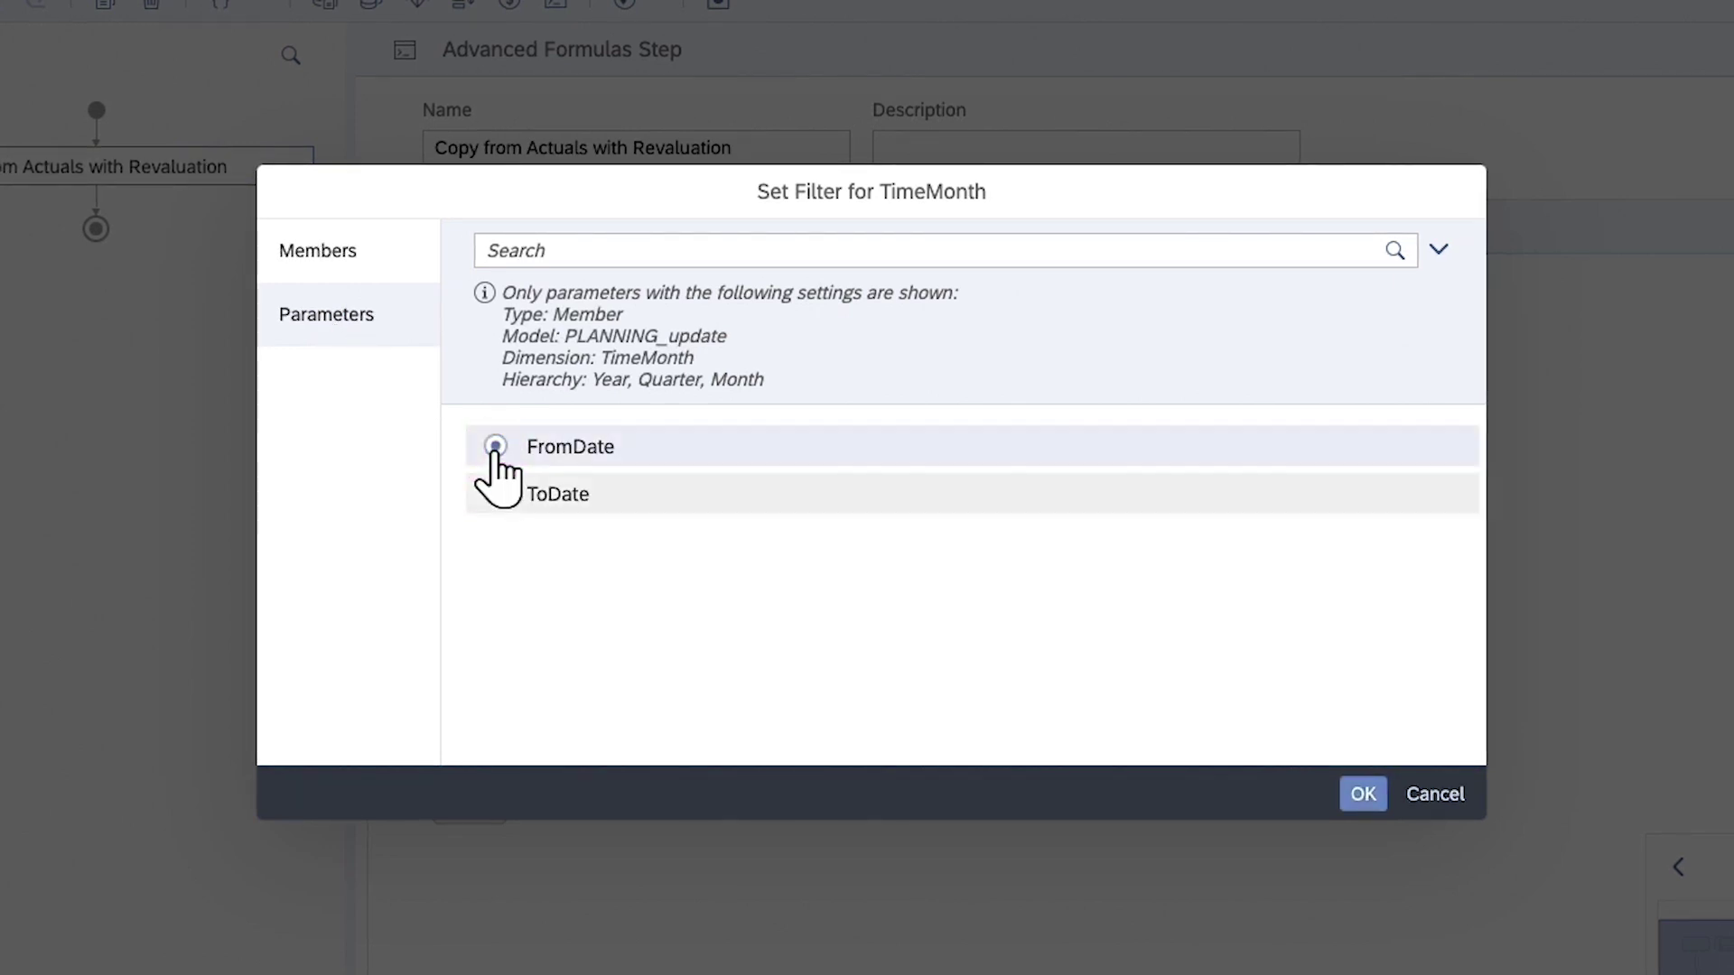
{"action": "left_click", "coordinate": [1362, 795]}
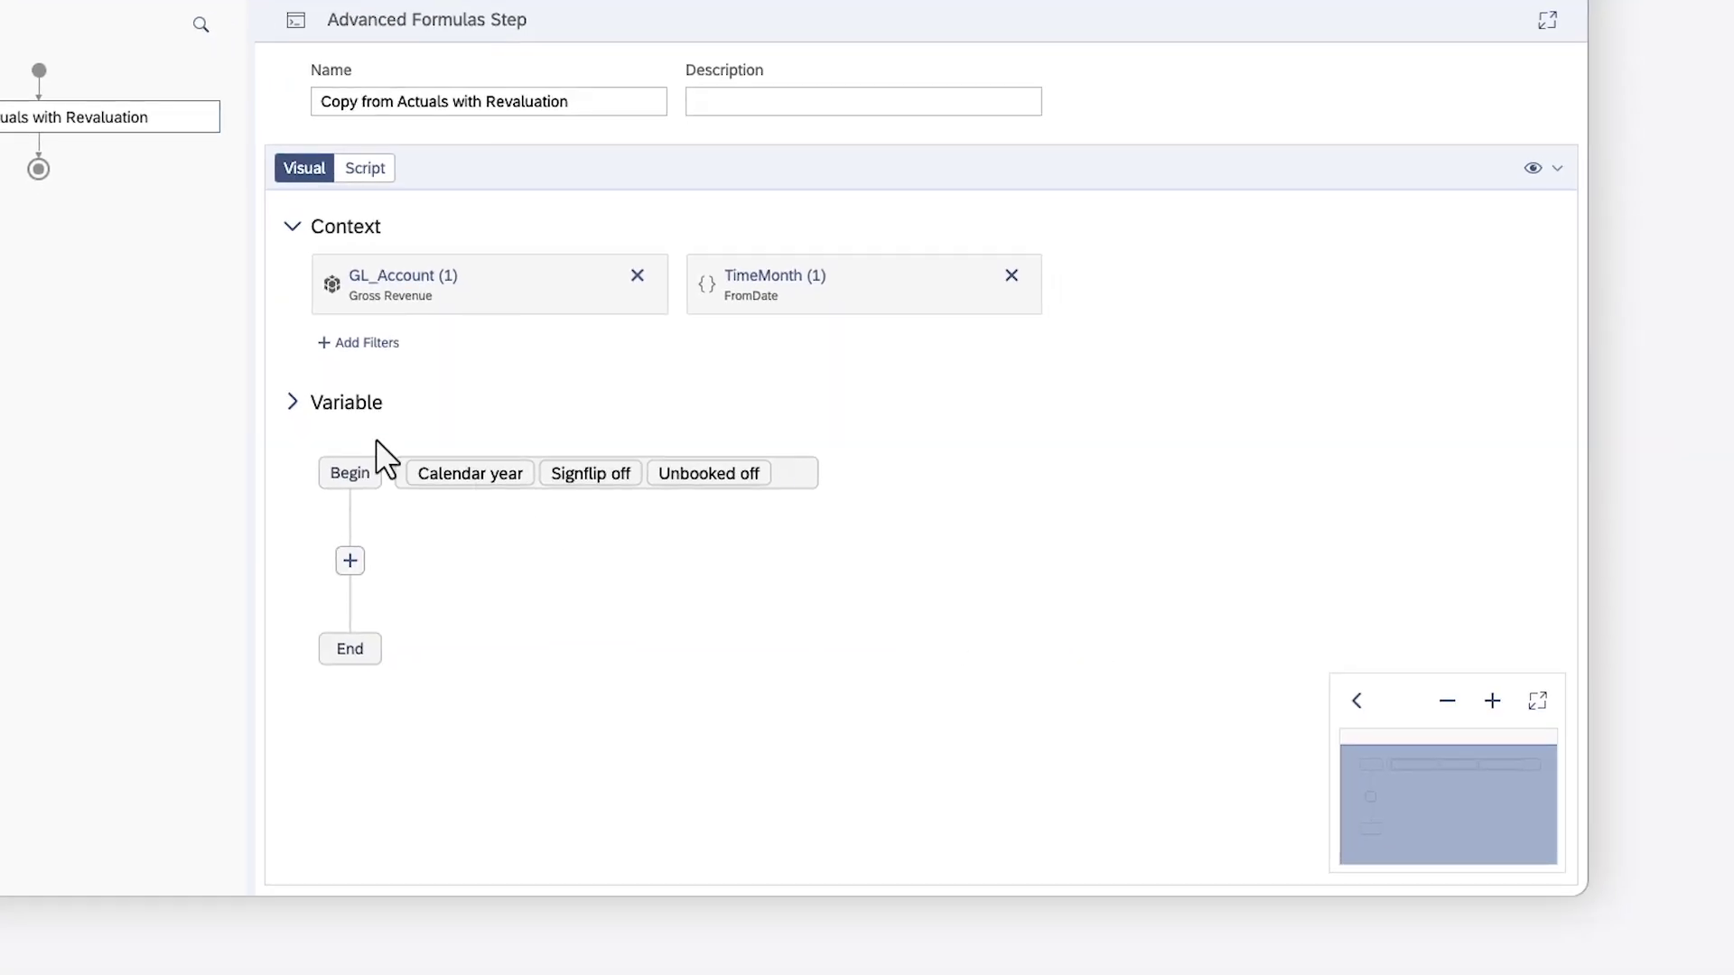
{"action": "left_click", "coordinate": [293, 403]}
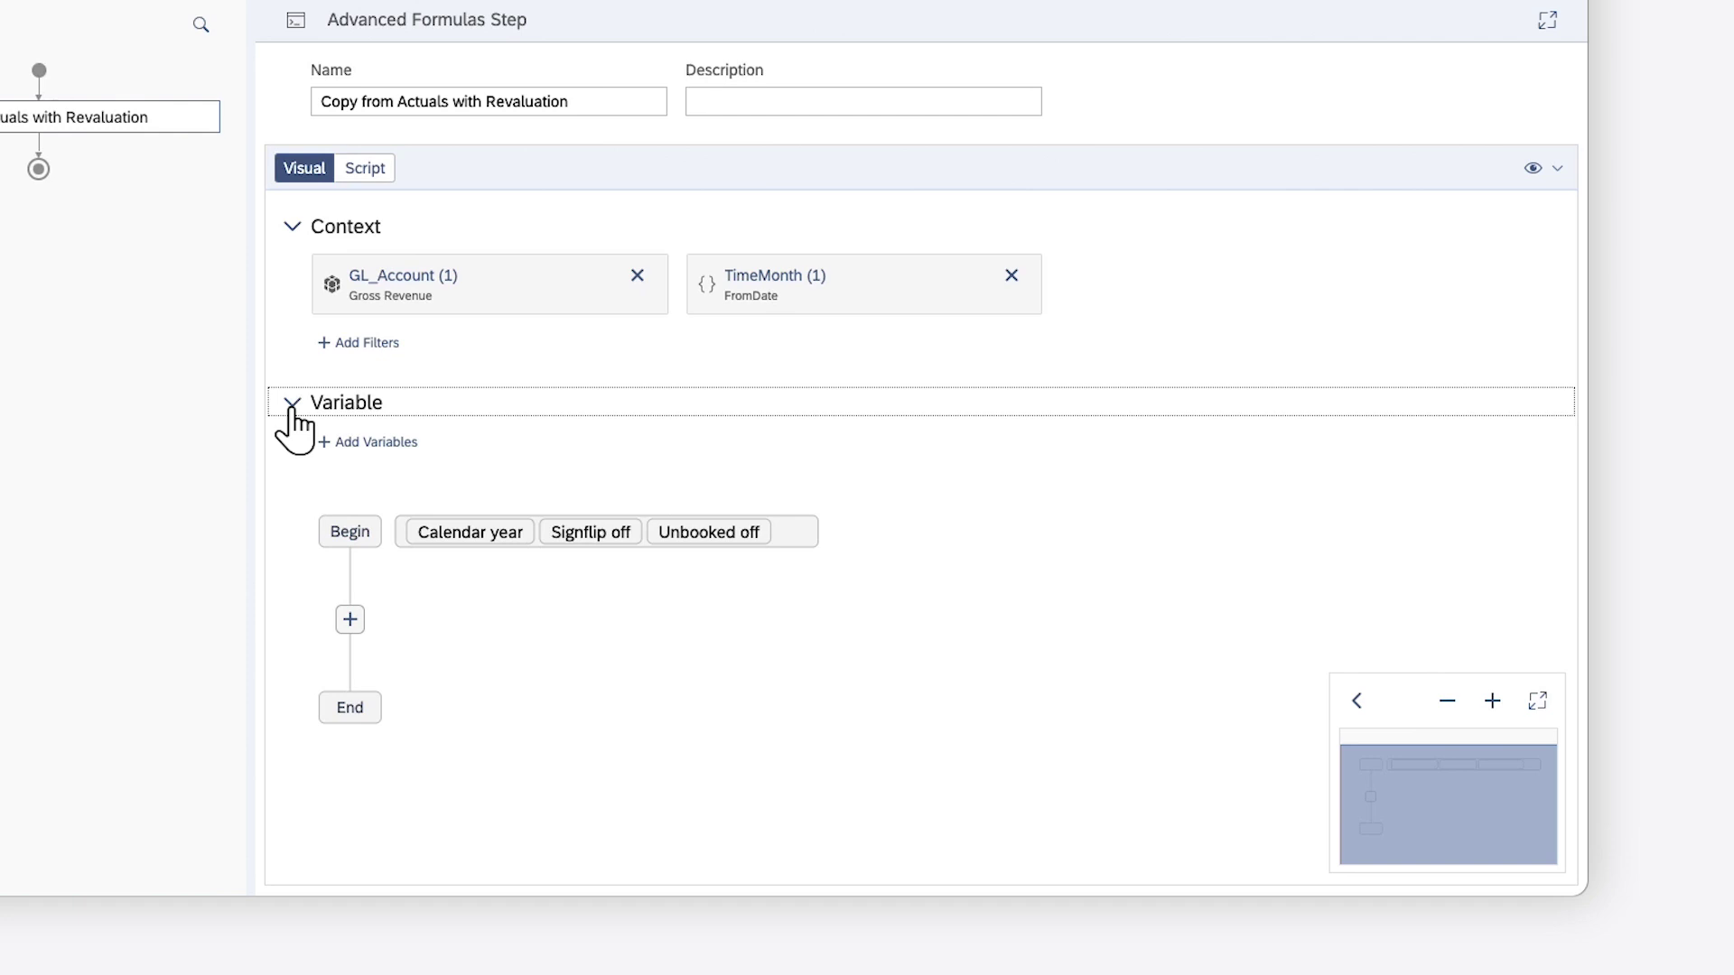
{"action": "left_click", "coordinate": [370, 443]}
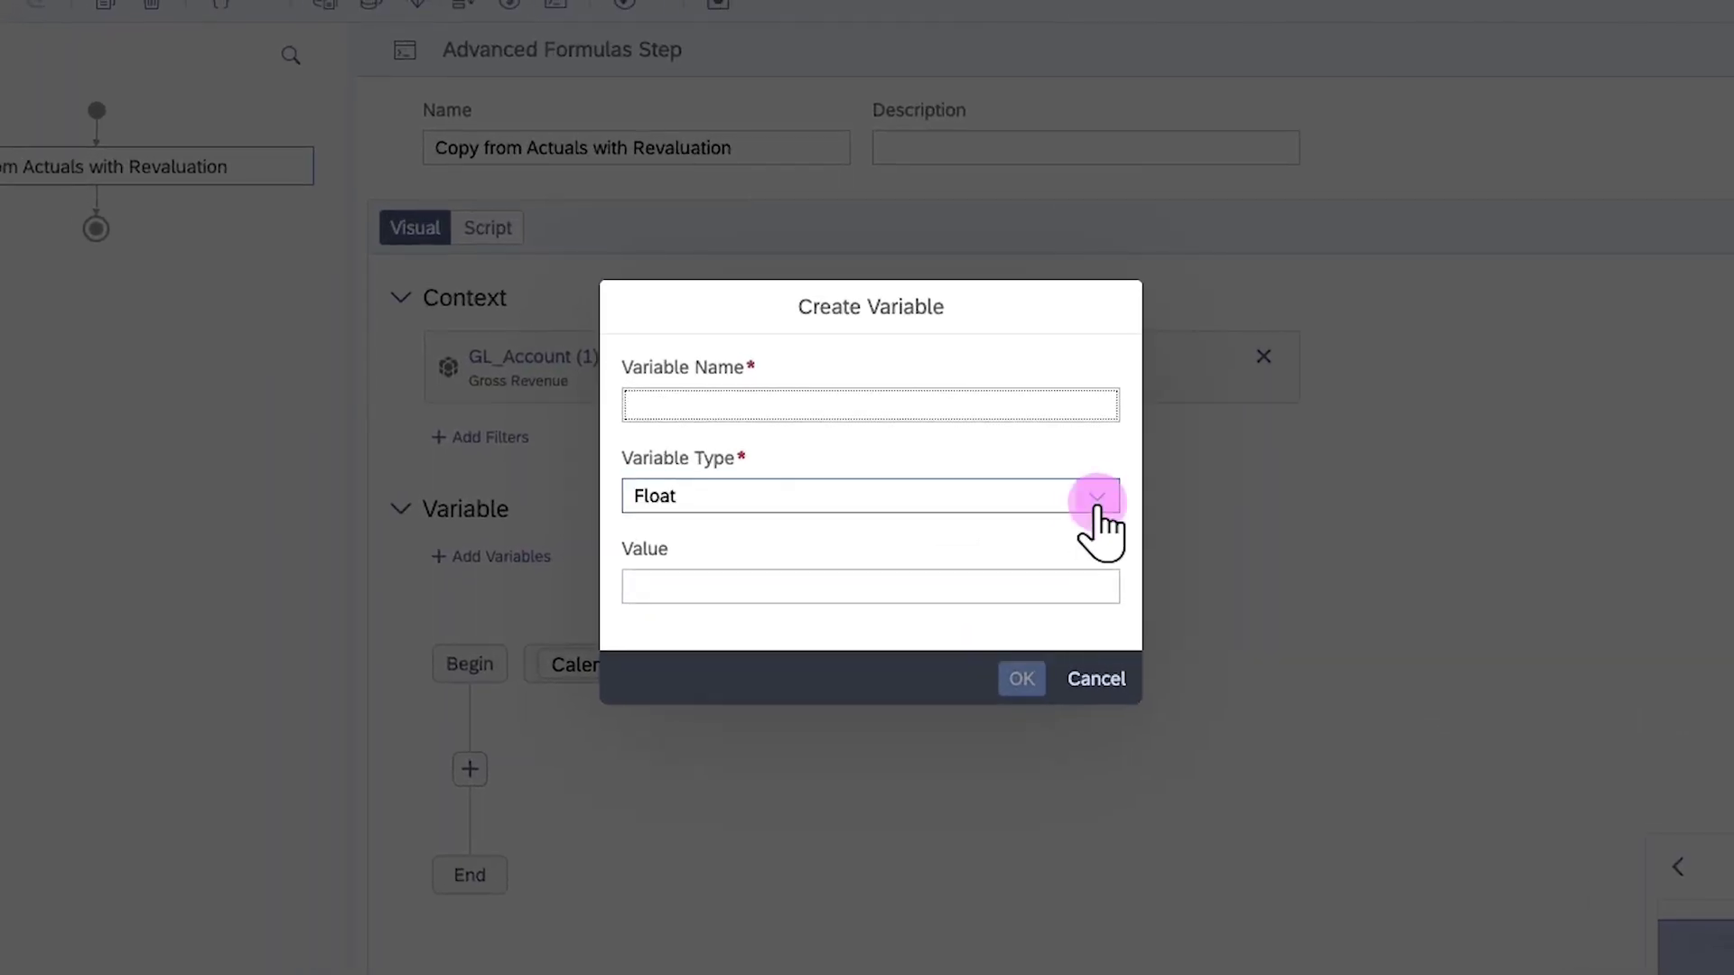
{"action": "left_click", "coordinate": [1098, 500]}
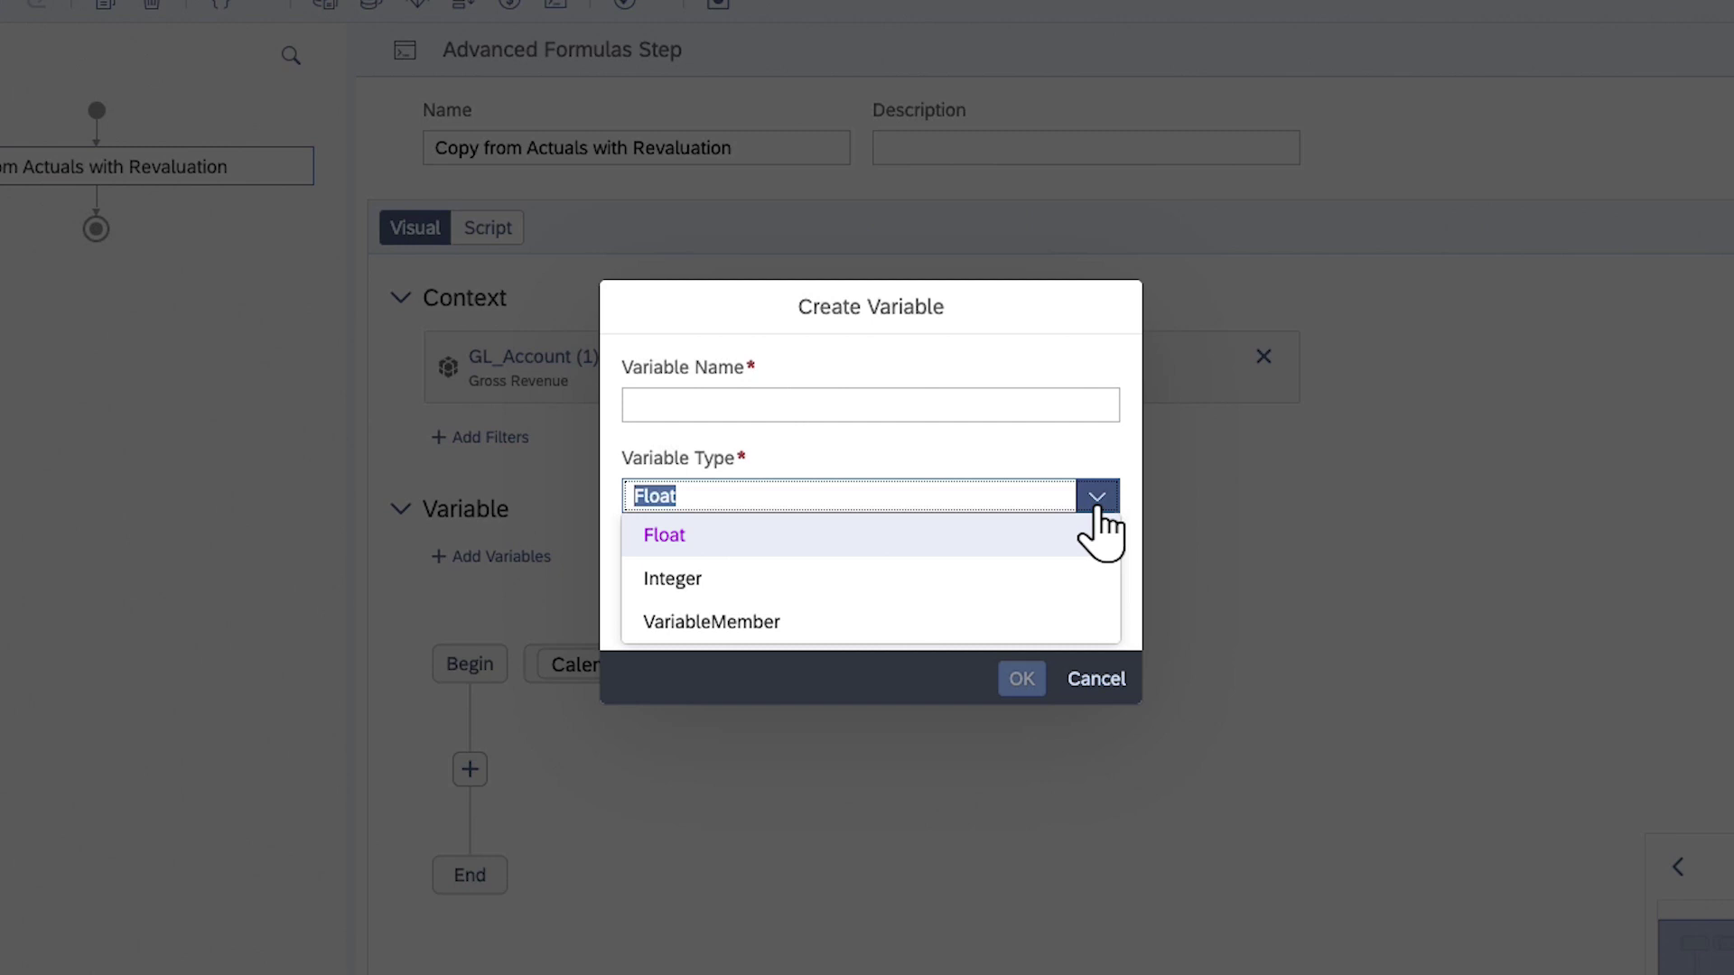
{"action": "key", "text": "Down"}
{"action": "key", "text": "Down"}
{"action": "left_click", "coordinate": [1097, 495]}
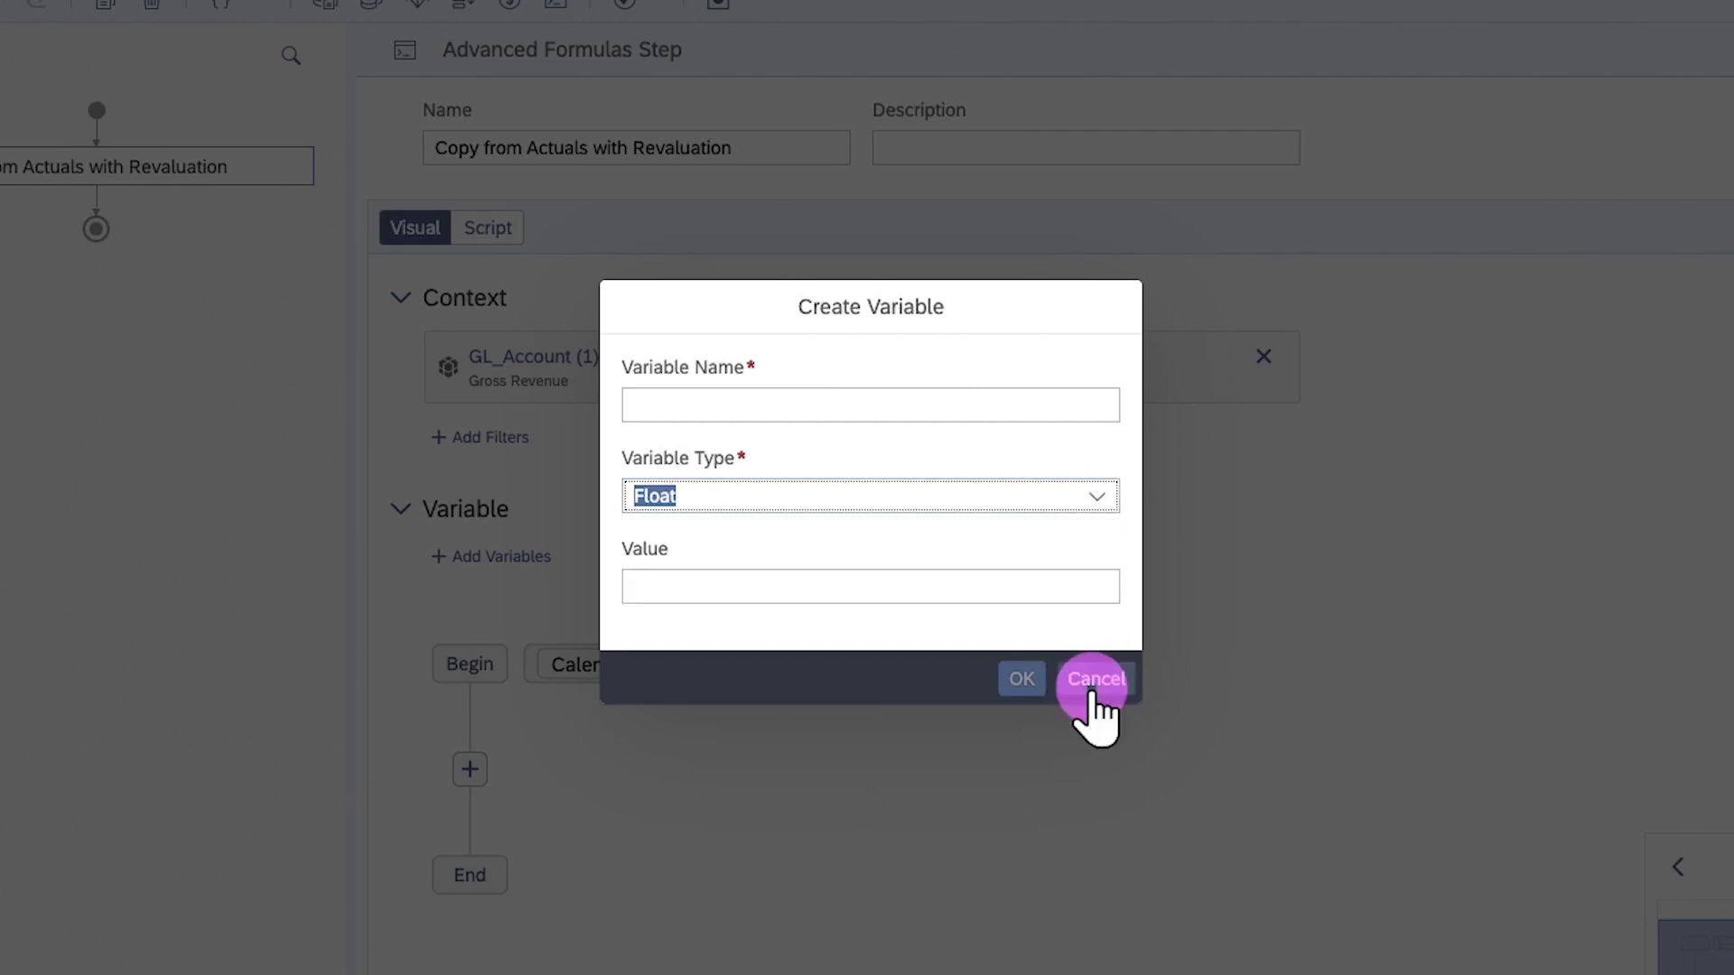
{"action": "left_click", "coordinate": [1096, 679]}
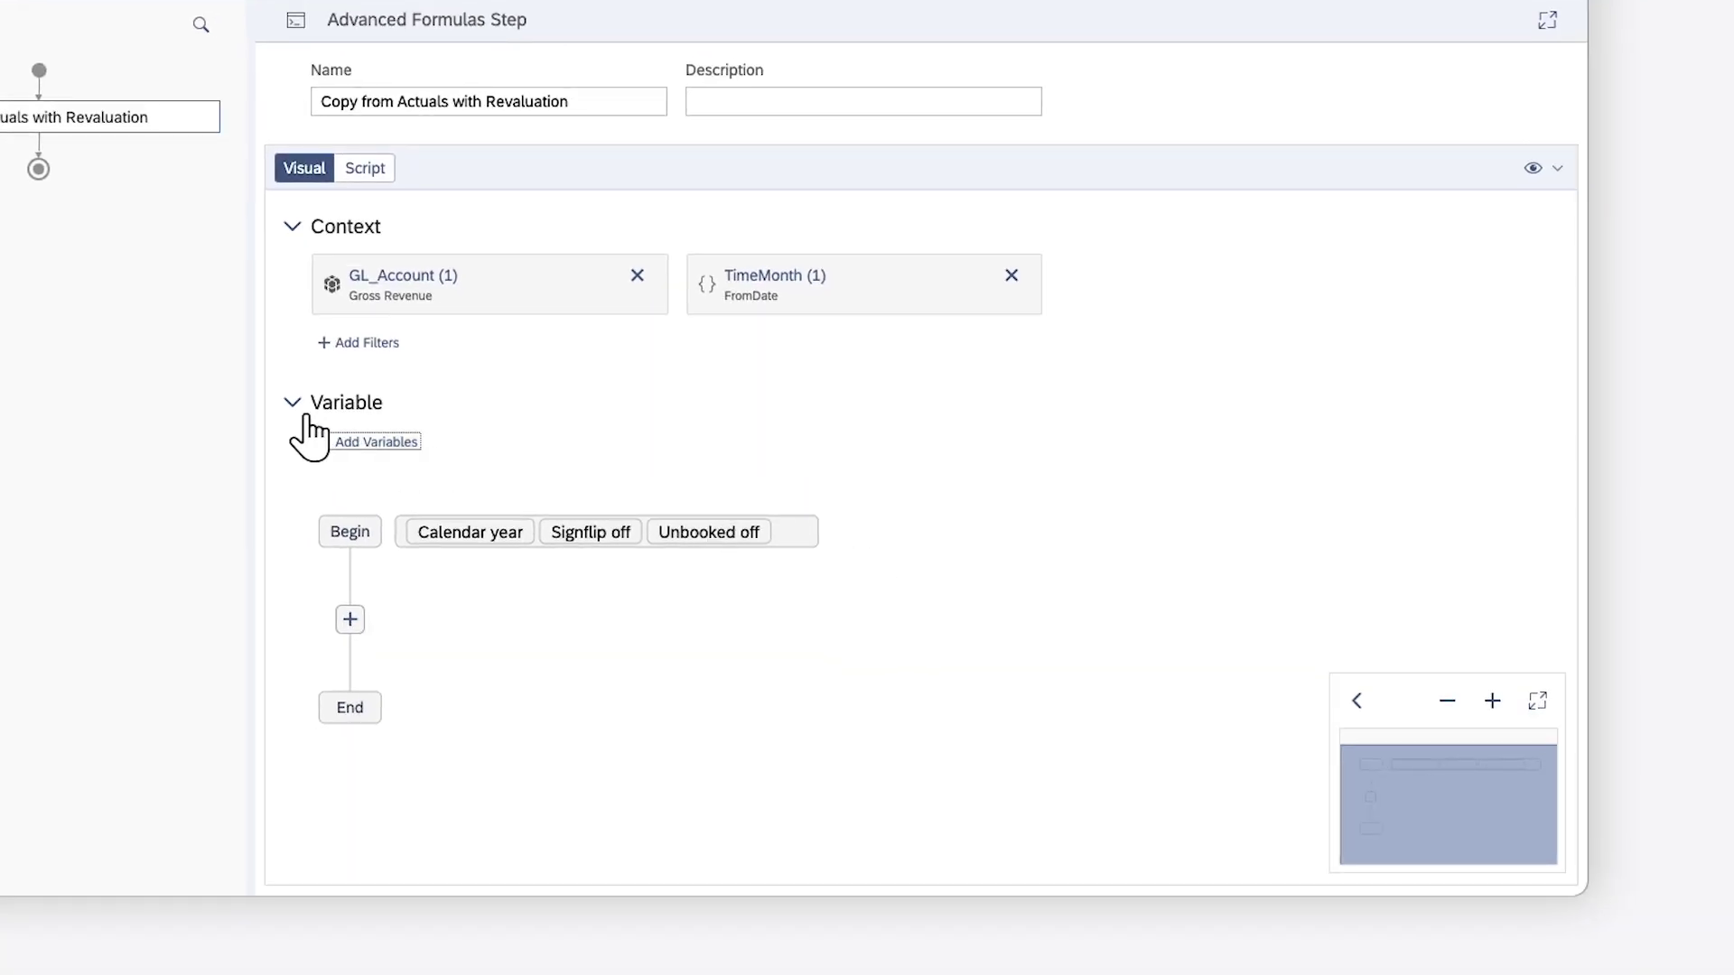
{"action": "left_click", "coordinate": [292, 403]}
{"action": "mouse_move", "coordinate": [349, 472]}
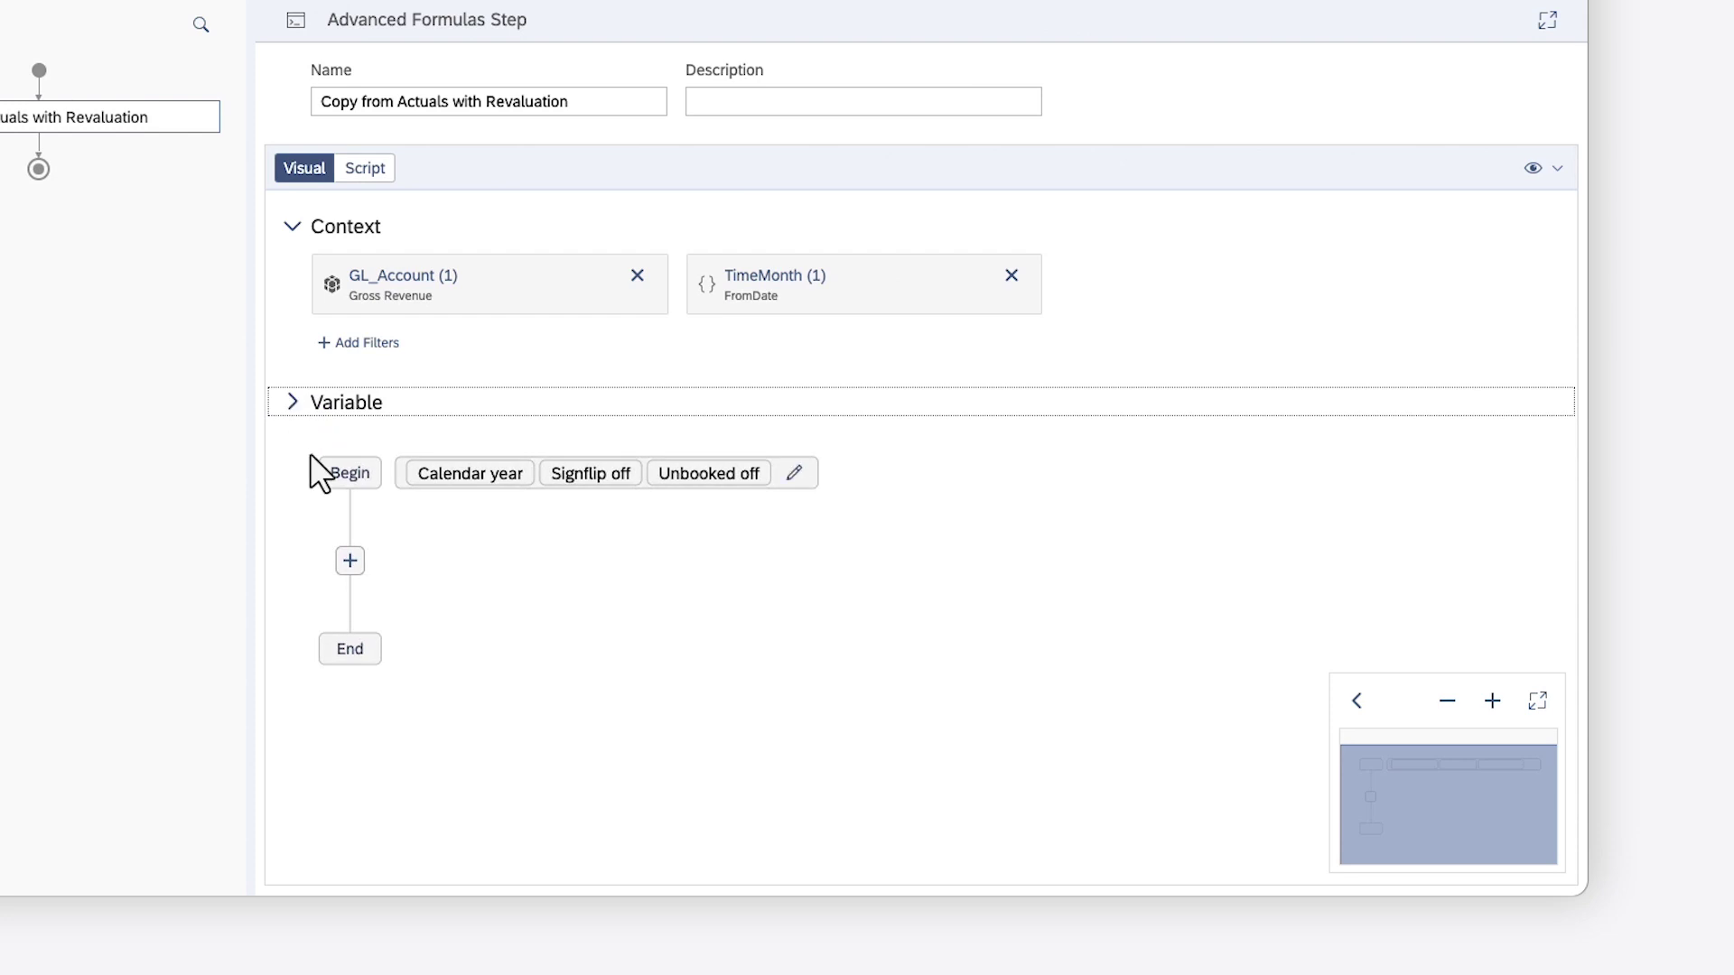
{"action": "left_click", "coordinate": [795, 473]}
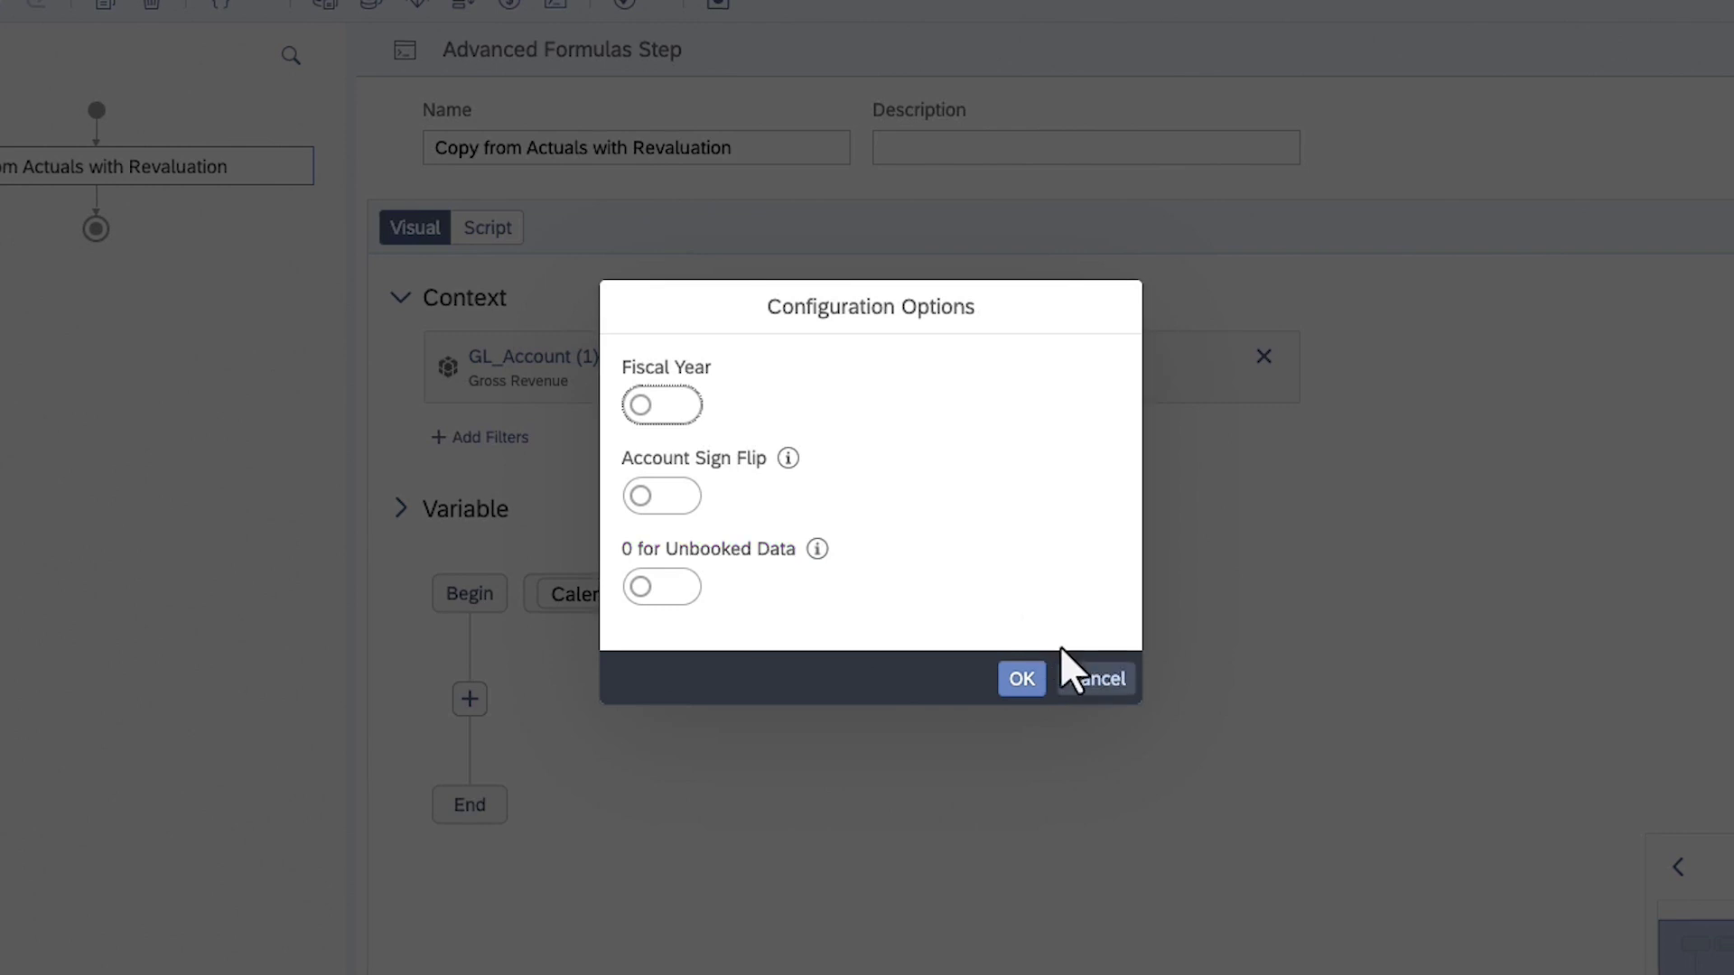
{"action": "left_click", "coordinate": [1092, 678]}
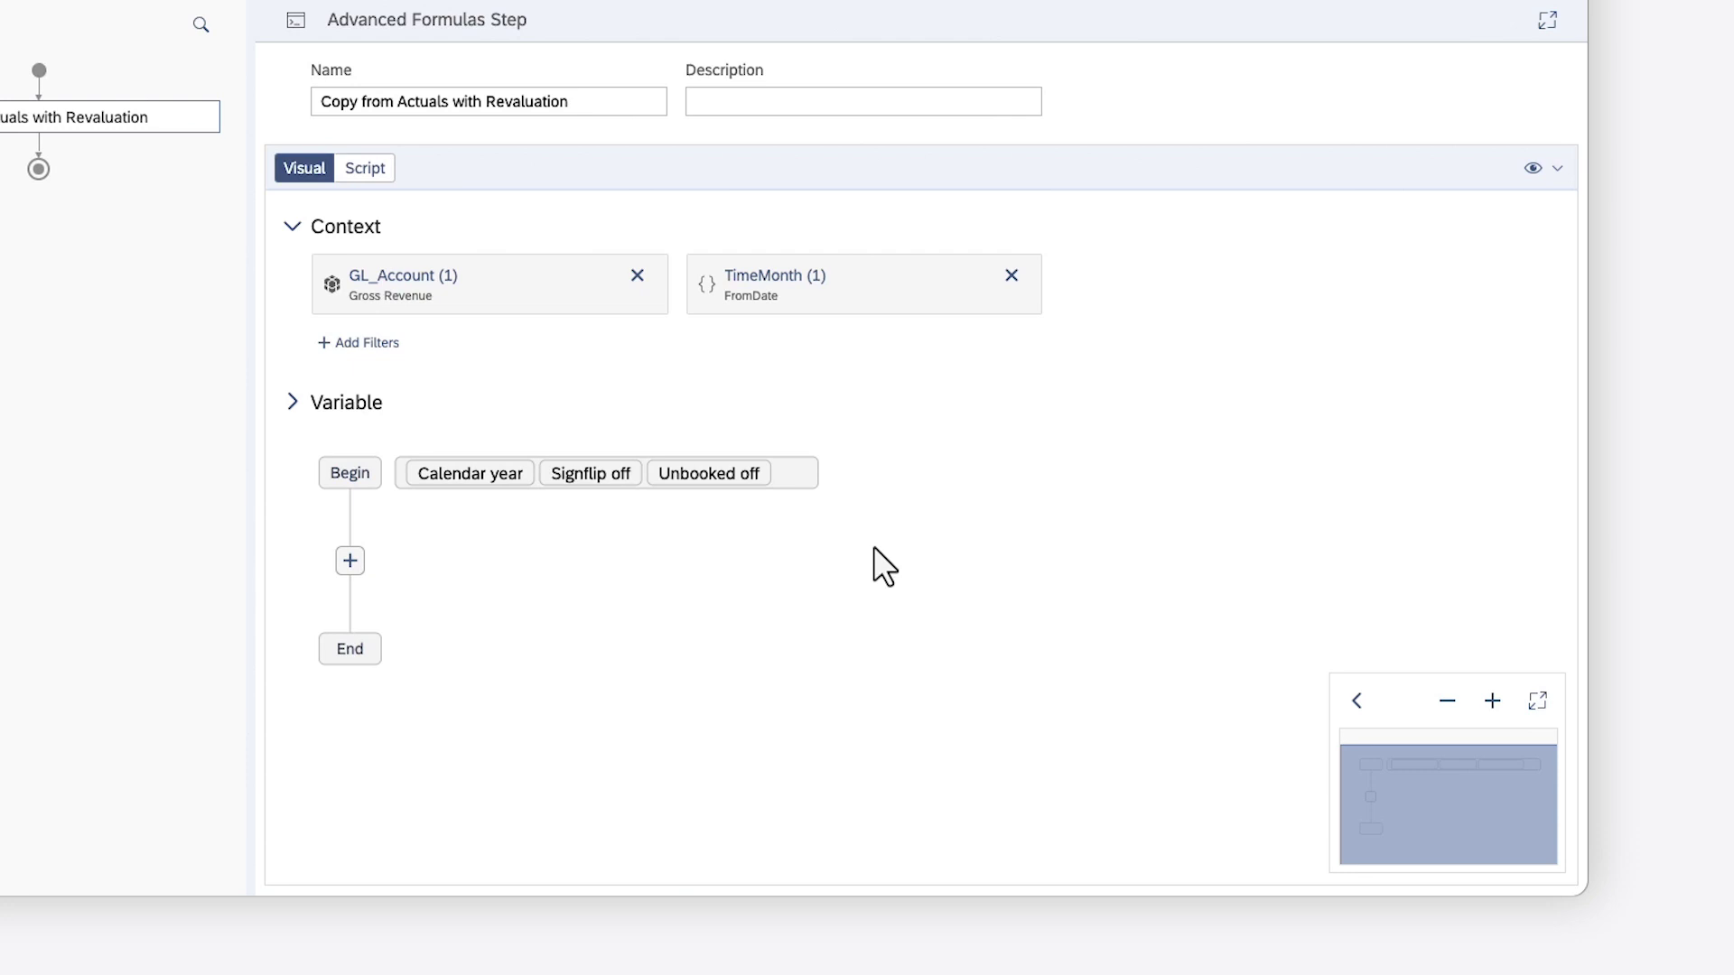
Insert a trial calculation block into the flow and delete it again.
{"action": "mouse_move", "coordinate": [606, 473]}
{"action": "left_click", "coordinate": [349, 561]}
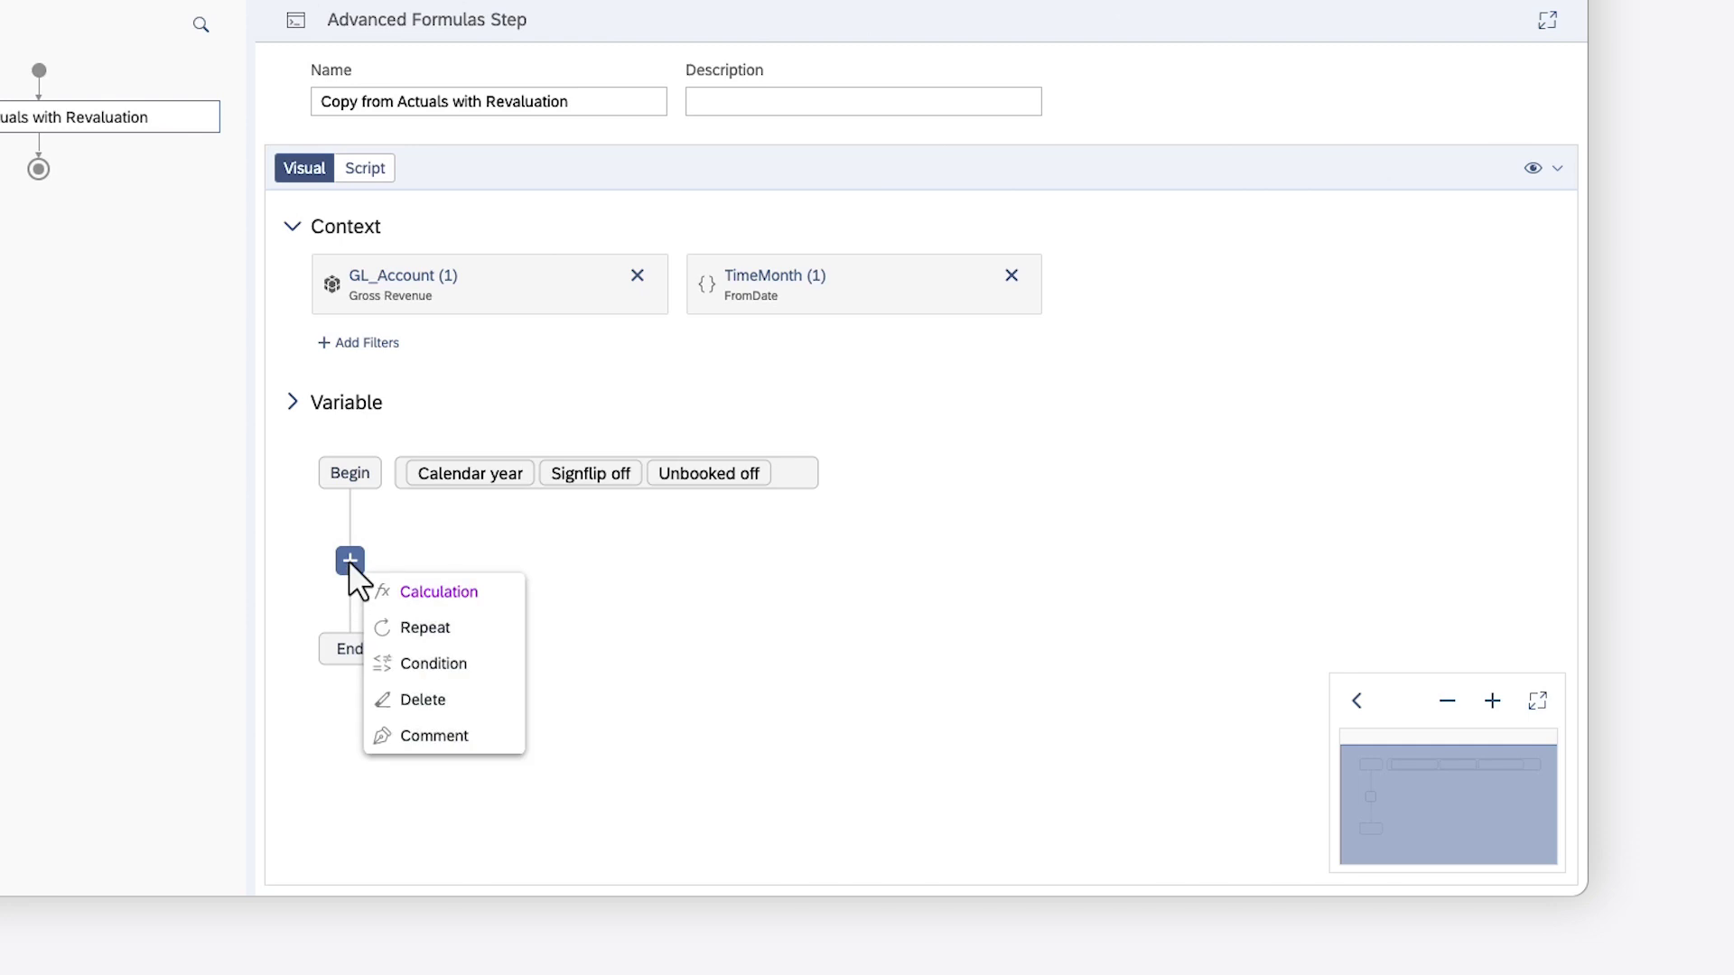
{"action": "key", "text": "Down"}
{"action": "key", "text": "Down"}
{"action": "key", "text": "Down"}
{"action": "key", "text": "Down"}
{"action": "key", "text": "Down"}
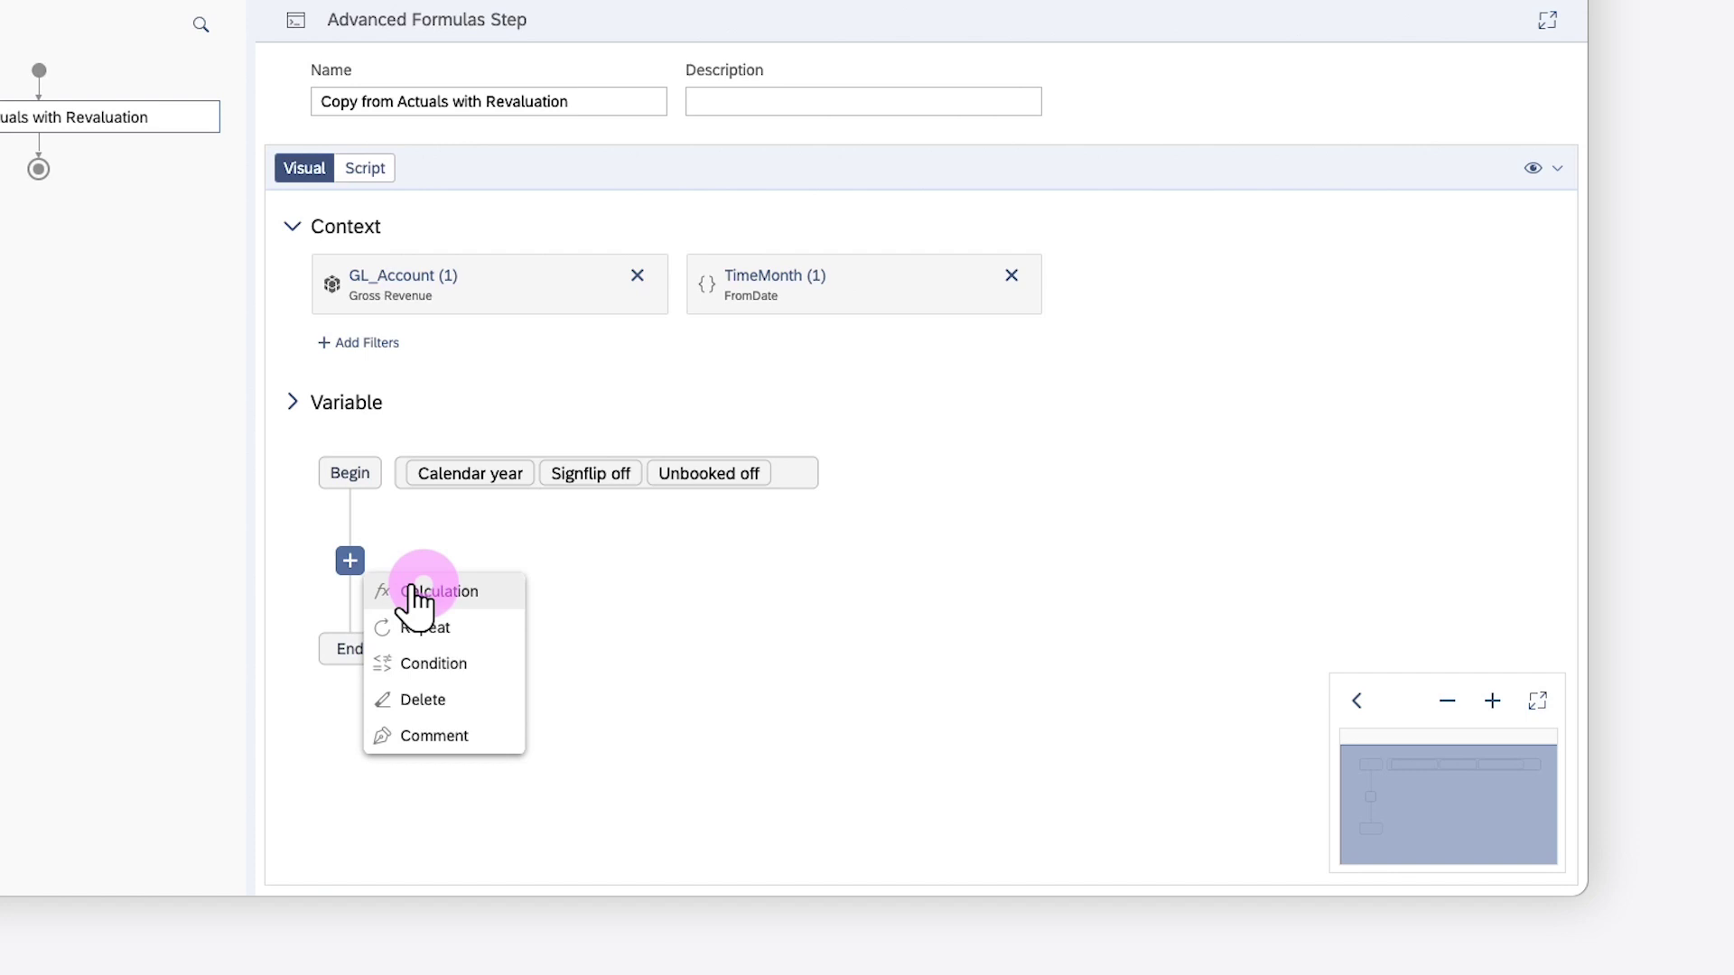
{"action": "left_click", "coordinate": [420, 592]}
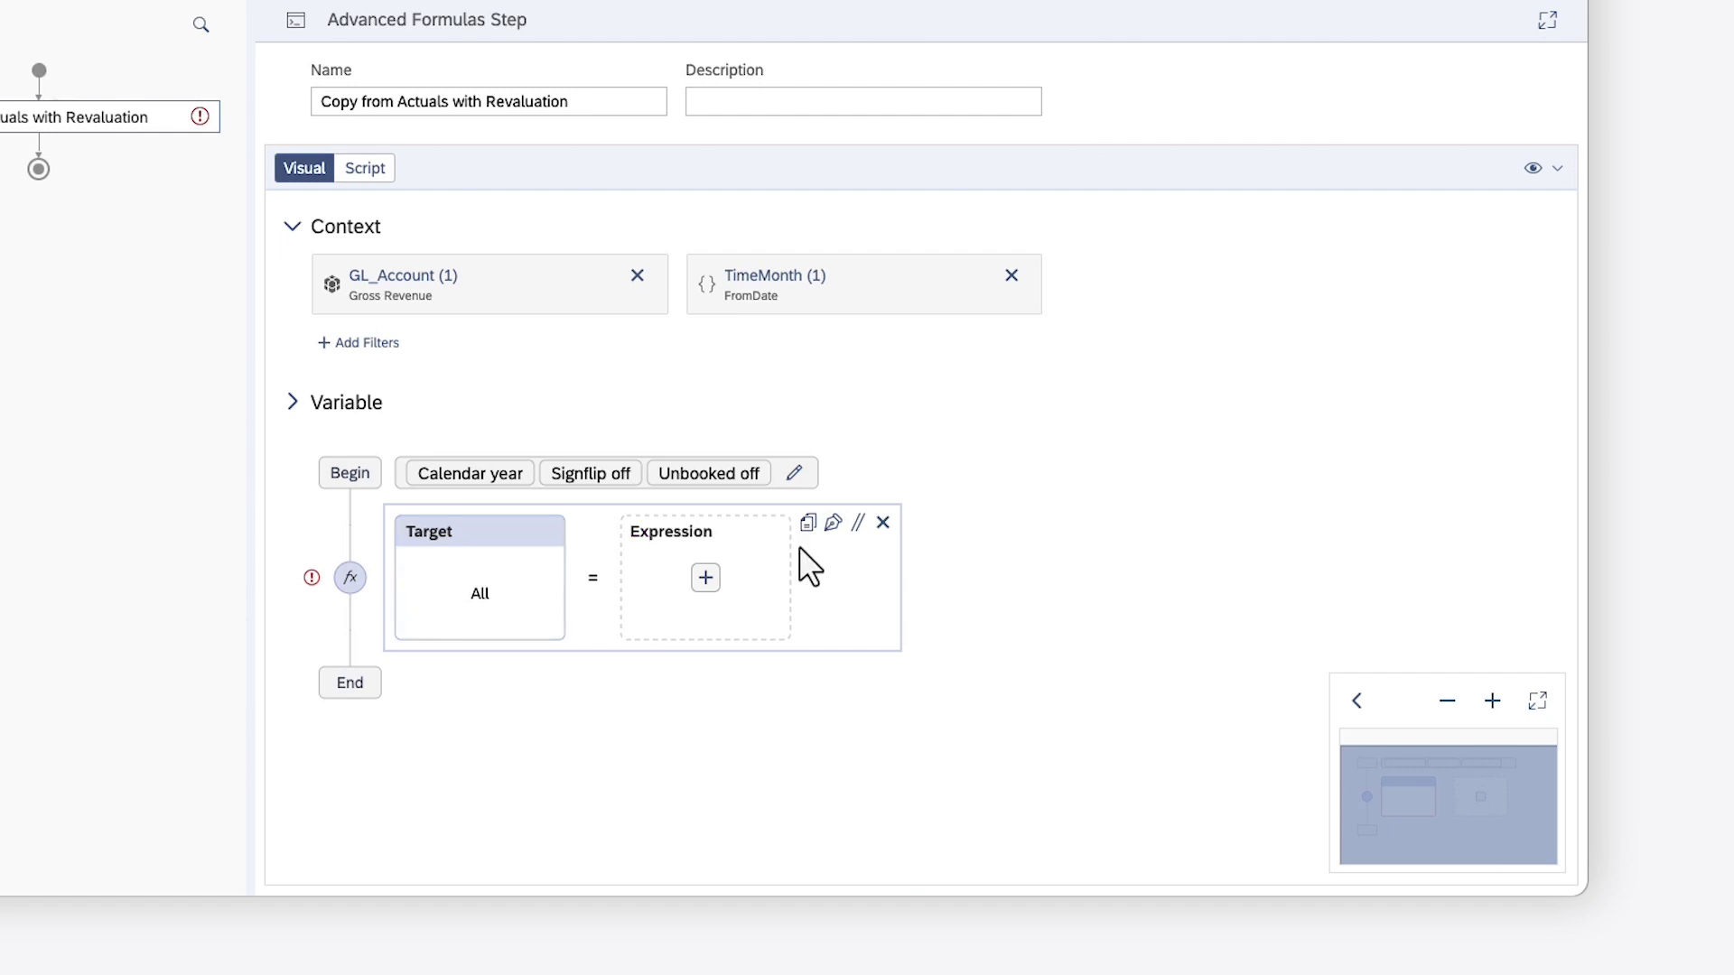
{"action": "left_click", "coordinate": [882, 524]}
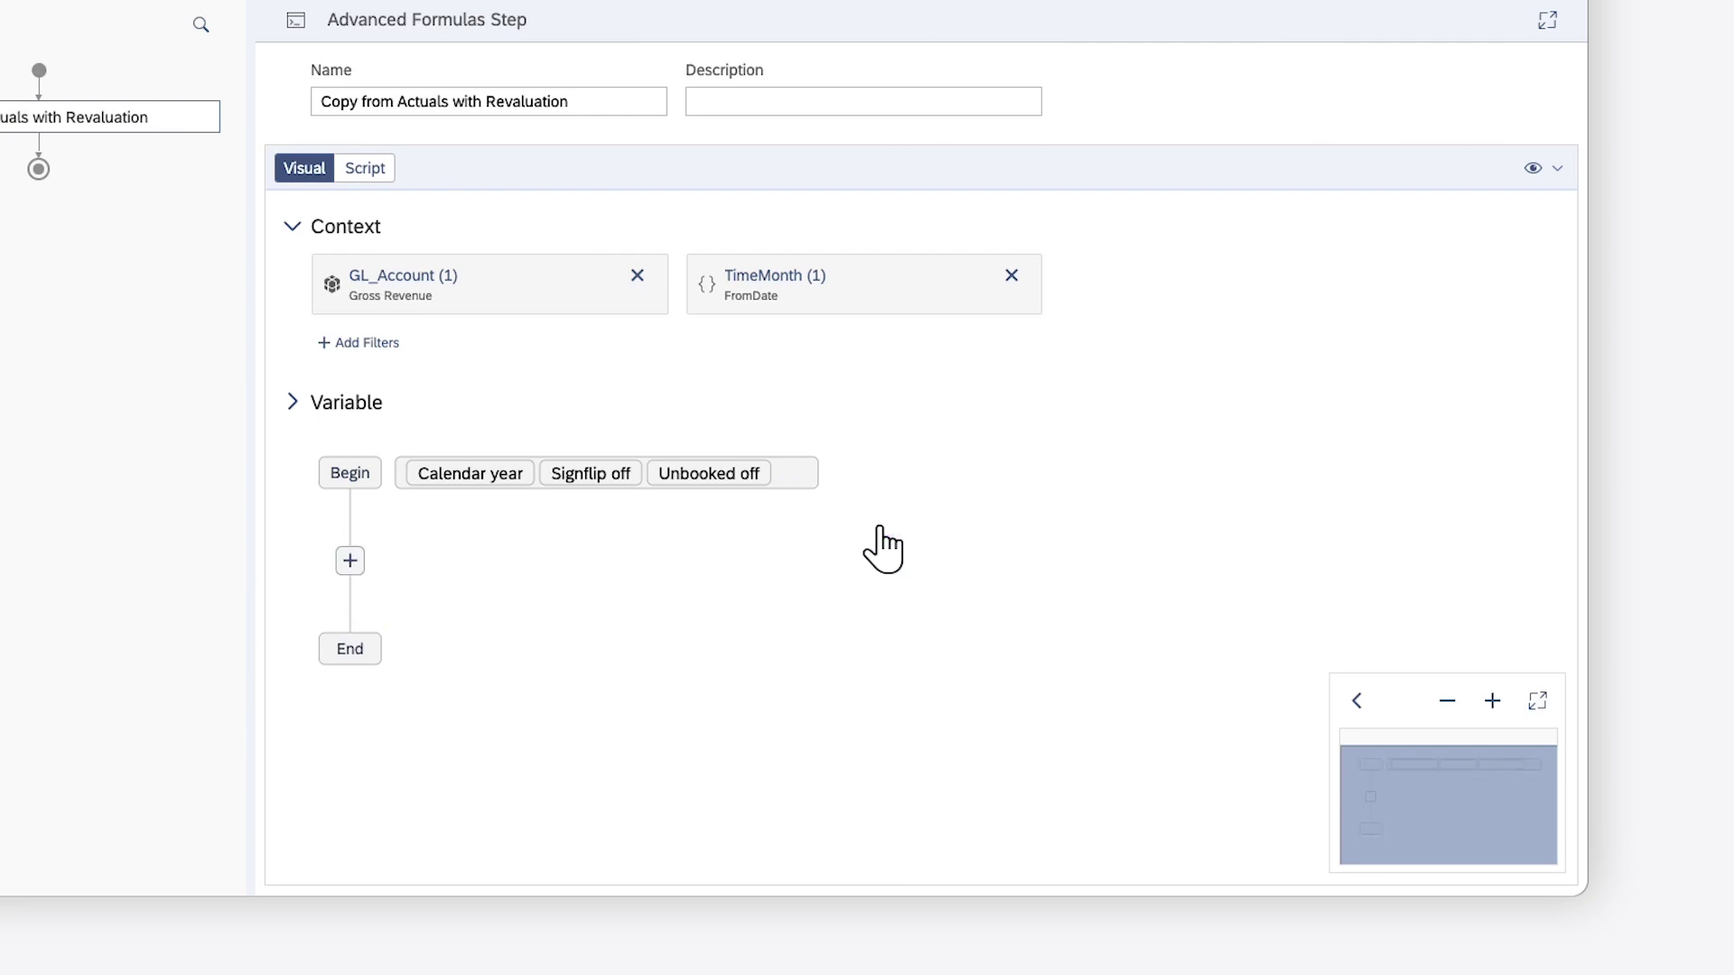
Add and remove a Repeat for Product loop, then start a Condition block.
{"action": "left_click", "coordinate": [350, 560]}
{"action": "left_click", "coordinate": [424, 627]}
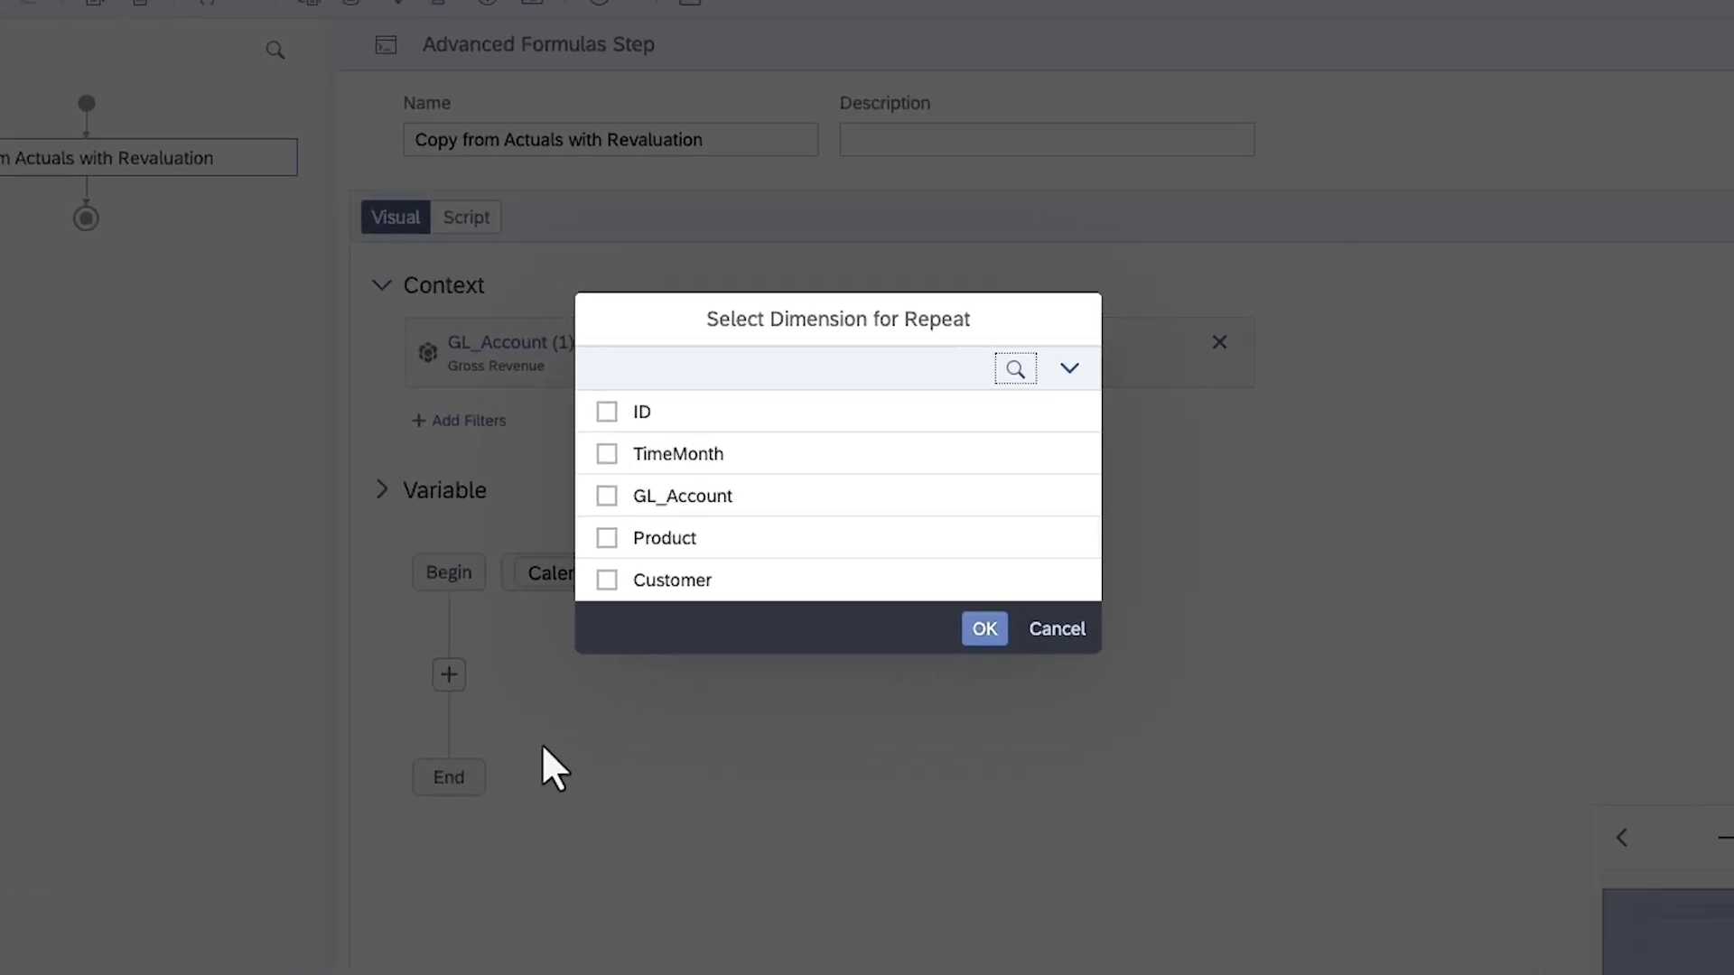
{"action": "left_click", "coordinate": [631, 558]}
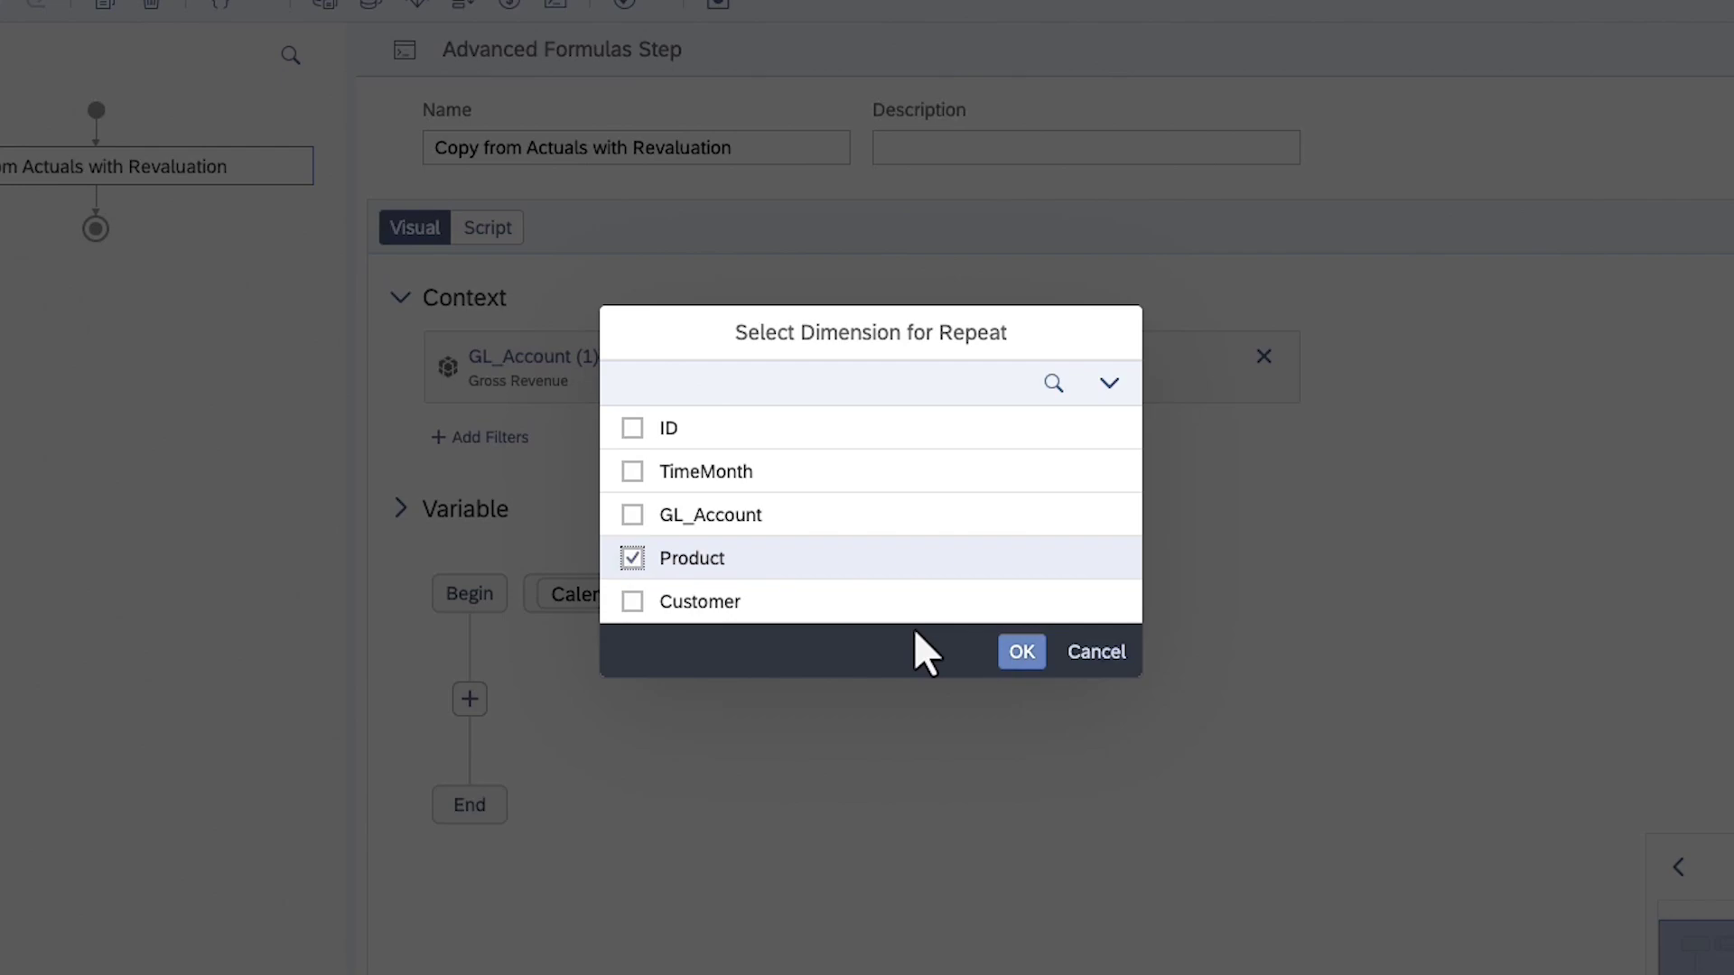
{"action": "left_click", "coordinate": [1021, 652]}
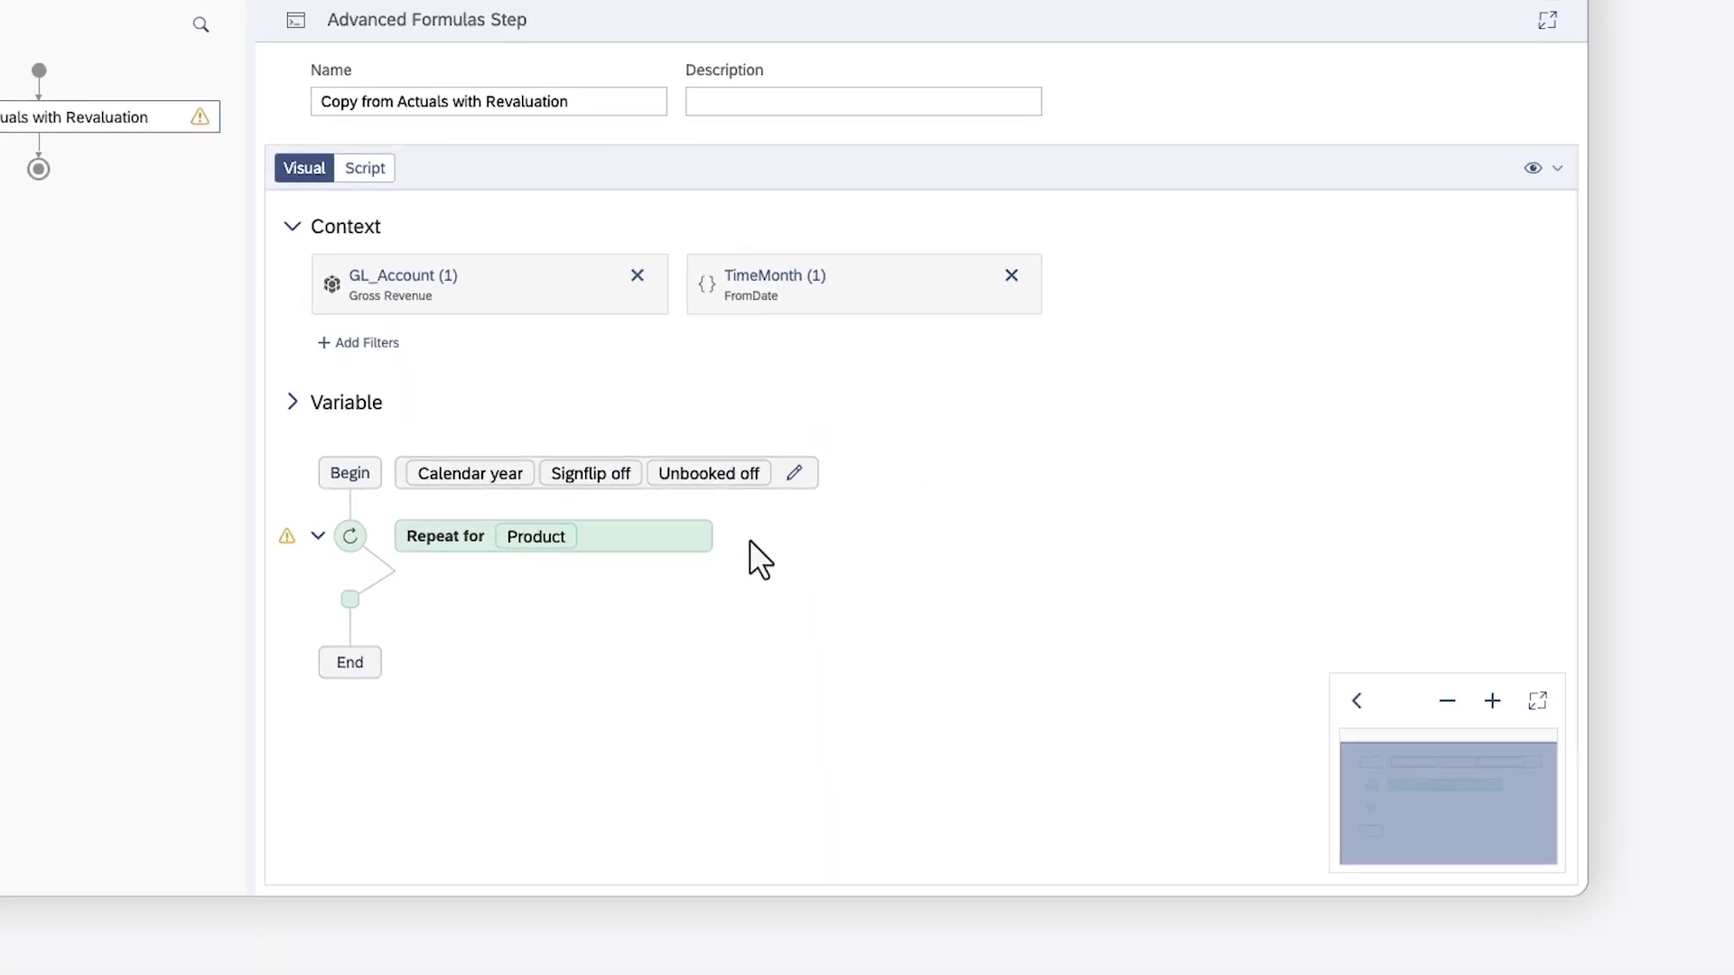
{"action": "left_click", "coordinate": [697, 539]}
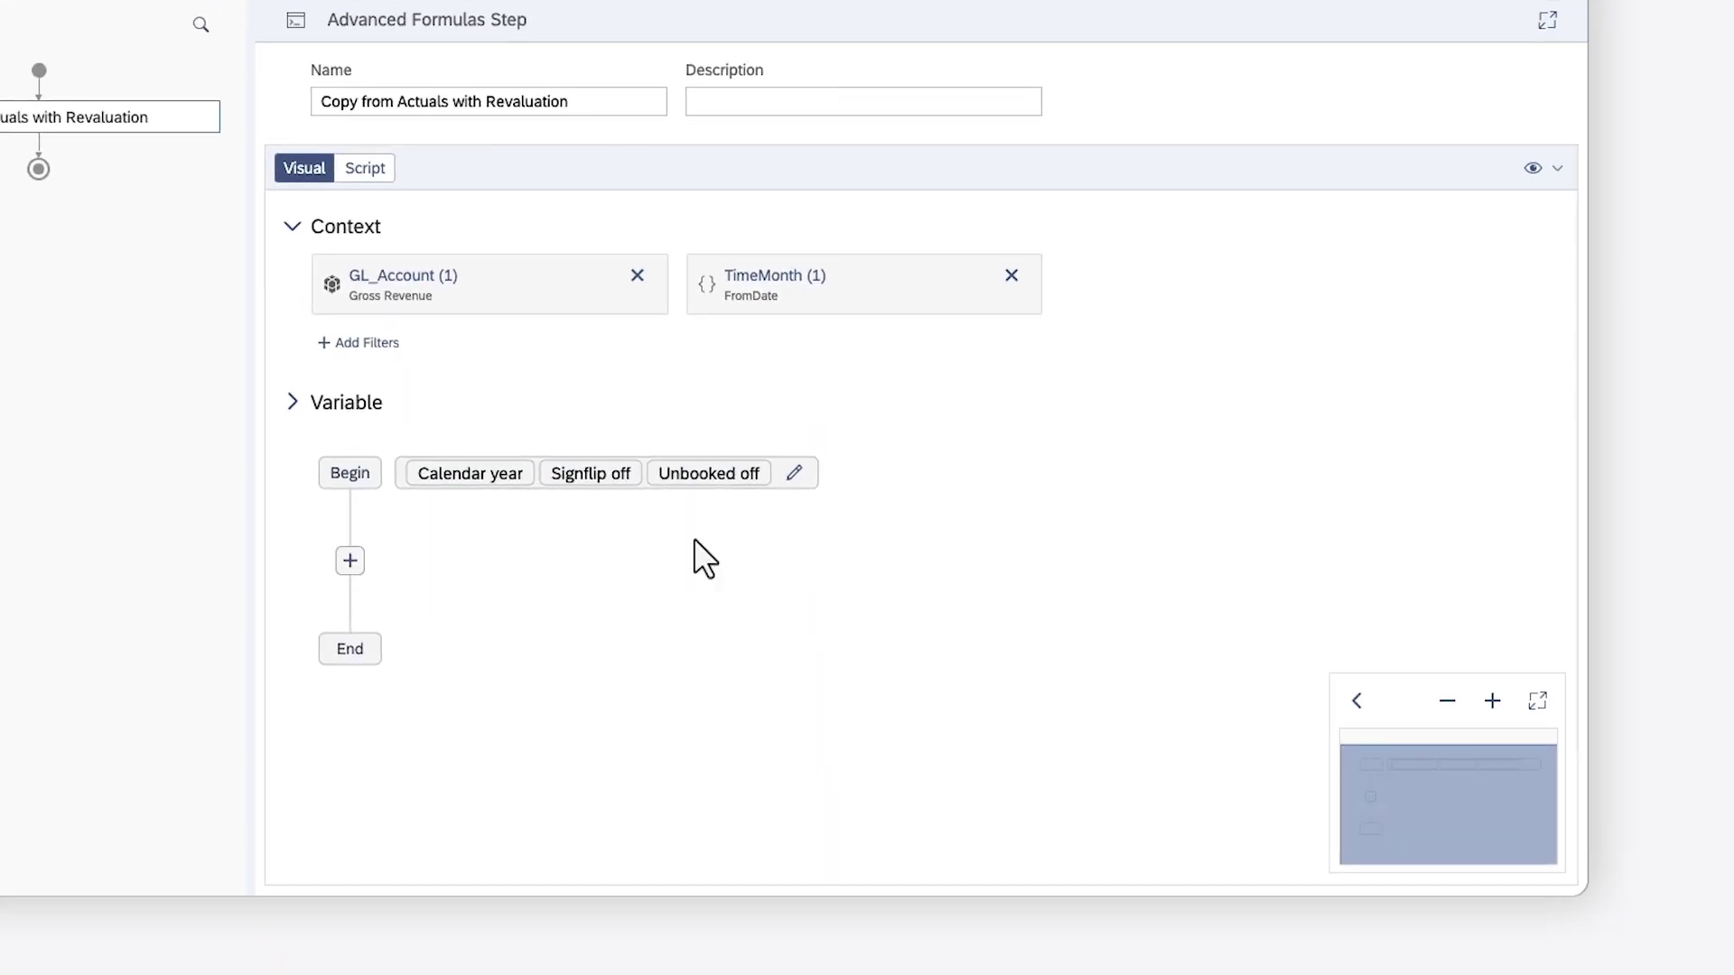
{"action": "left_click", "coordinate": [351, 561]}
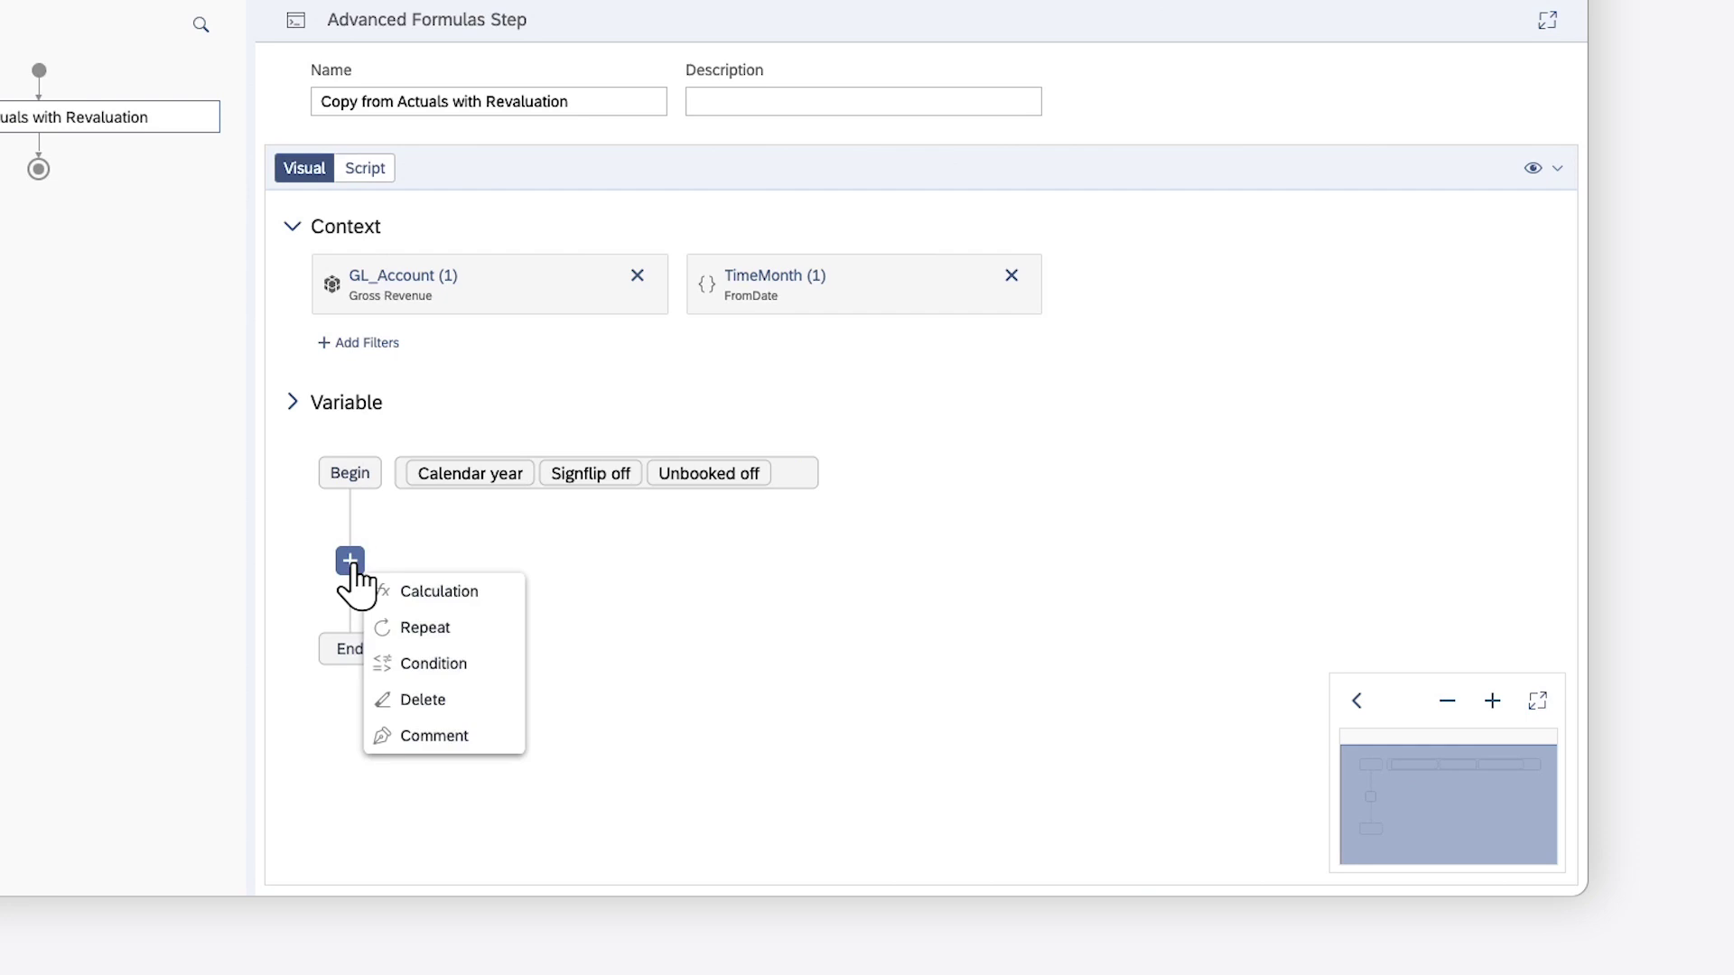
{"action": "left_click", "coordinate": [431, 663]}
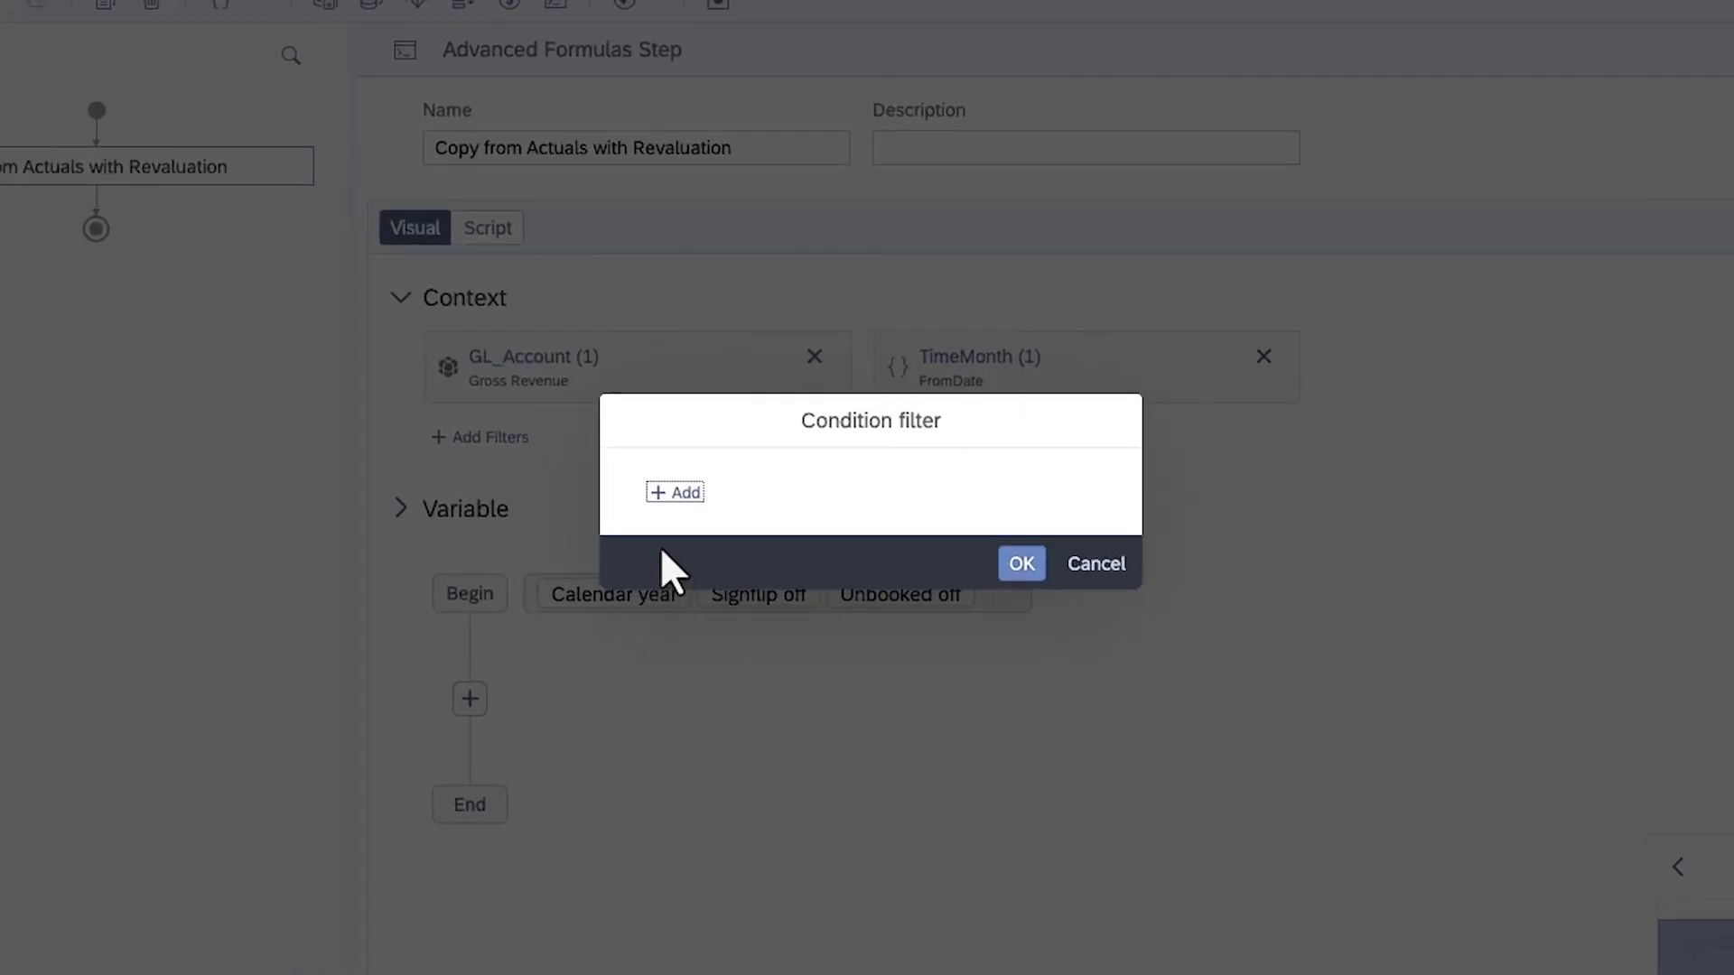
Set the condition to GL_Account Gross Revenue, adding an If Gross Revenue block.
{"action": "left_click", "coordinate": [606, 446]}
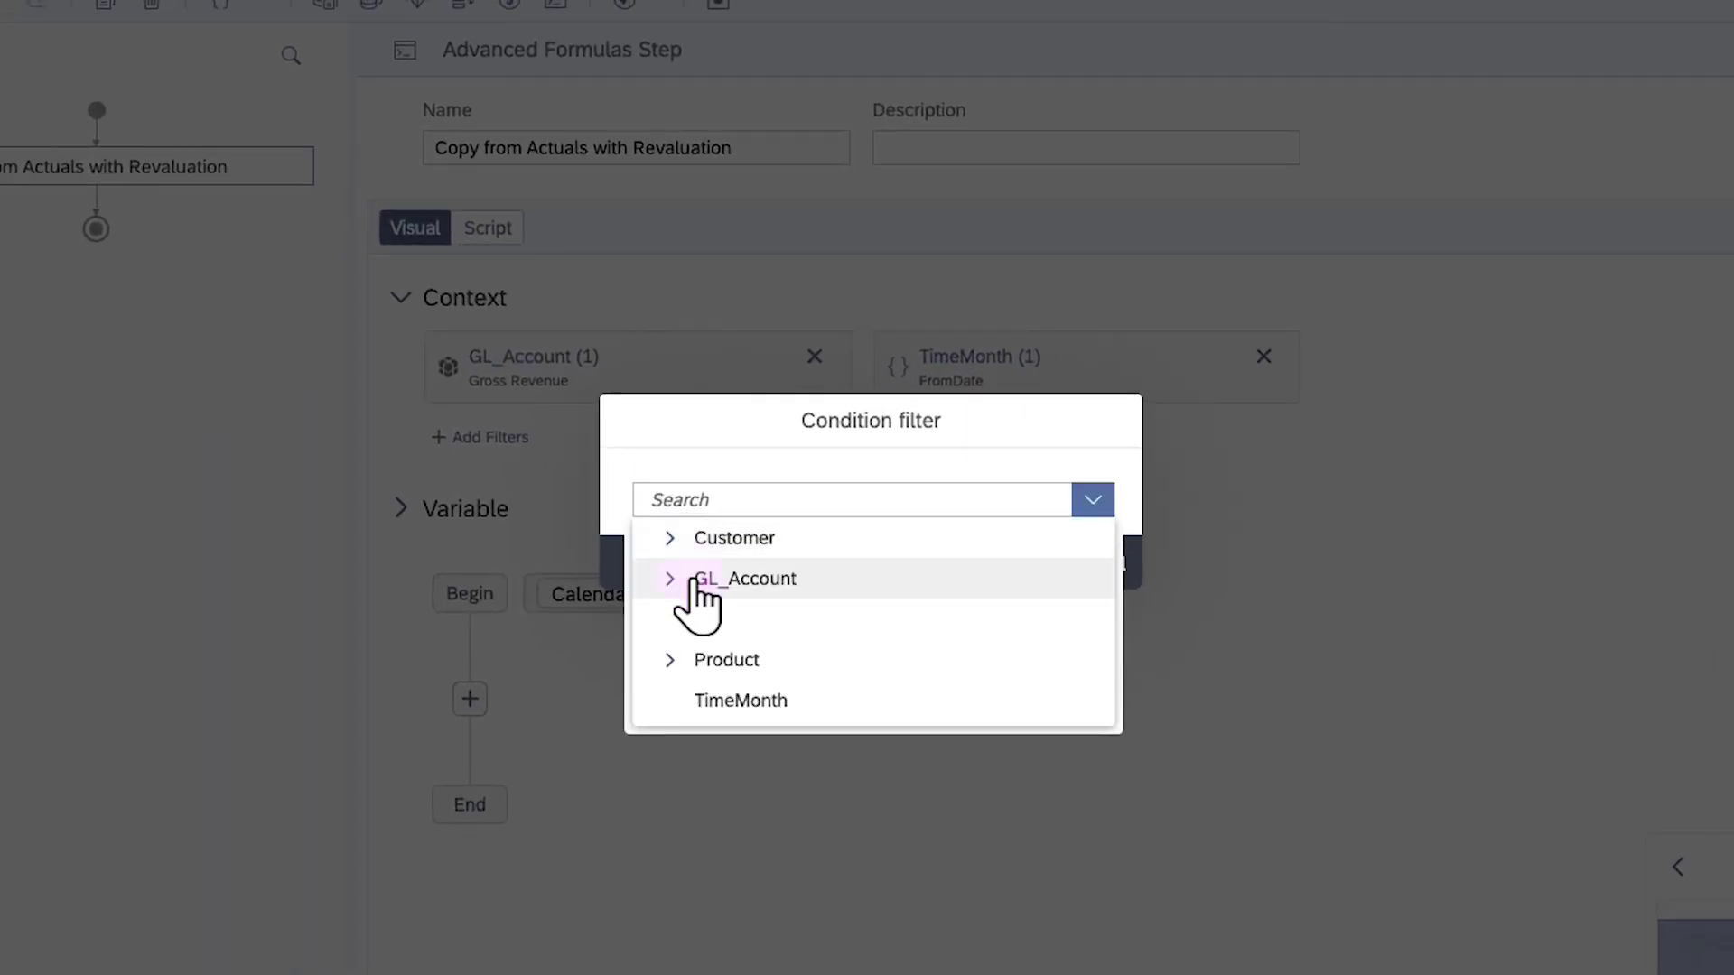
{"action": "left_click", "coordinate": [744, 578]}
{"action": "left_click", "coordinate": [591, 514]}
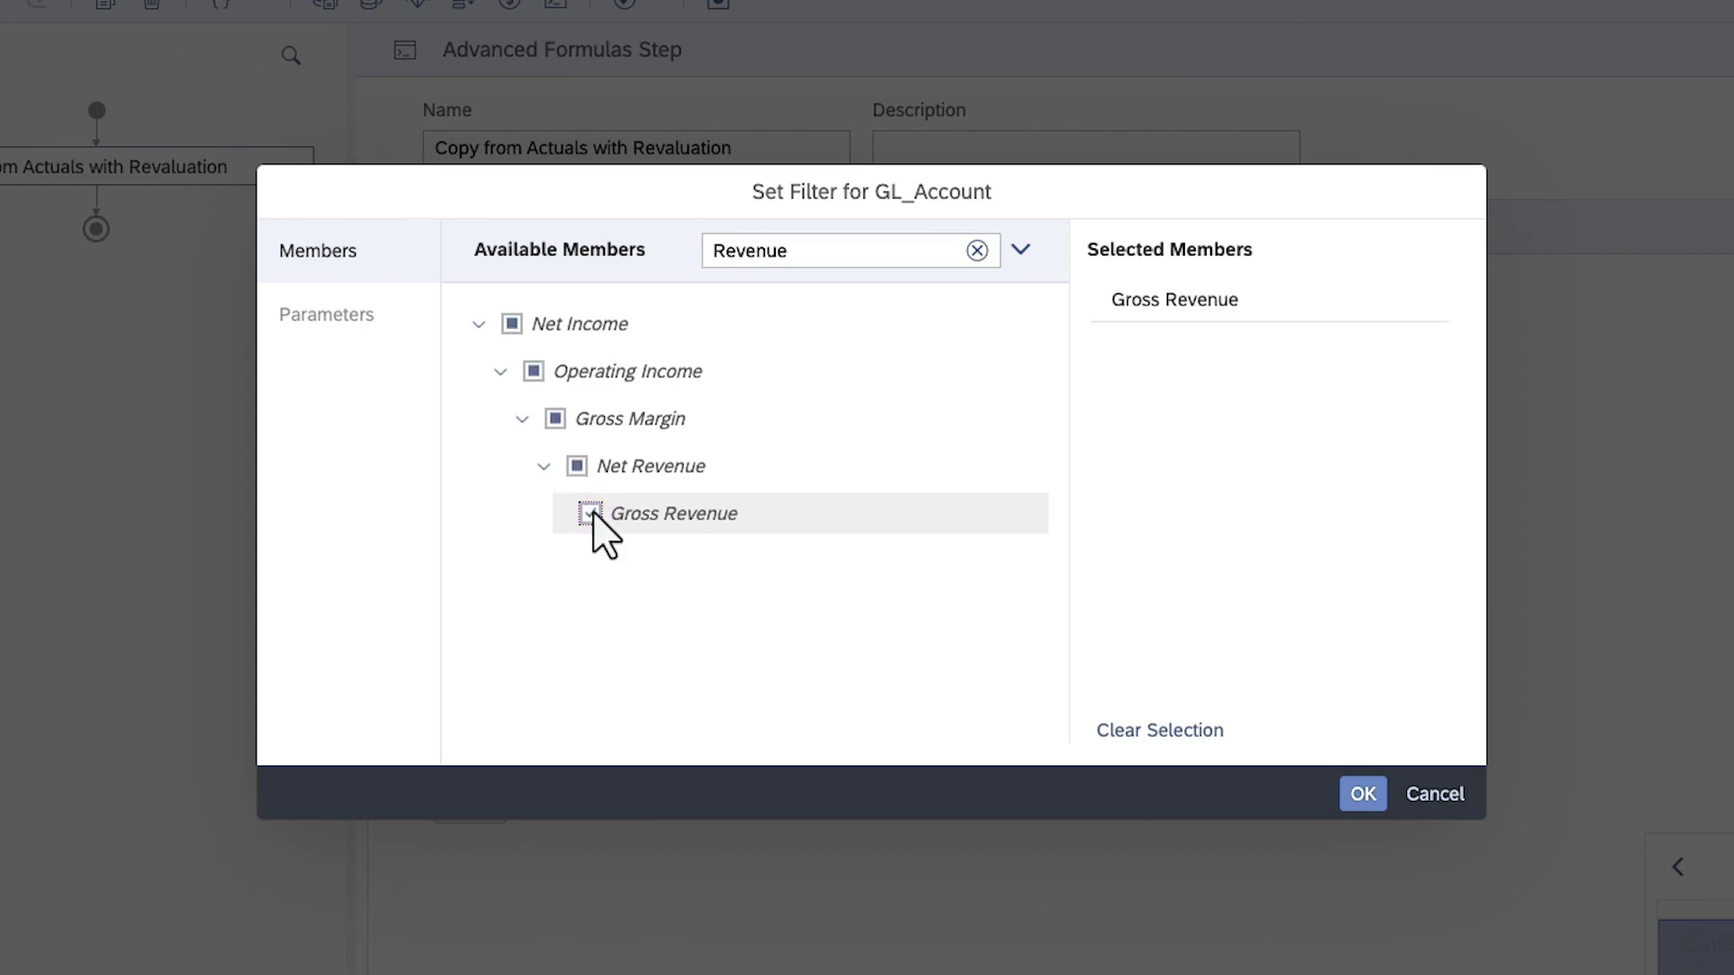
{"action": "left_click", "coordinate": [1361, 793]}
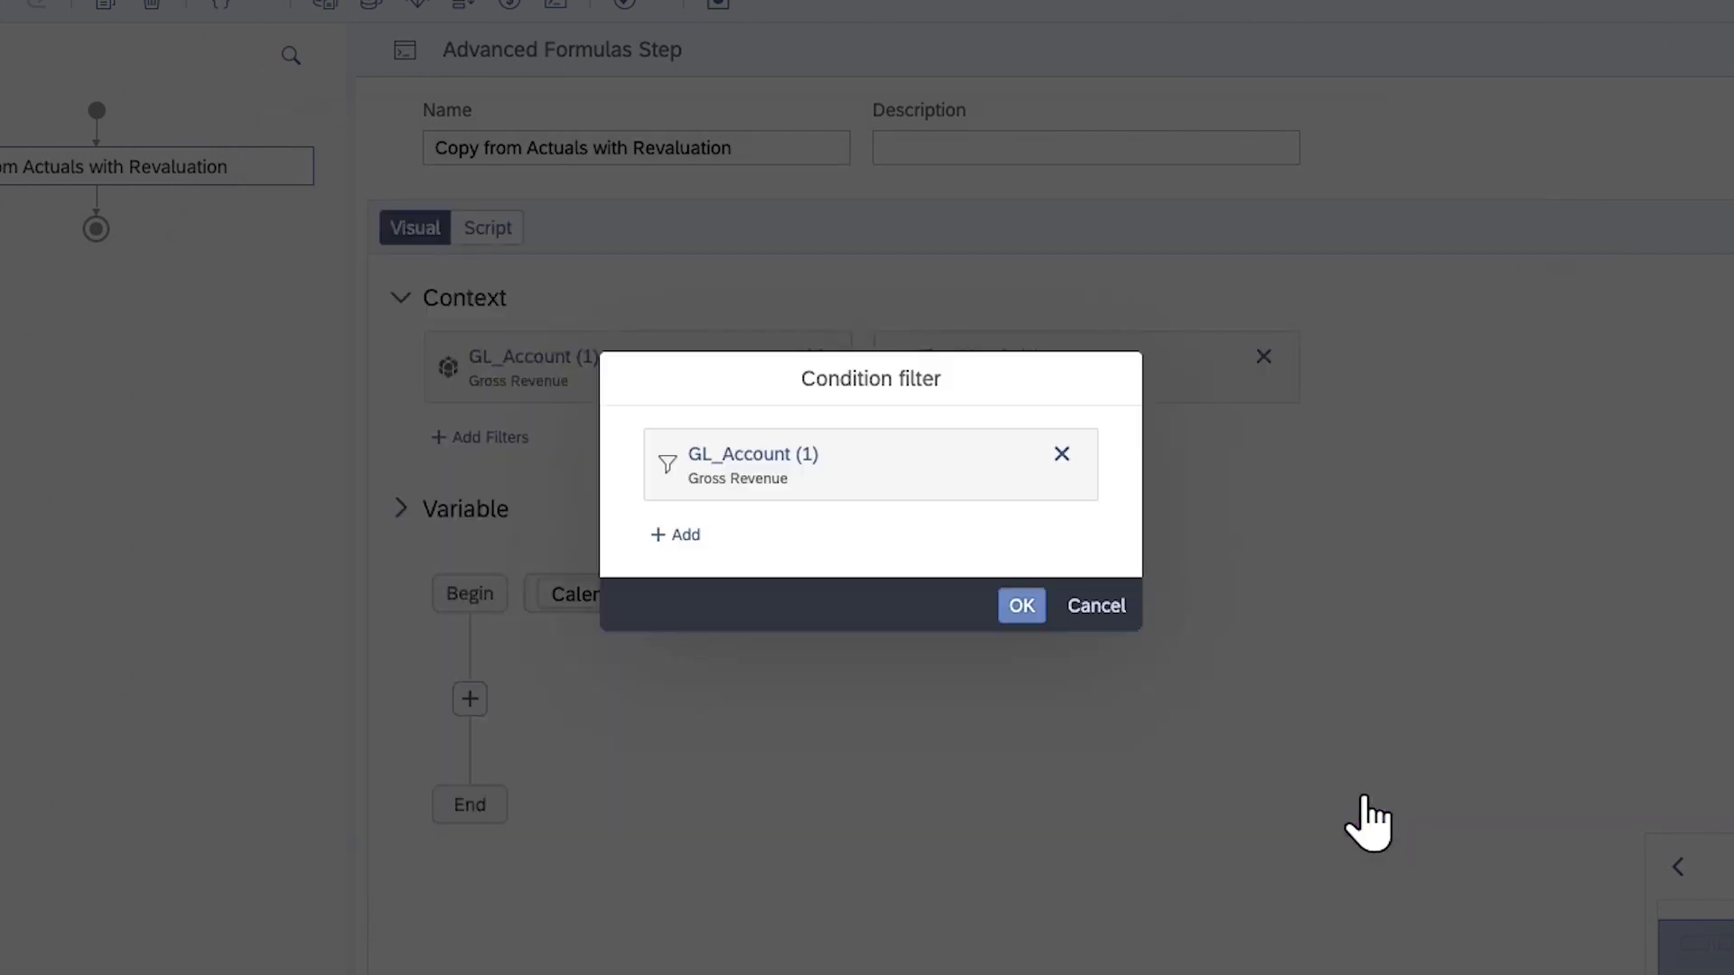
{"action": "left_click", "coordinate": [1022, 606]}
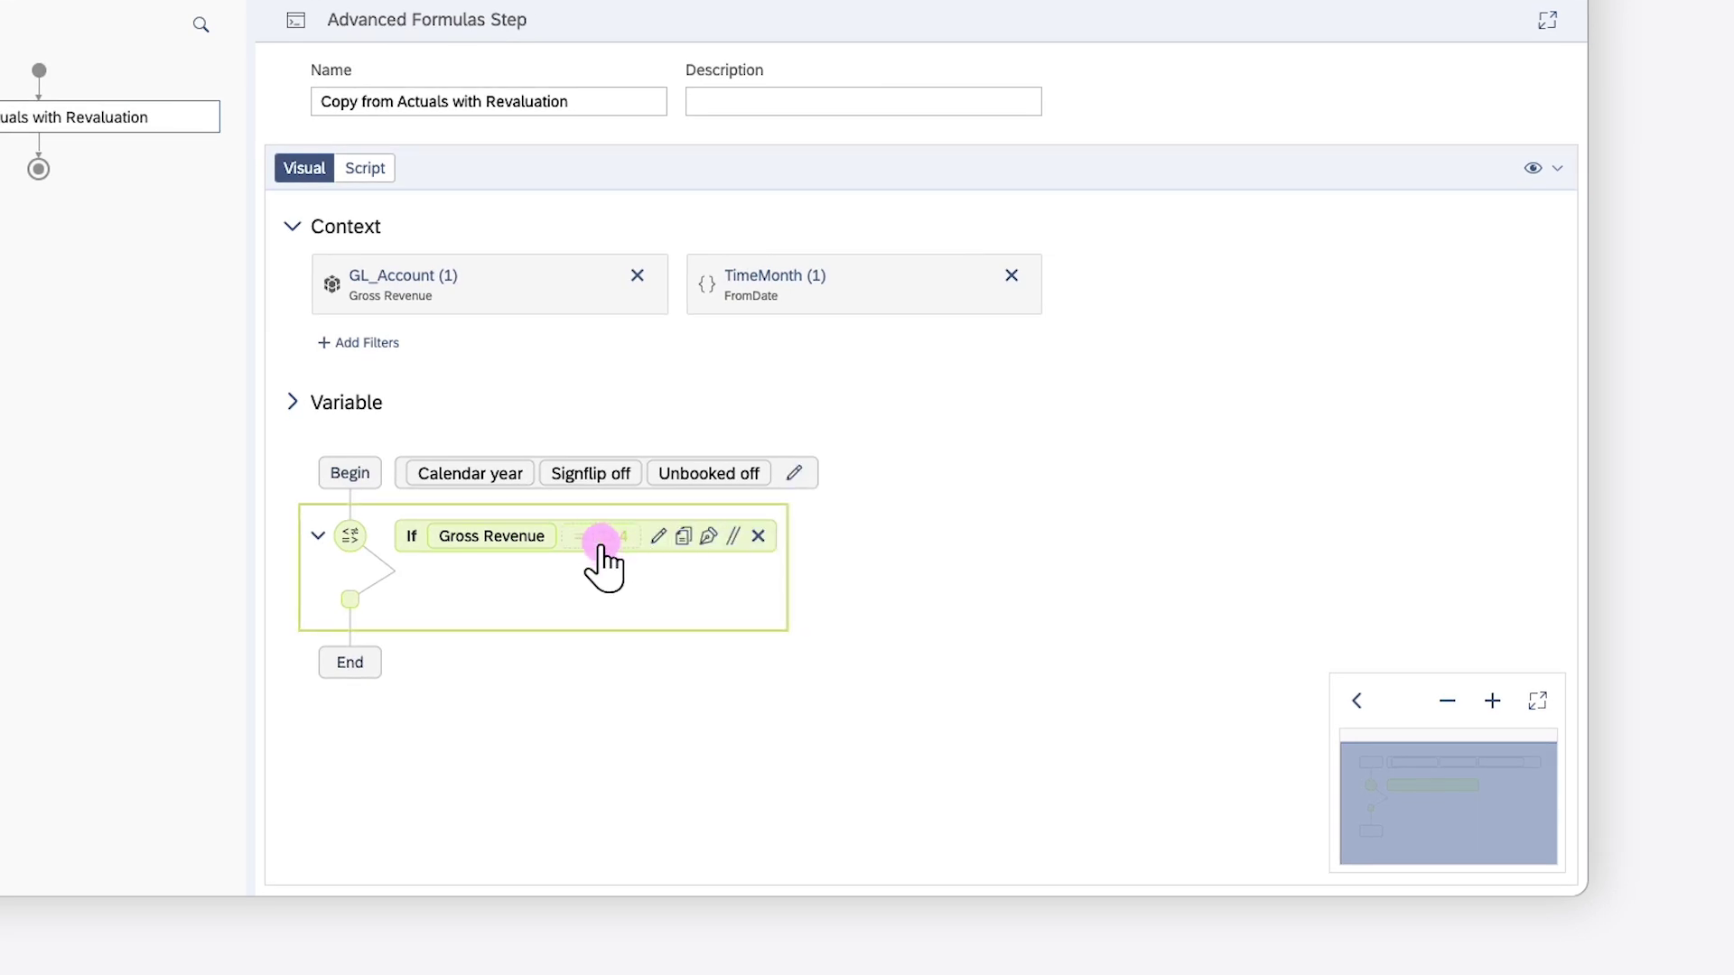
Keep the equals comparison, then delete the If Gross Revenue block.
{"action": "left_click", "coordinate": [603, 536]}
{"action": "left_click", "coordinate": [580, 538]}
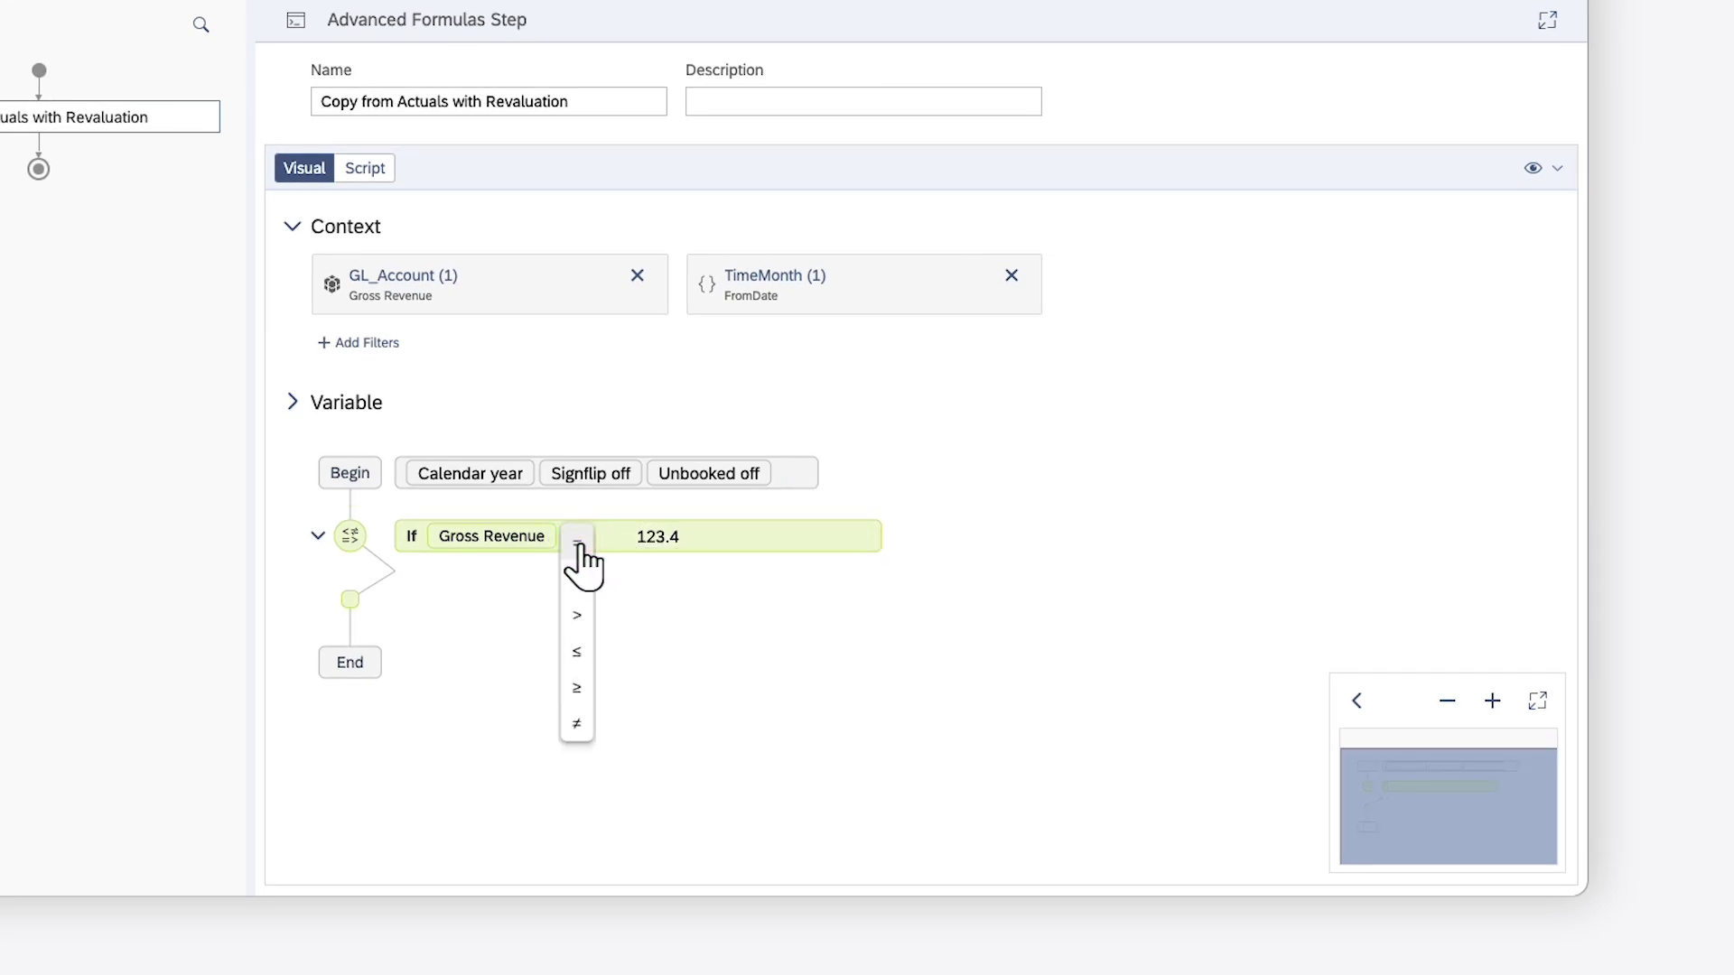
{"action": "left_click", "coordinate": [584, 575]}
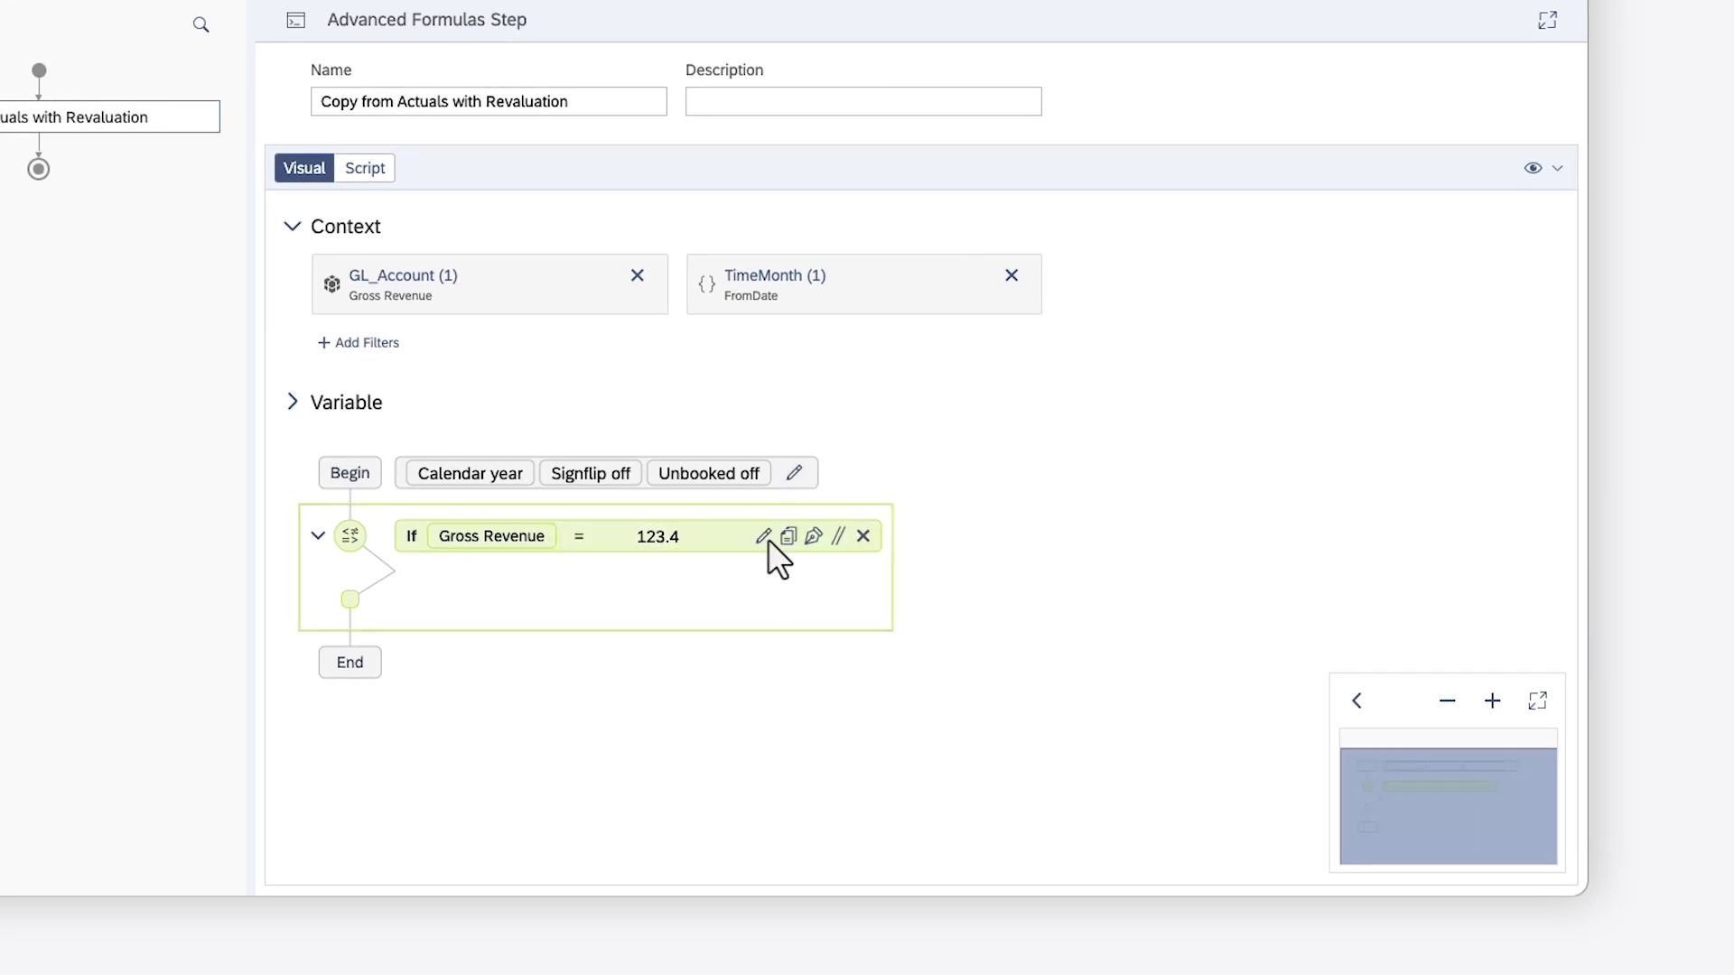
{"action": "left_click", "coordinate": [869, 547]}
{"action": "left_click", "coordinate": [351, 560]}
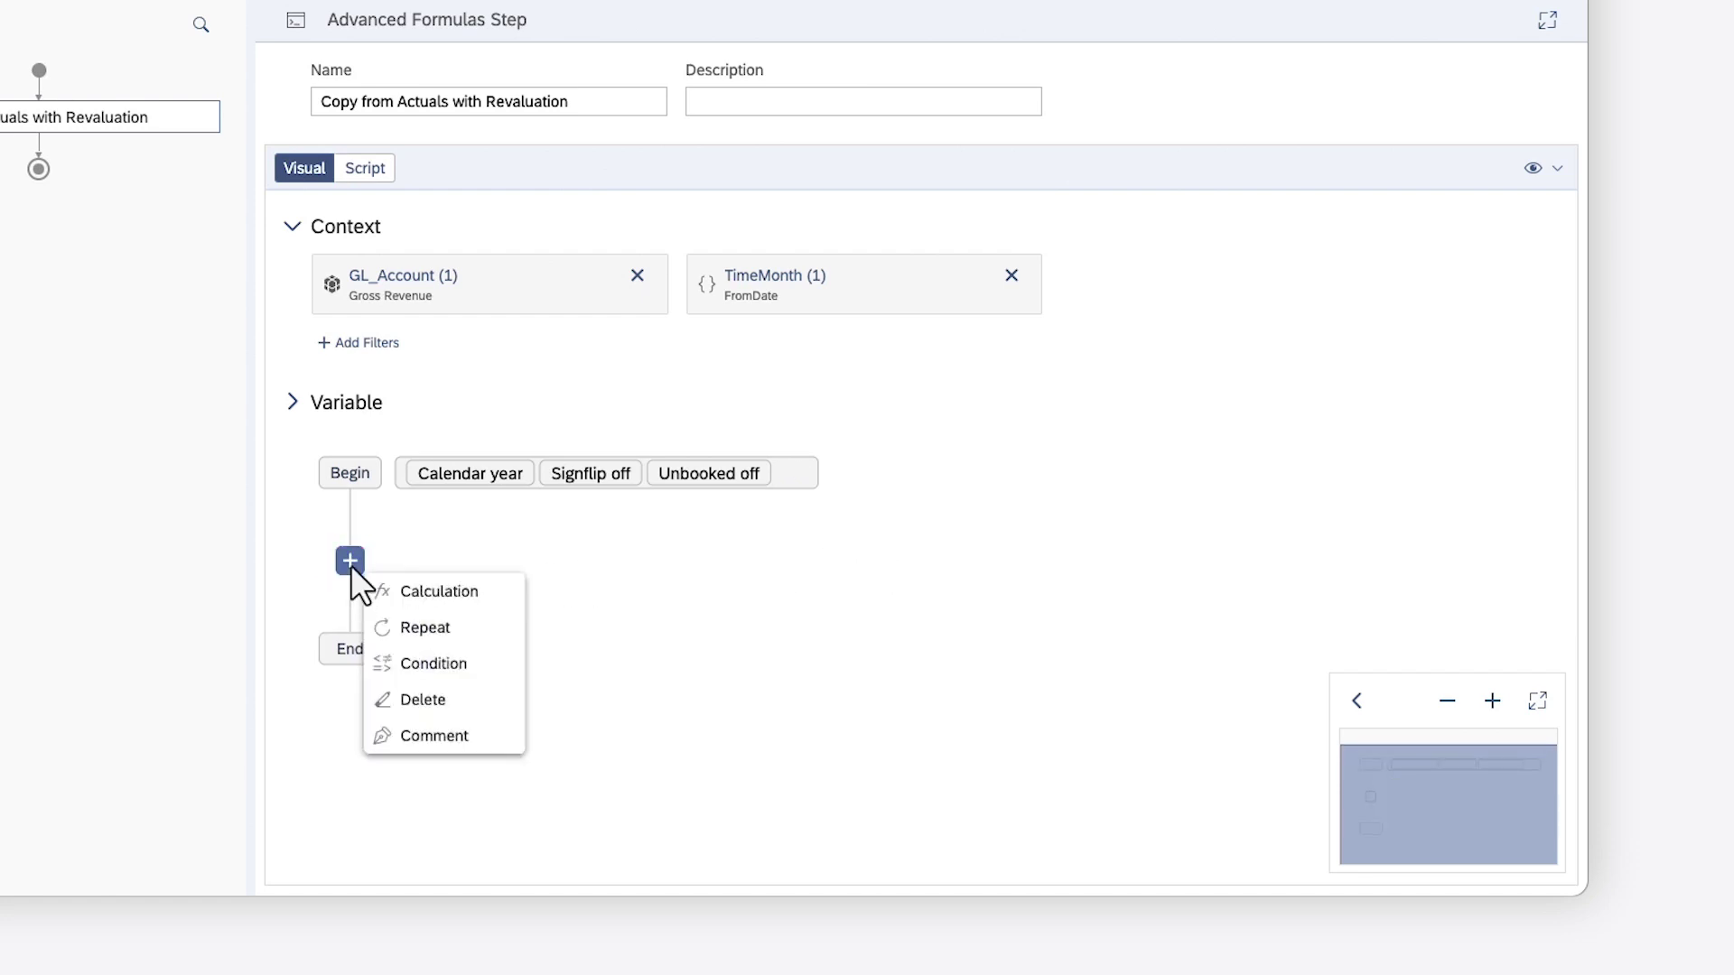
{"action": "left_click", "coordinate": [423, 699]}
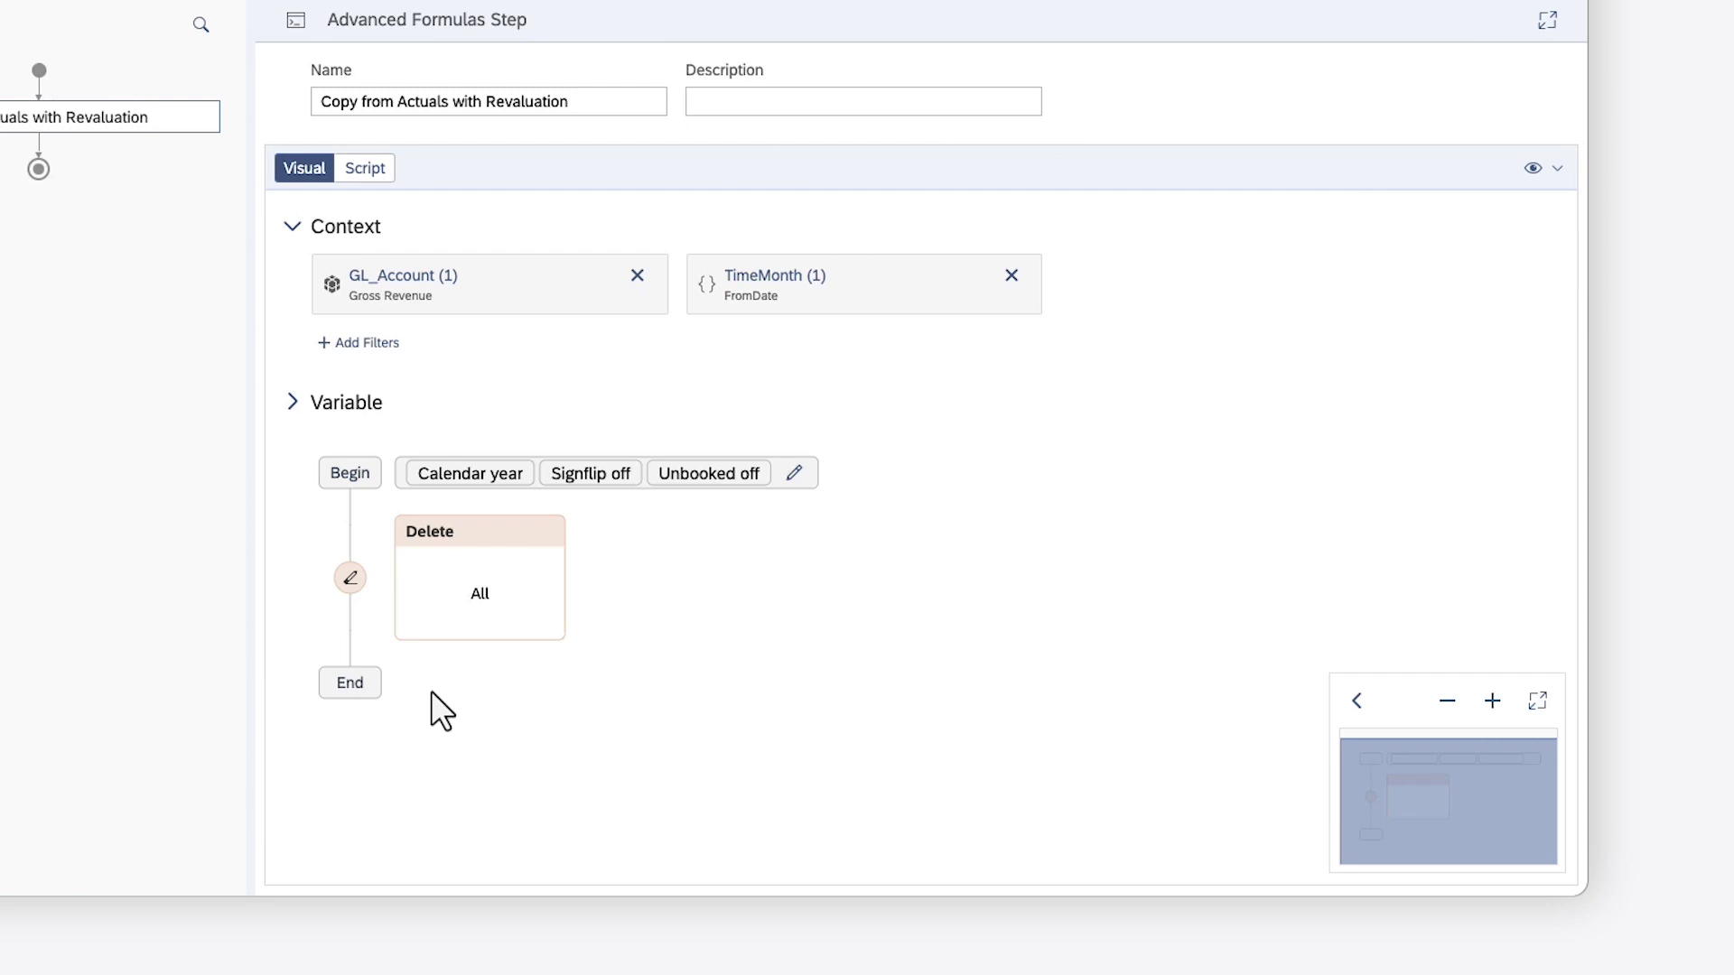
{"action": "left_click", "coordinate": [651, 530]}
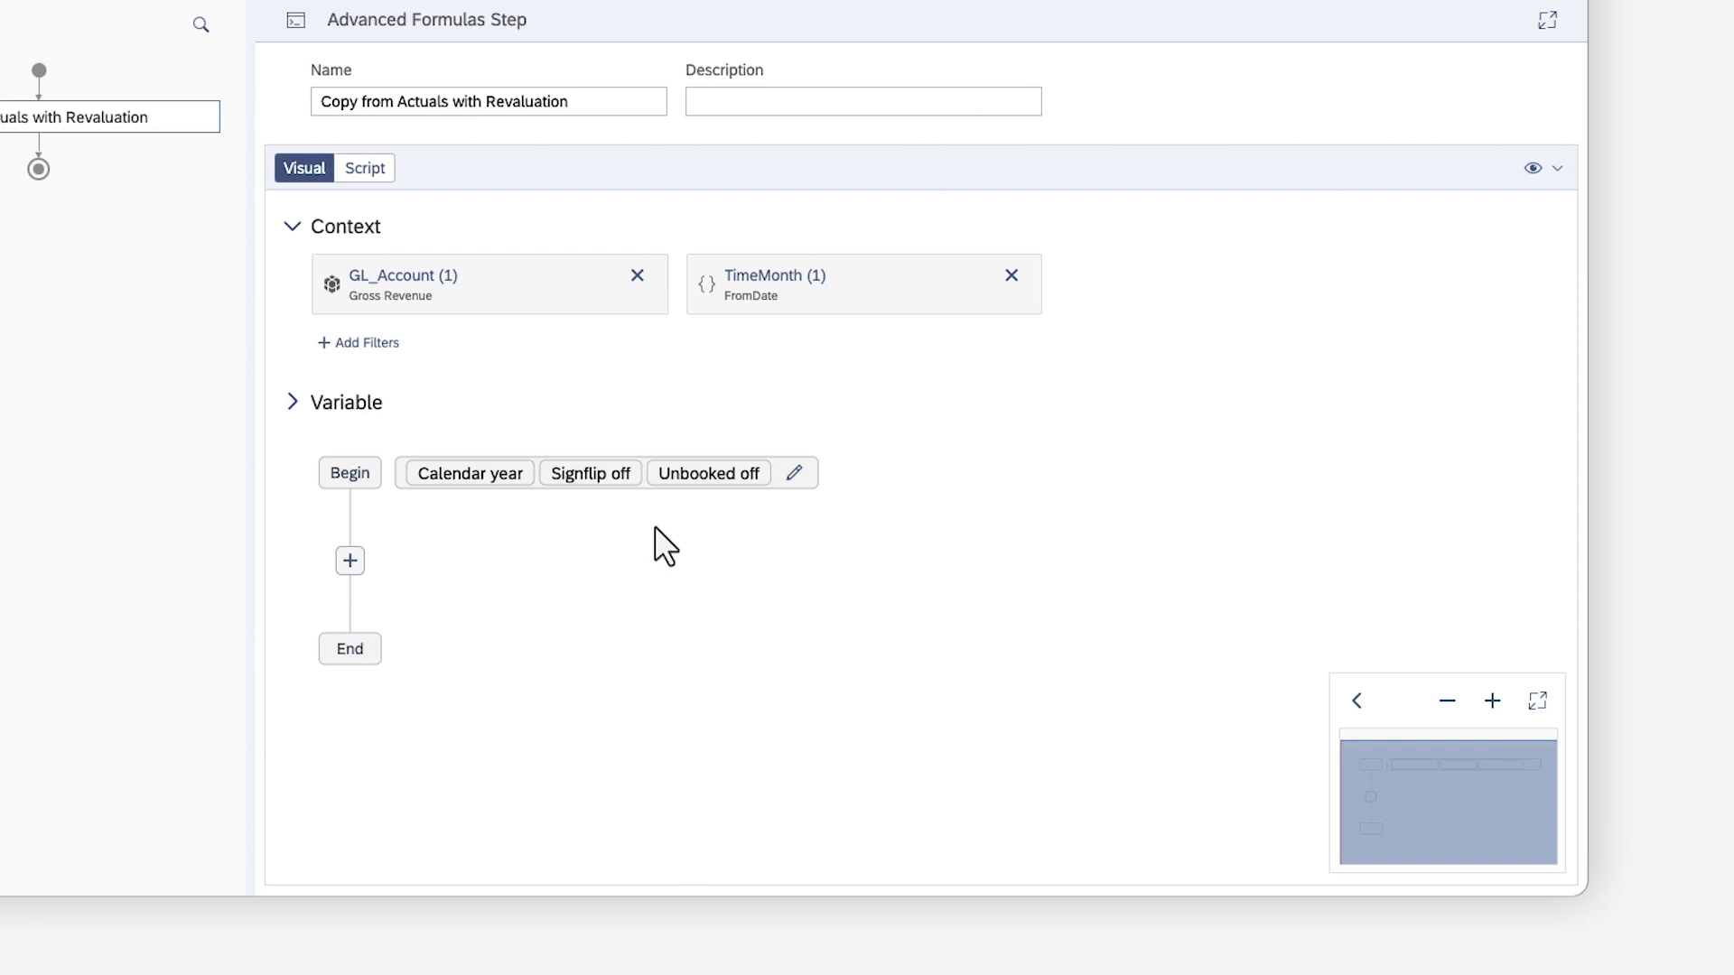
{"action": "left_click", "coordinate": [349, 560]}
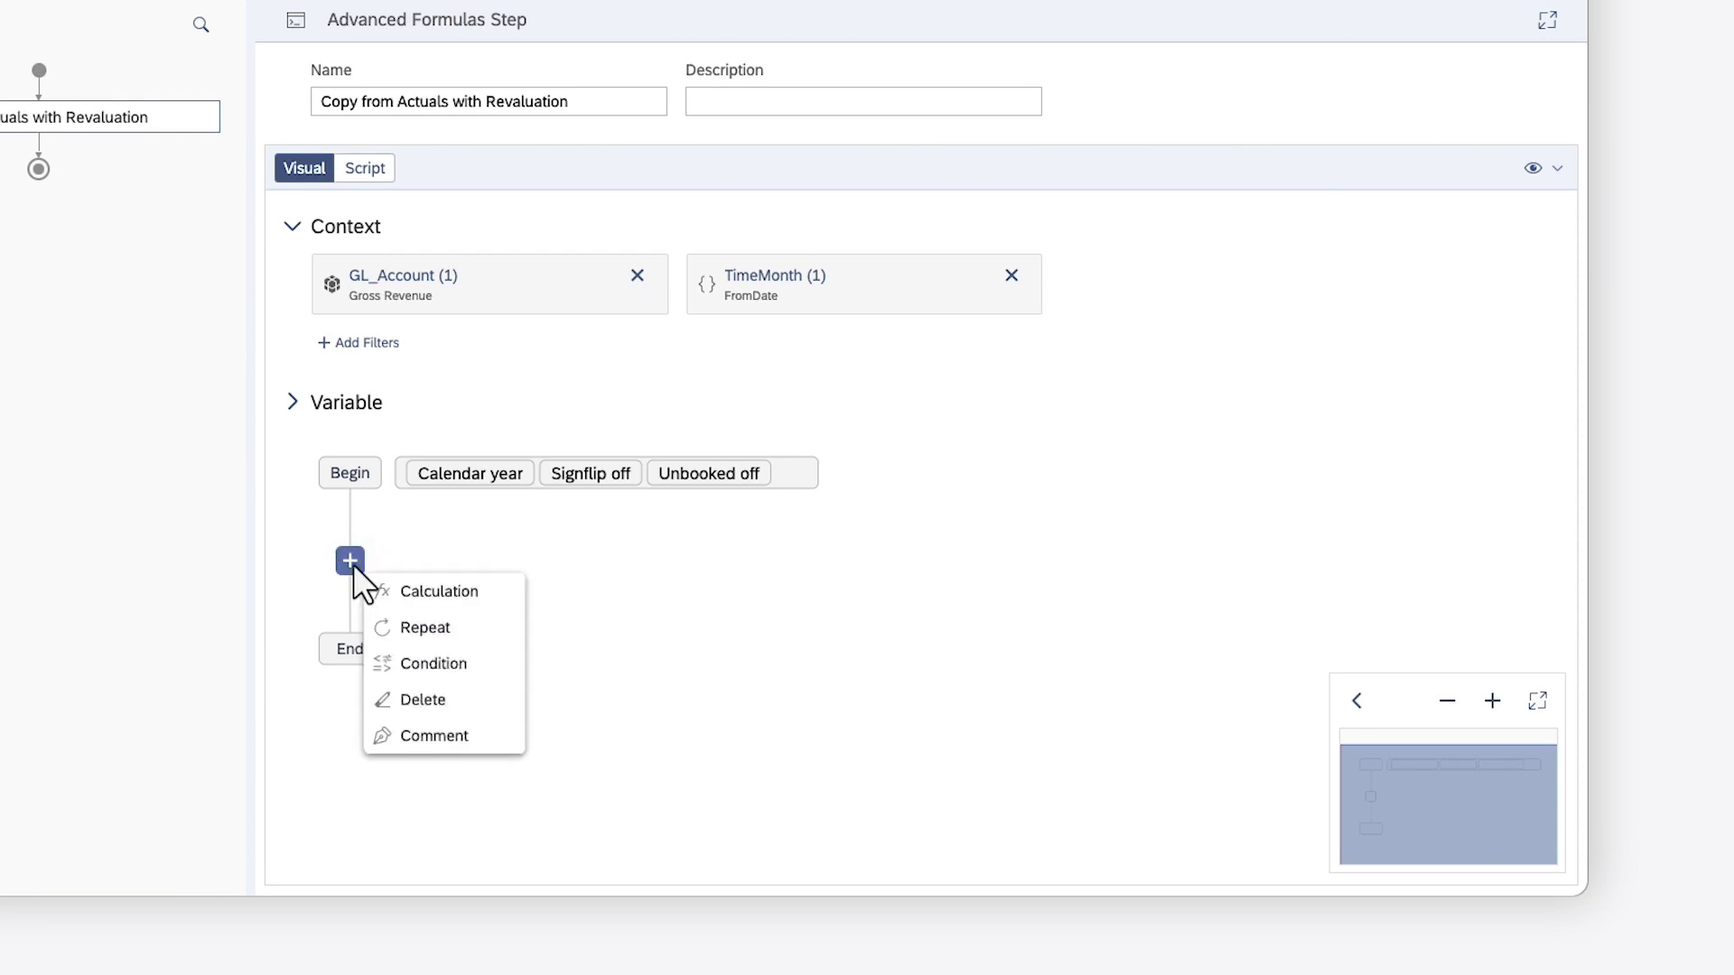
{"action": "left_click", "coordinate": [433, 736]}
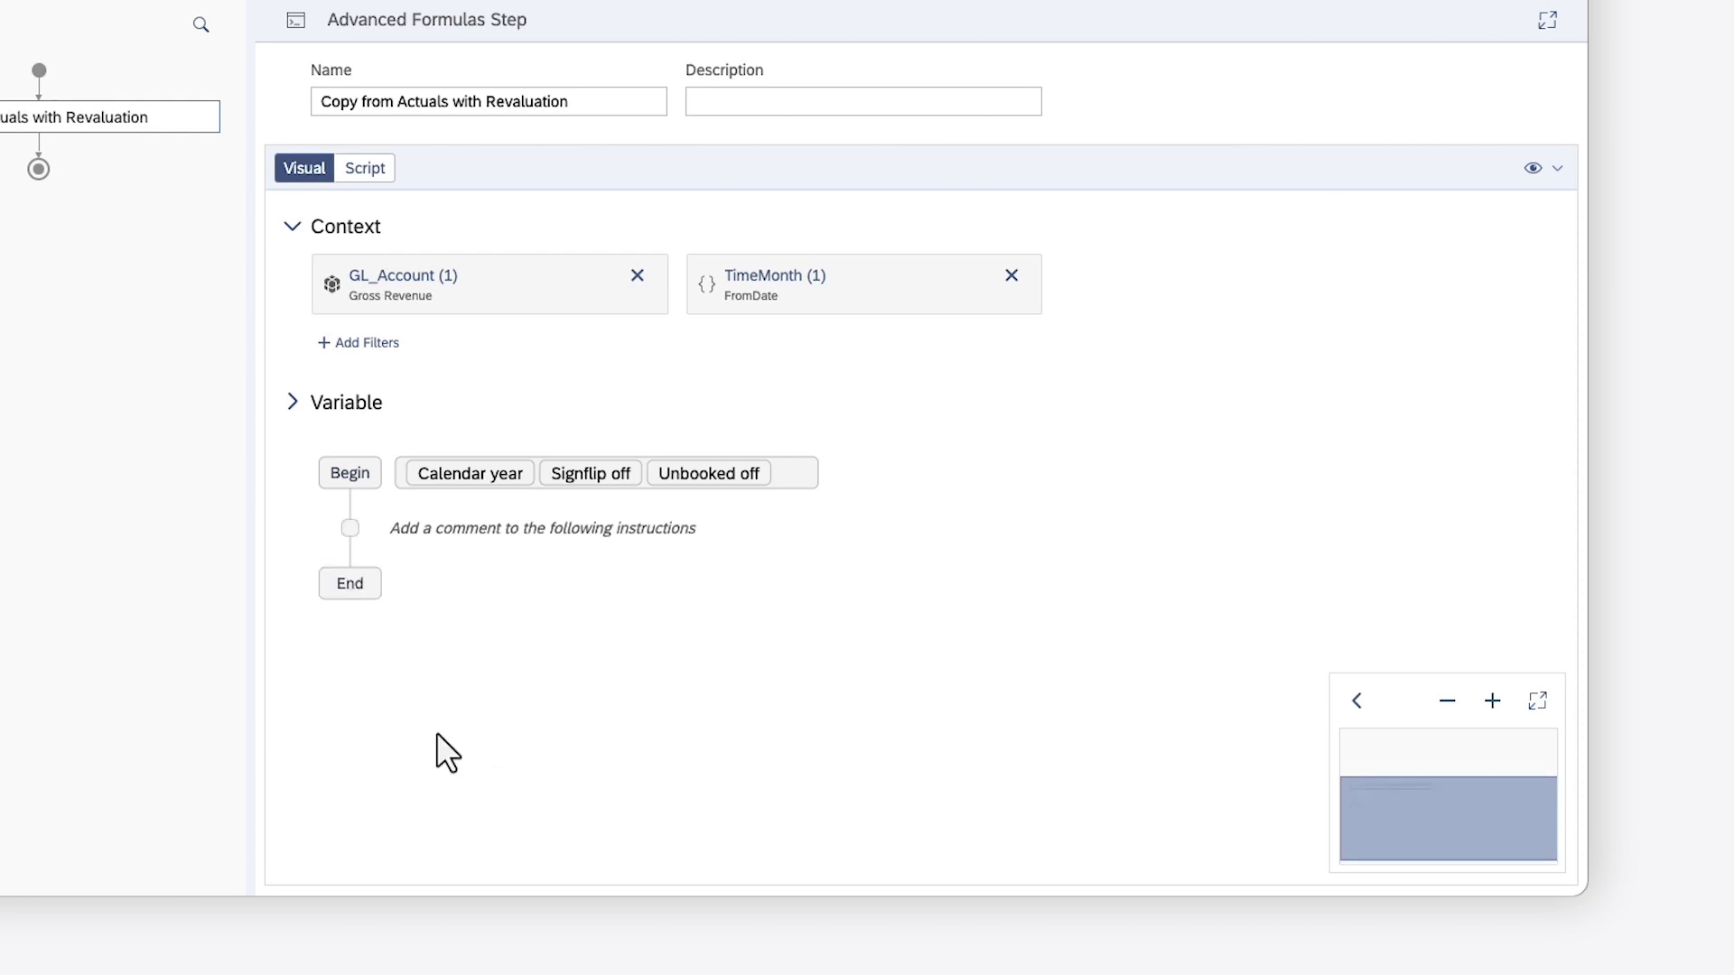
{"action": "left_click", "coordinate": [516, 533]}
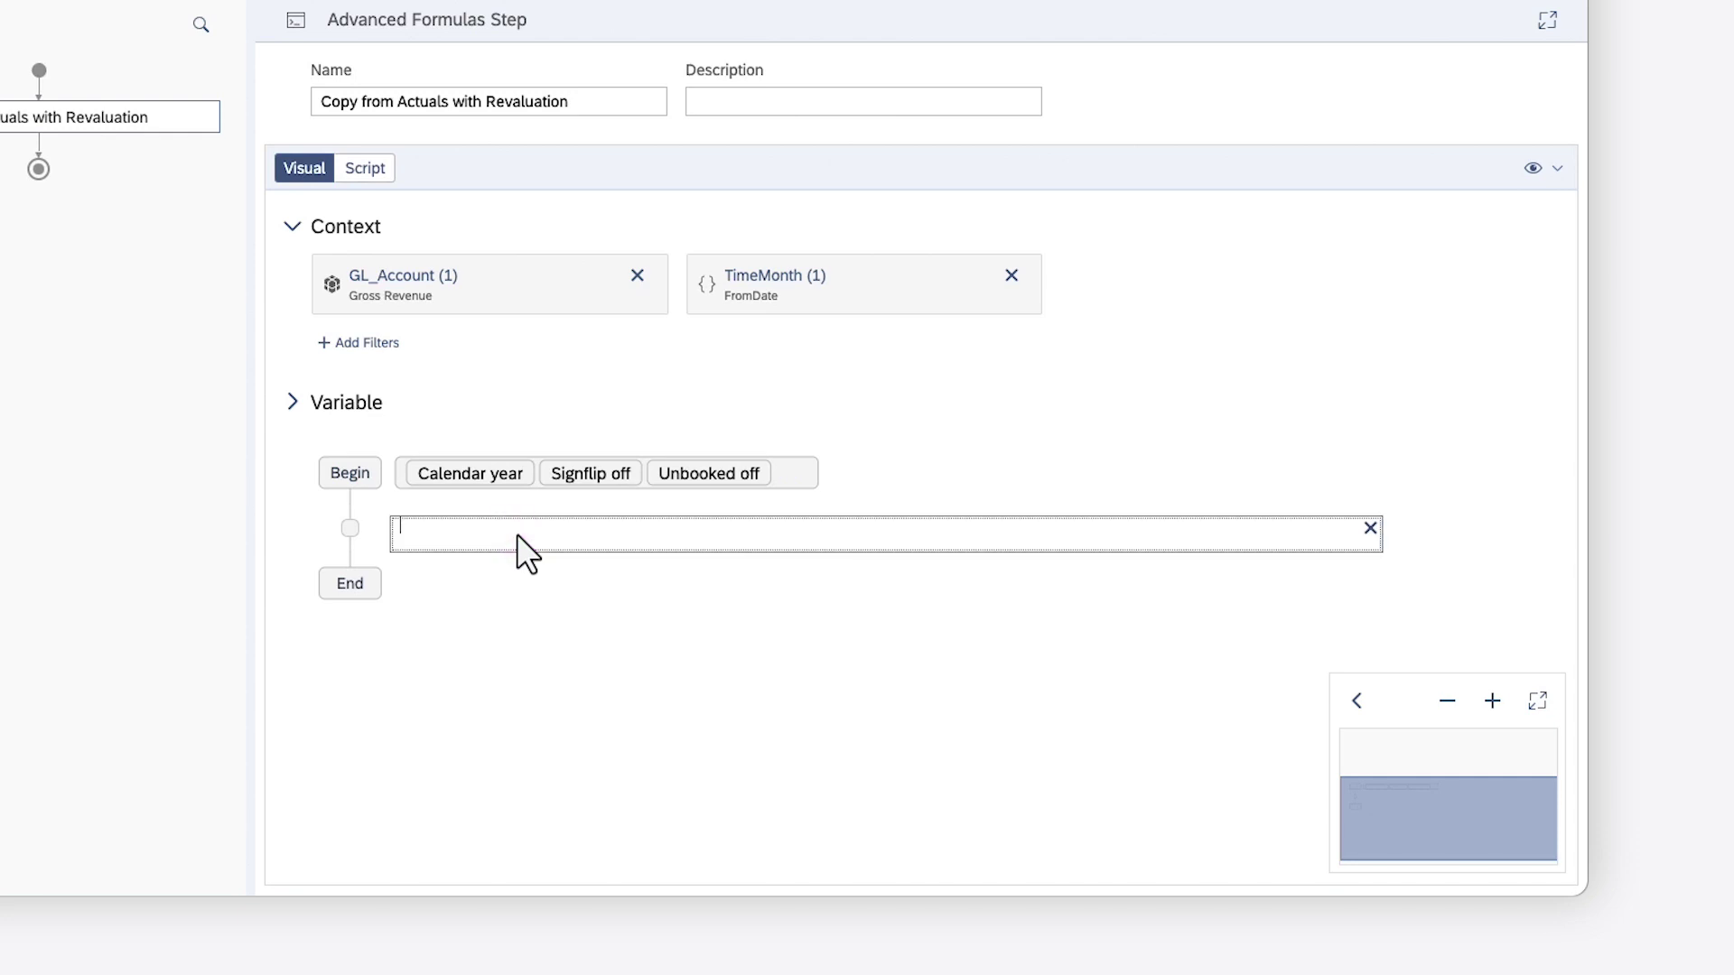
{"action": "left_click", "coordinate": [536, 571]}
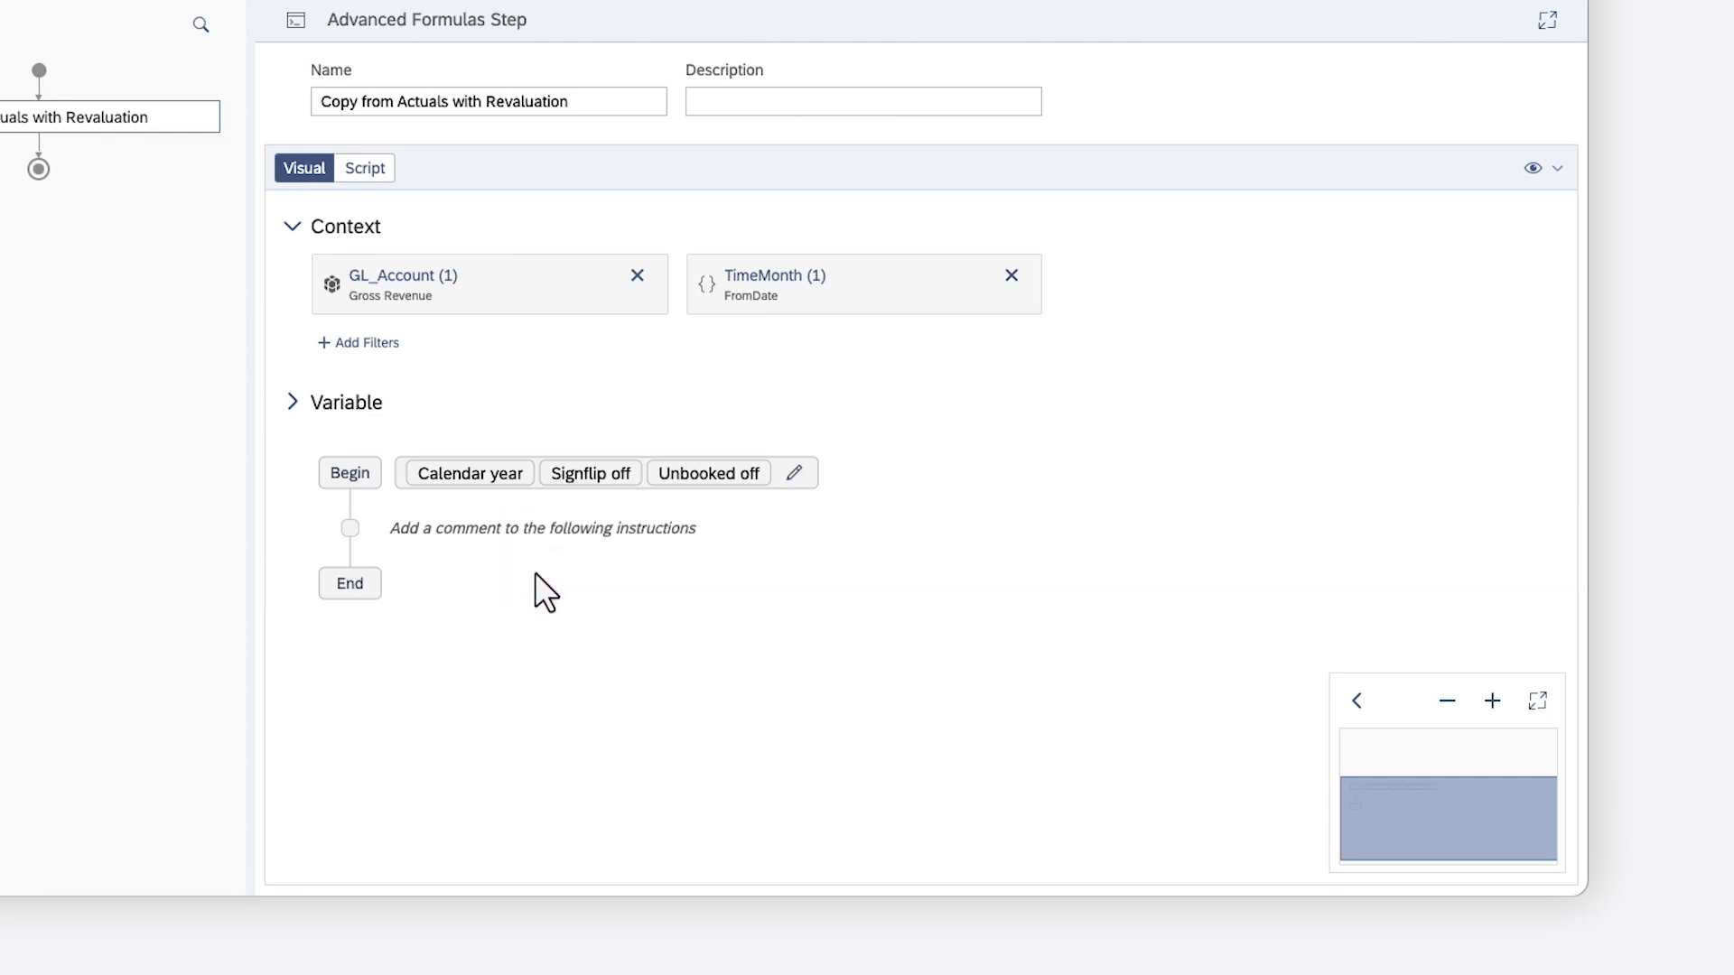
{"action": "mouse_move", "coordinate": [880, 530]}
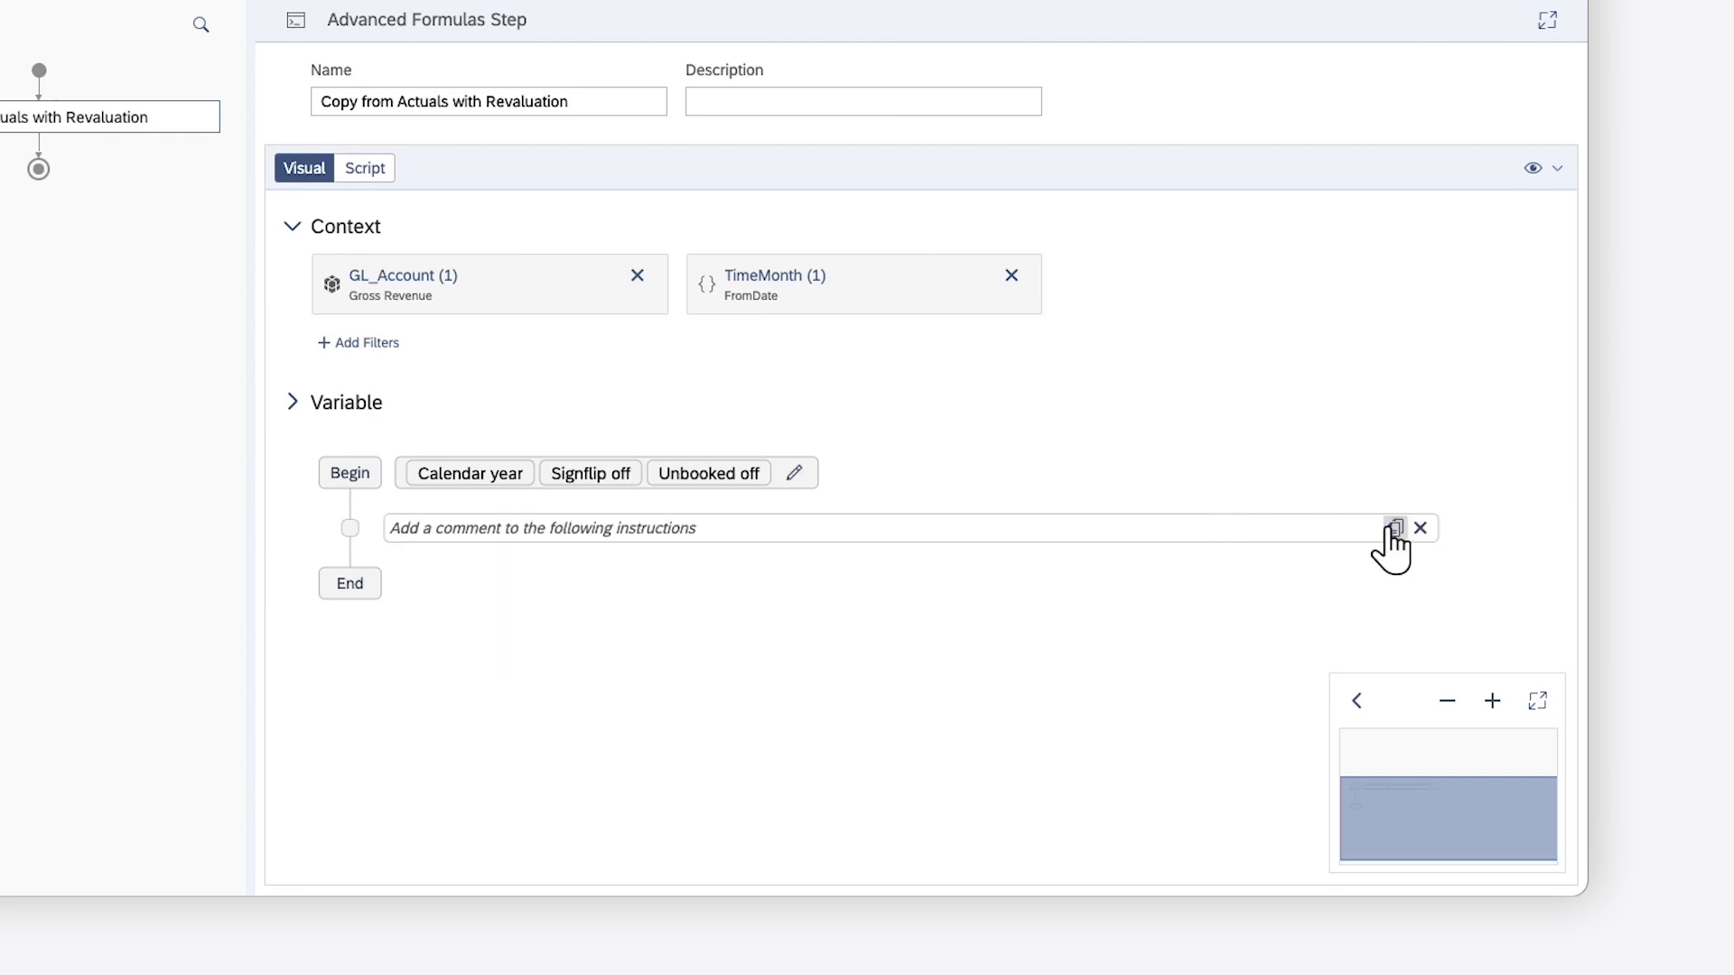
{"action": "left_click", "coordinate": [1419, 527]}
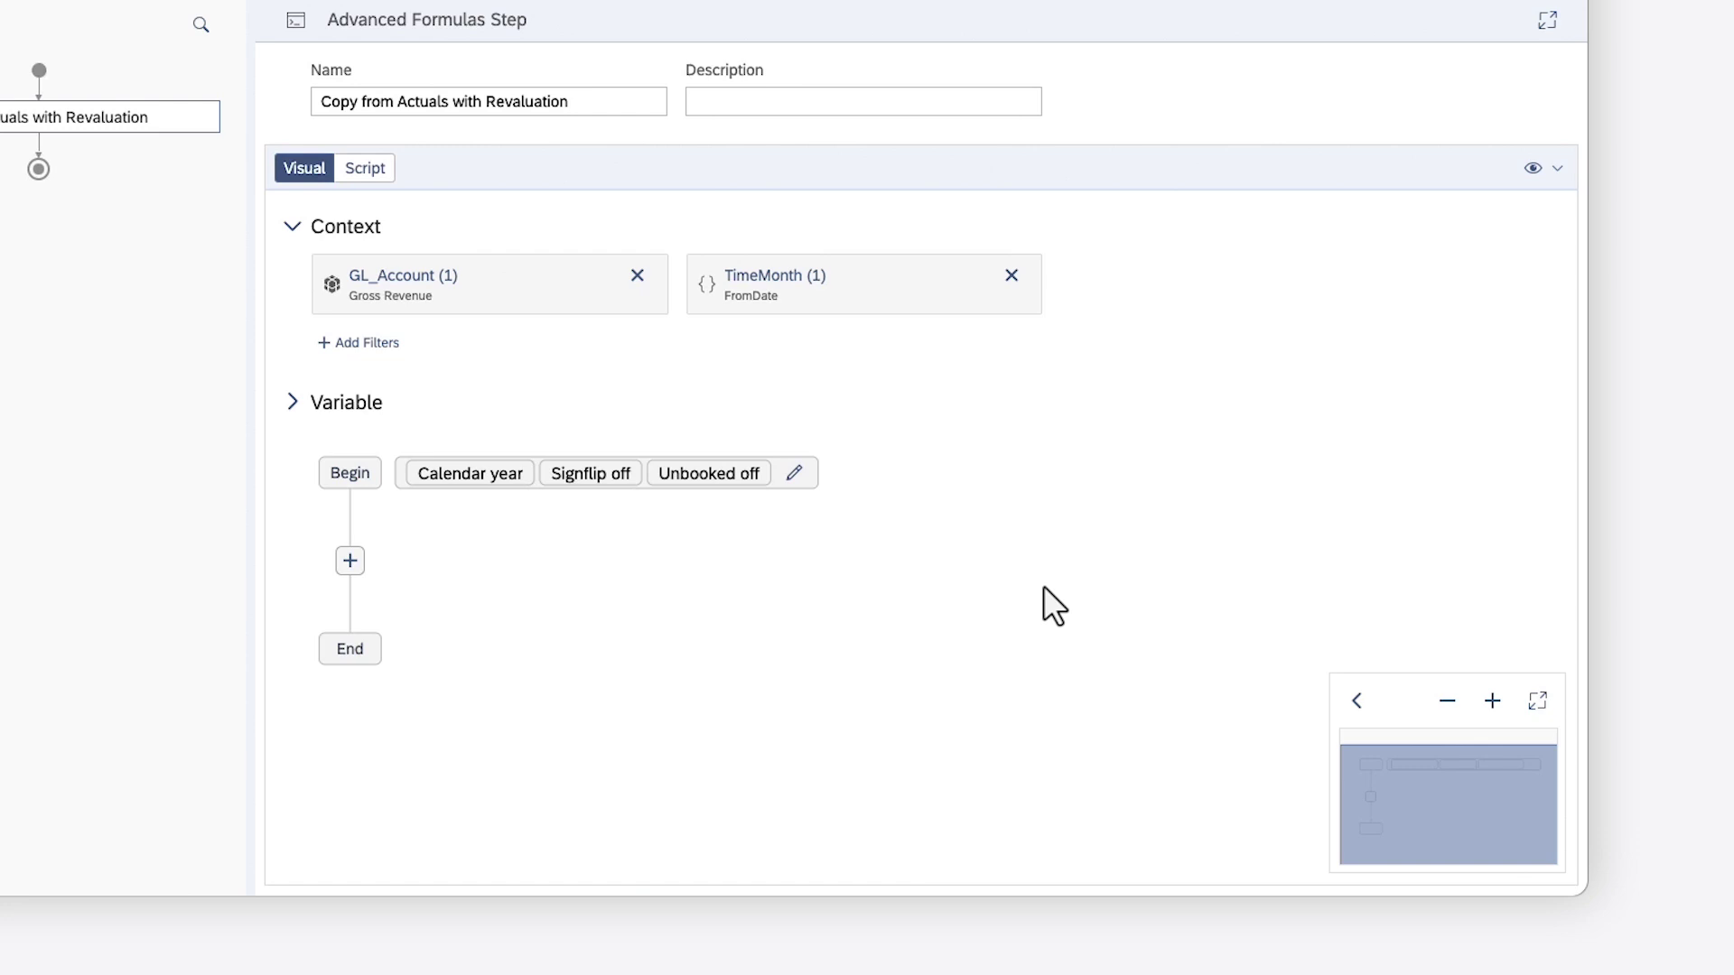
Insert a calculation whose target scope sets TimeMonth to the ToDate parameter.
{"action": "left_click", "coordinate": [349, 561]}
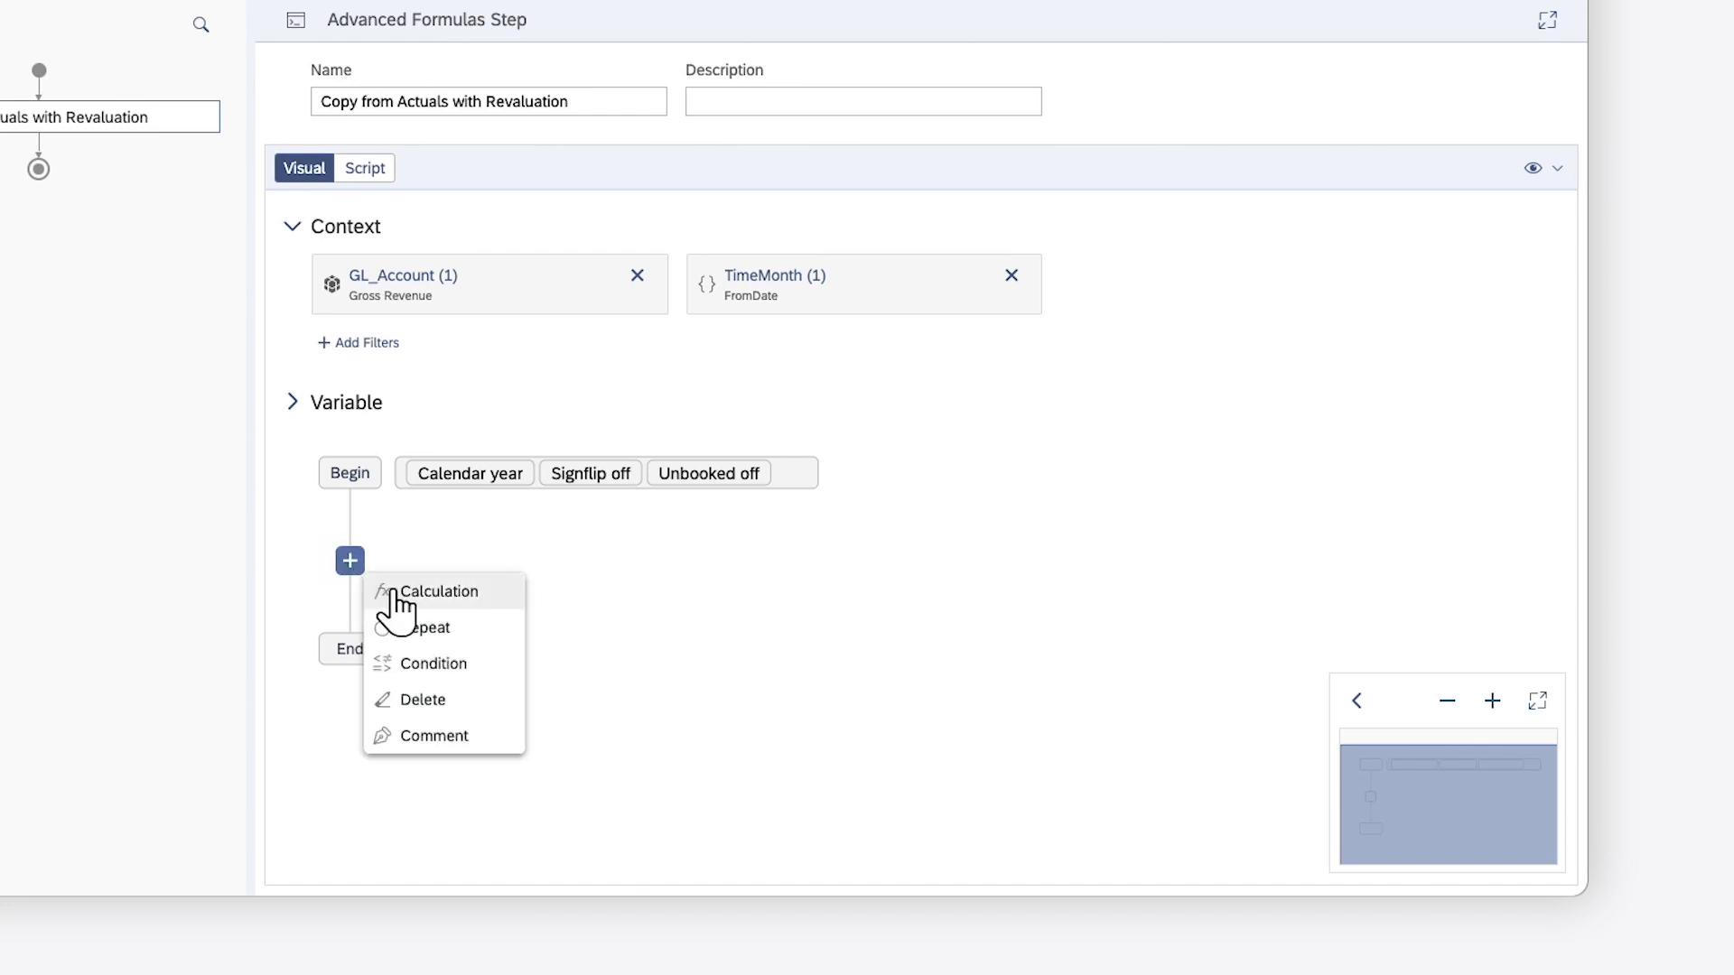
{"action": "left_click", "coordinate": [420, 590]}
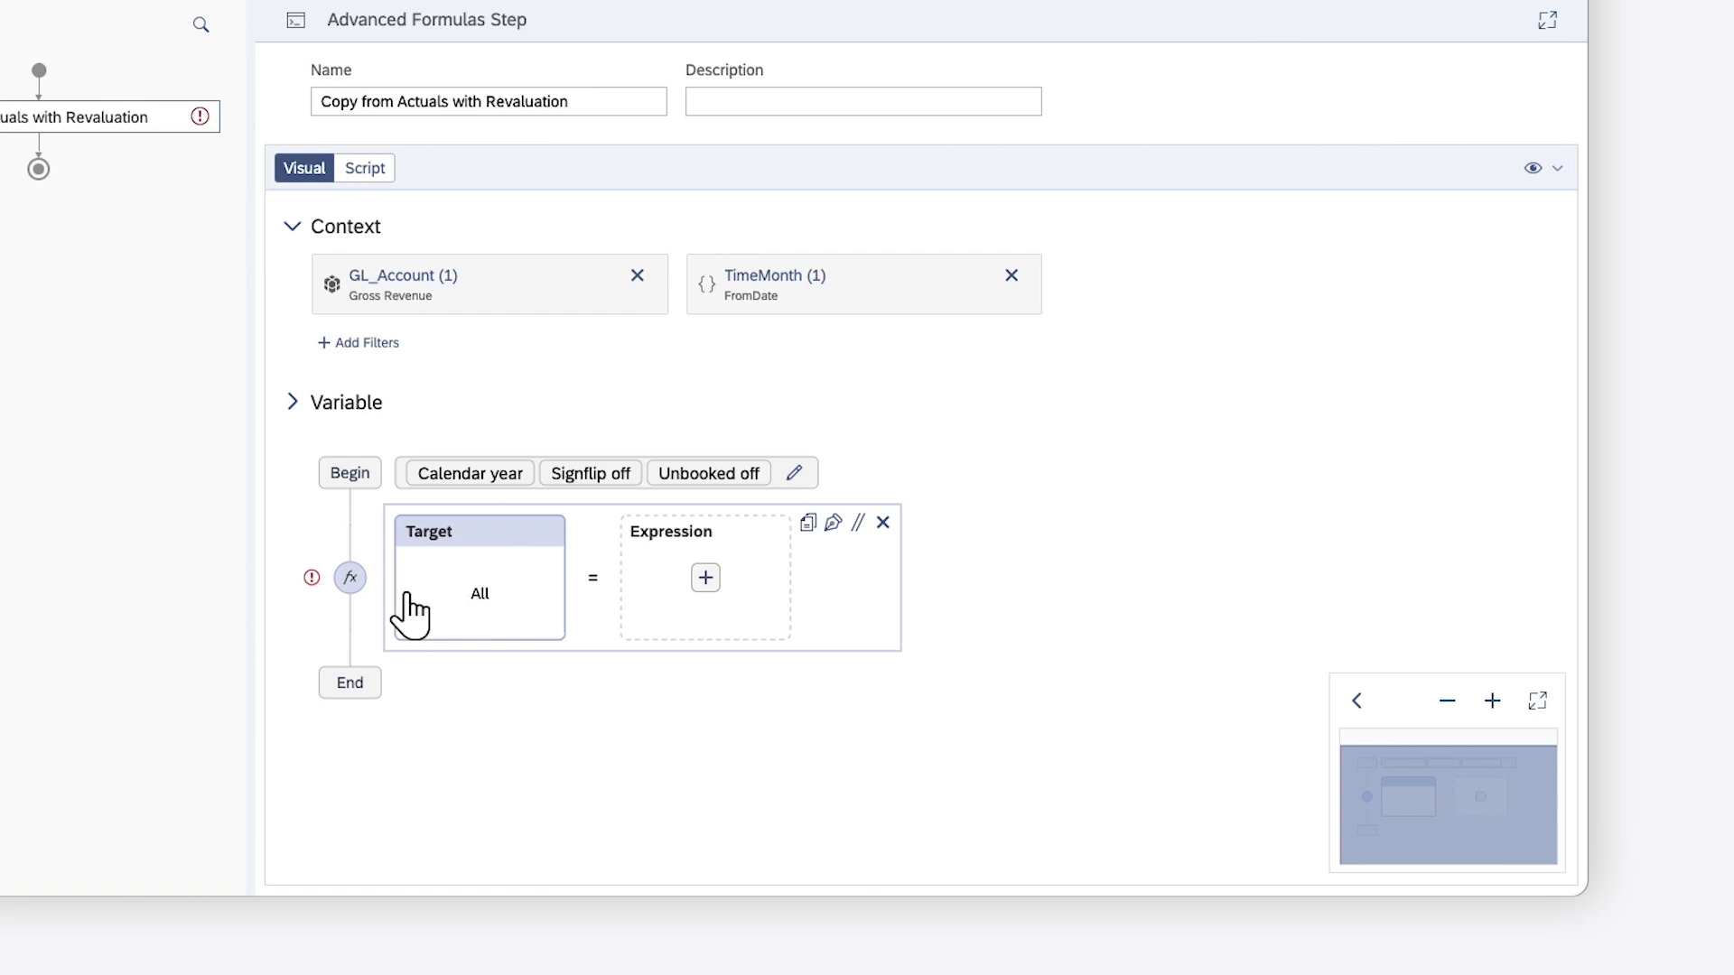
{"action": "left_click", "coordinate": [434, 589]}
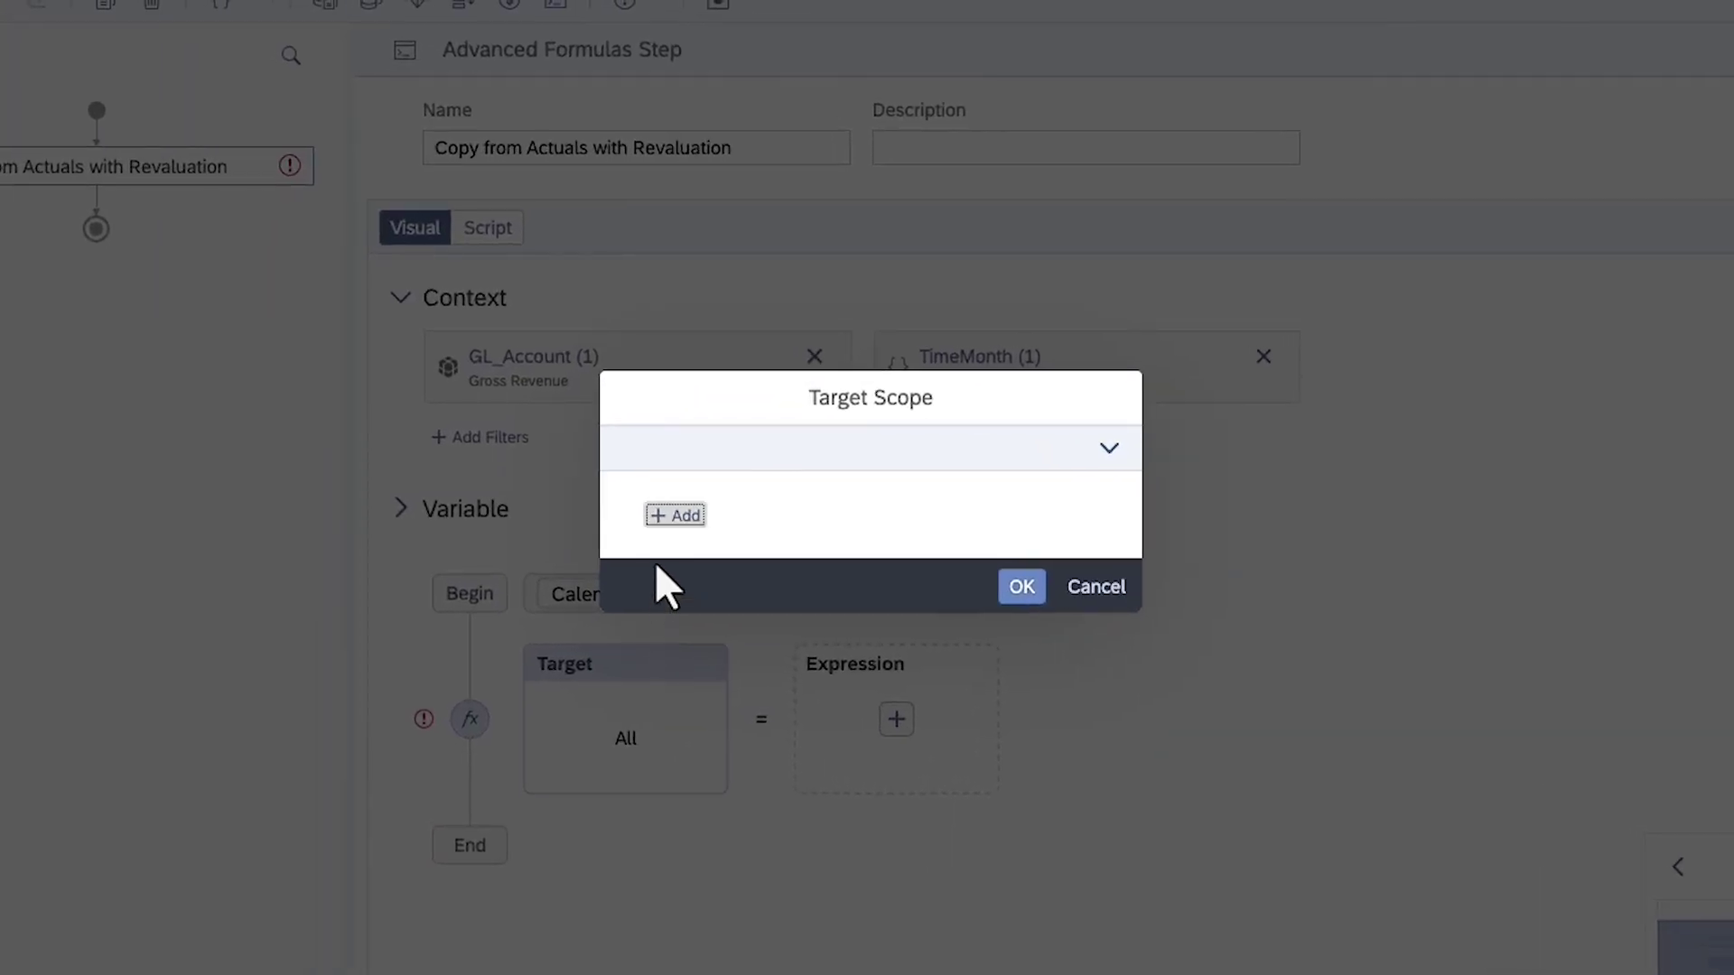
{"action": "left_click", "coordinate": [675, 515]}
{"action": "left_click", "coordinate": [739, 725]}
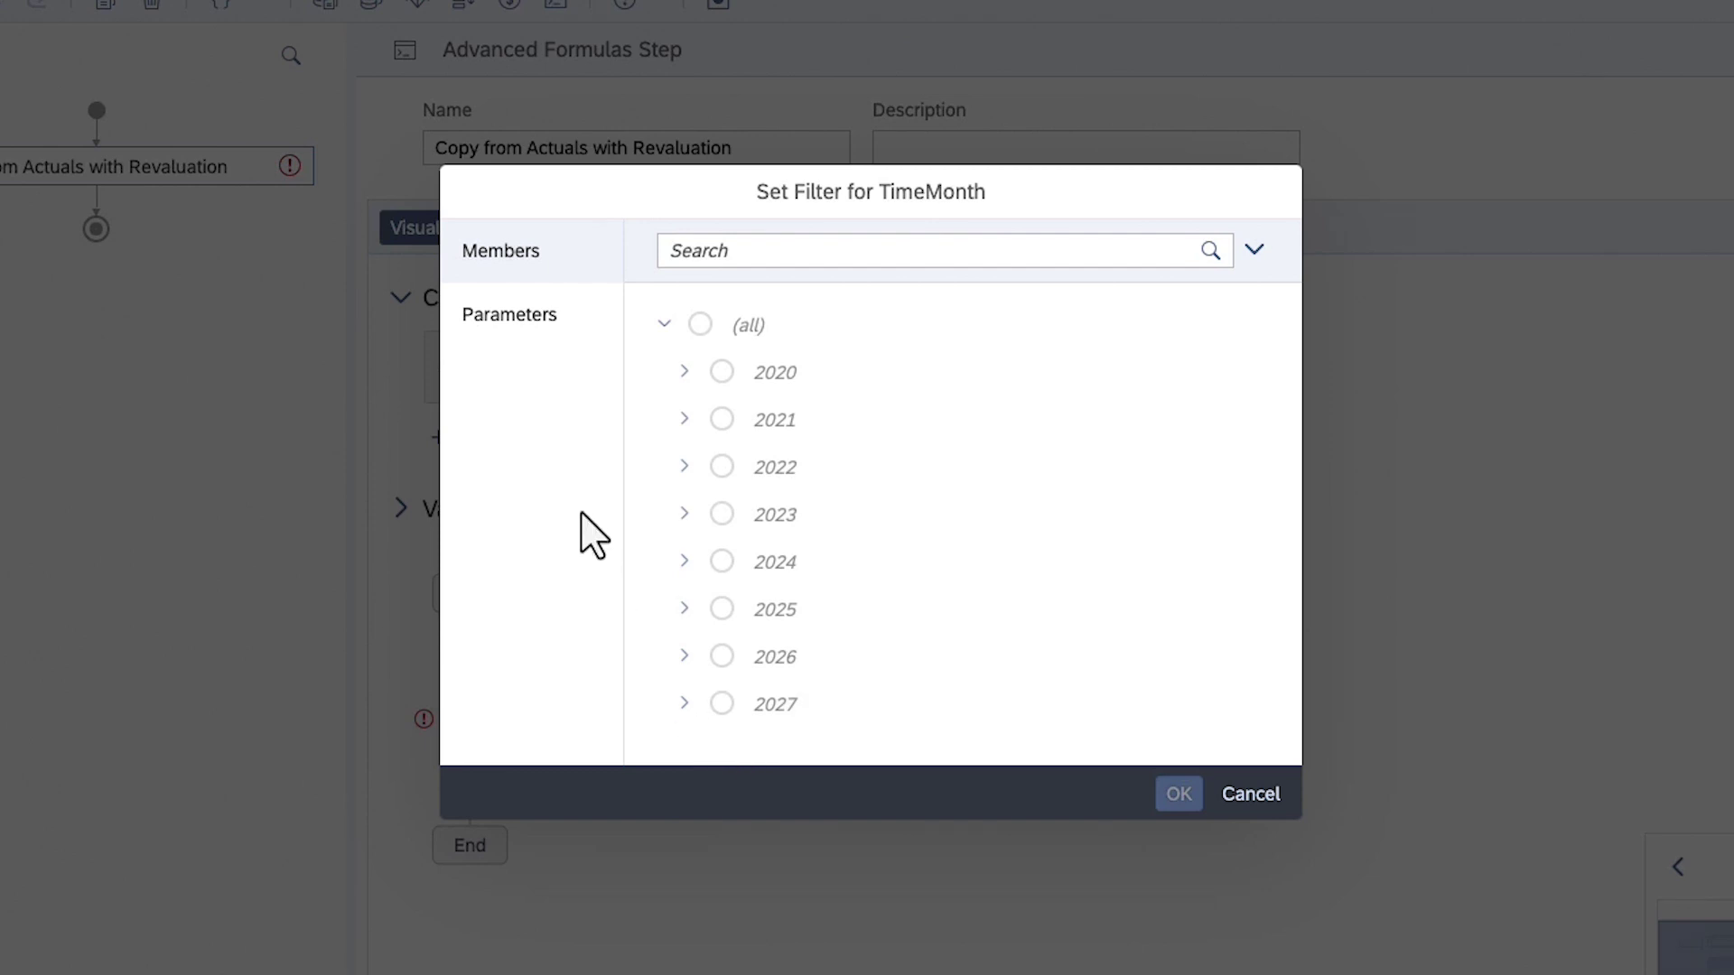
{"action": "left_click", "coordinate": [511, 314]}
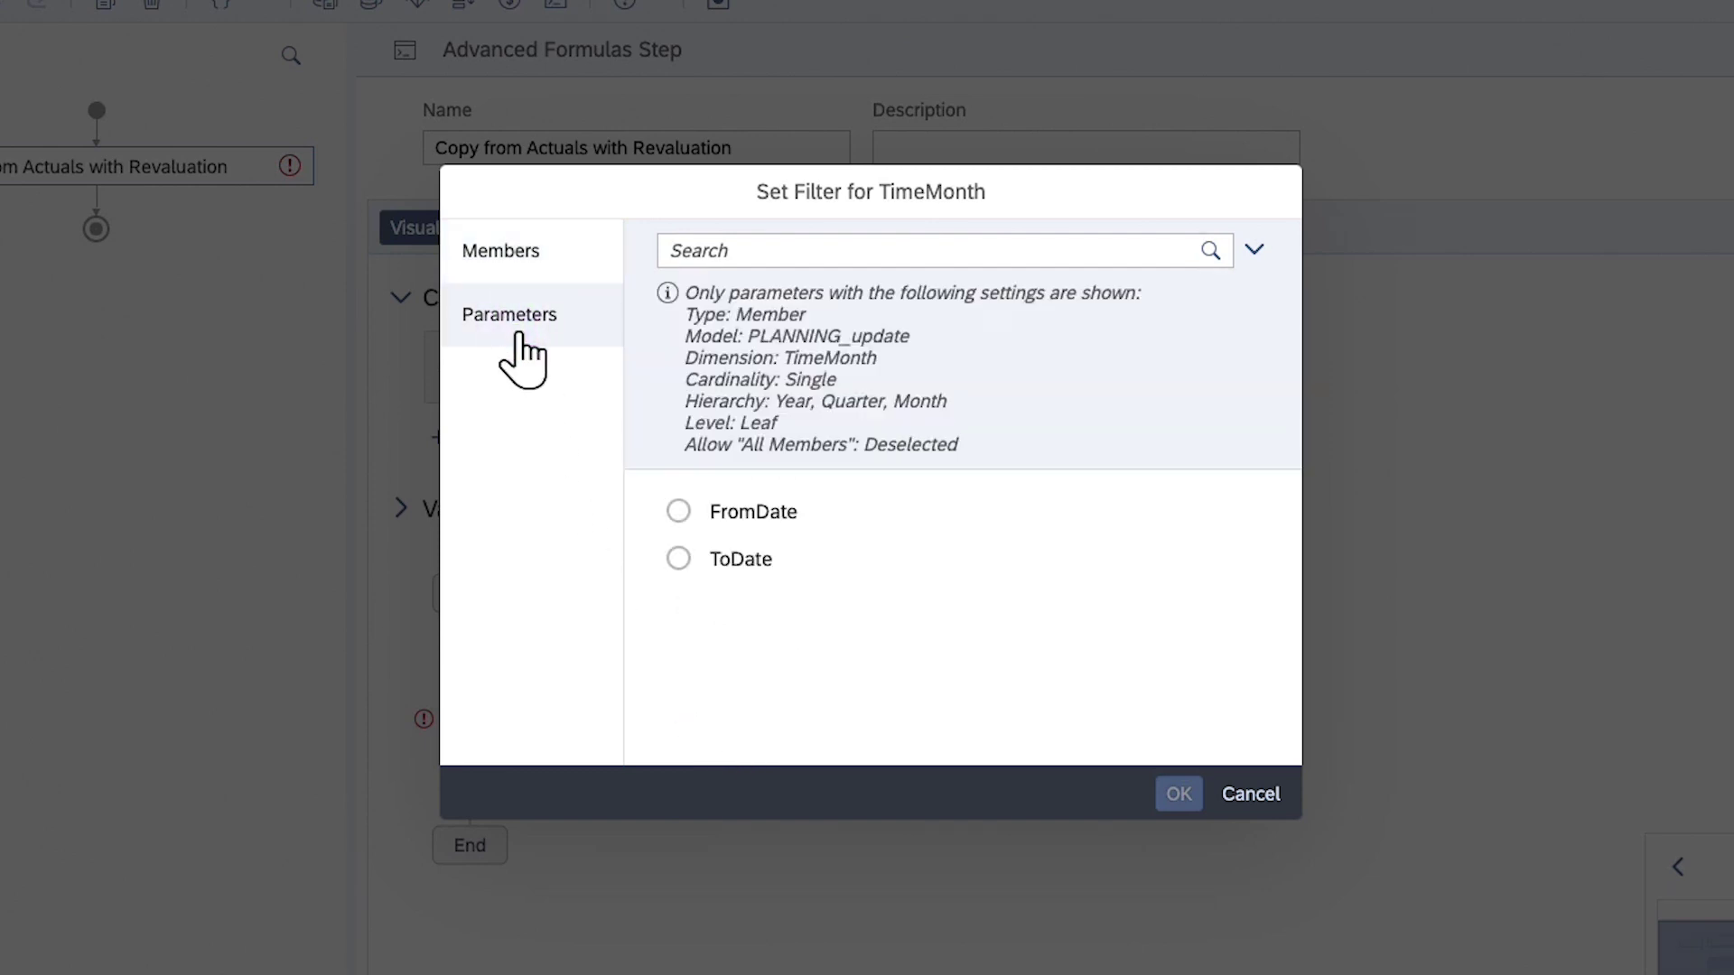
{"action": "left_click", "coordinate": [678, 559]}
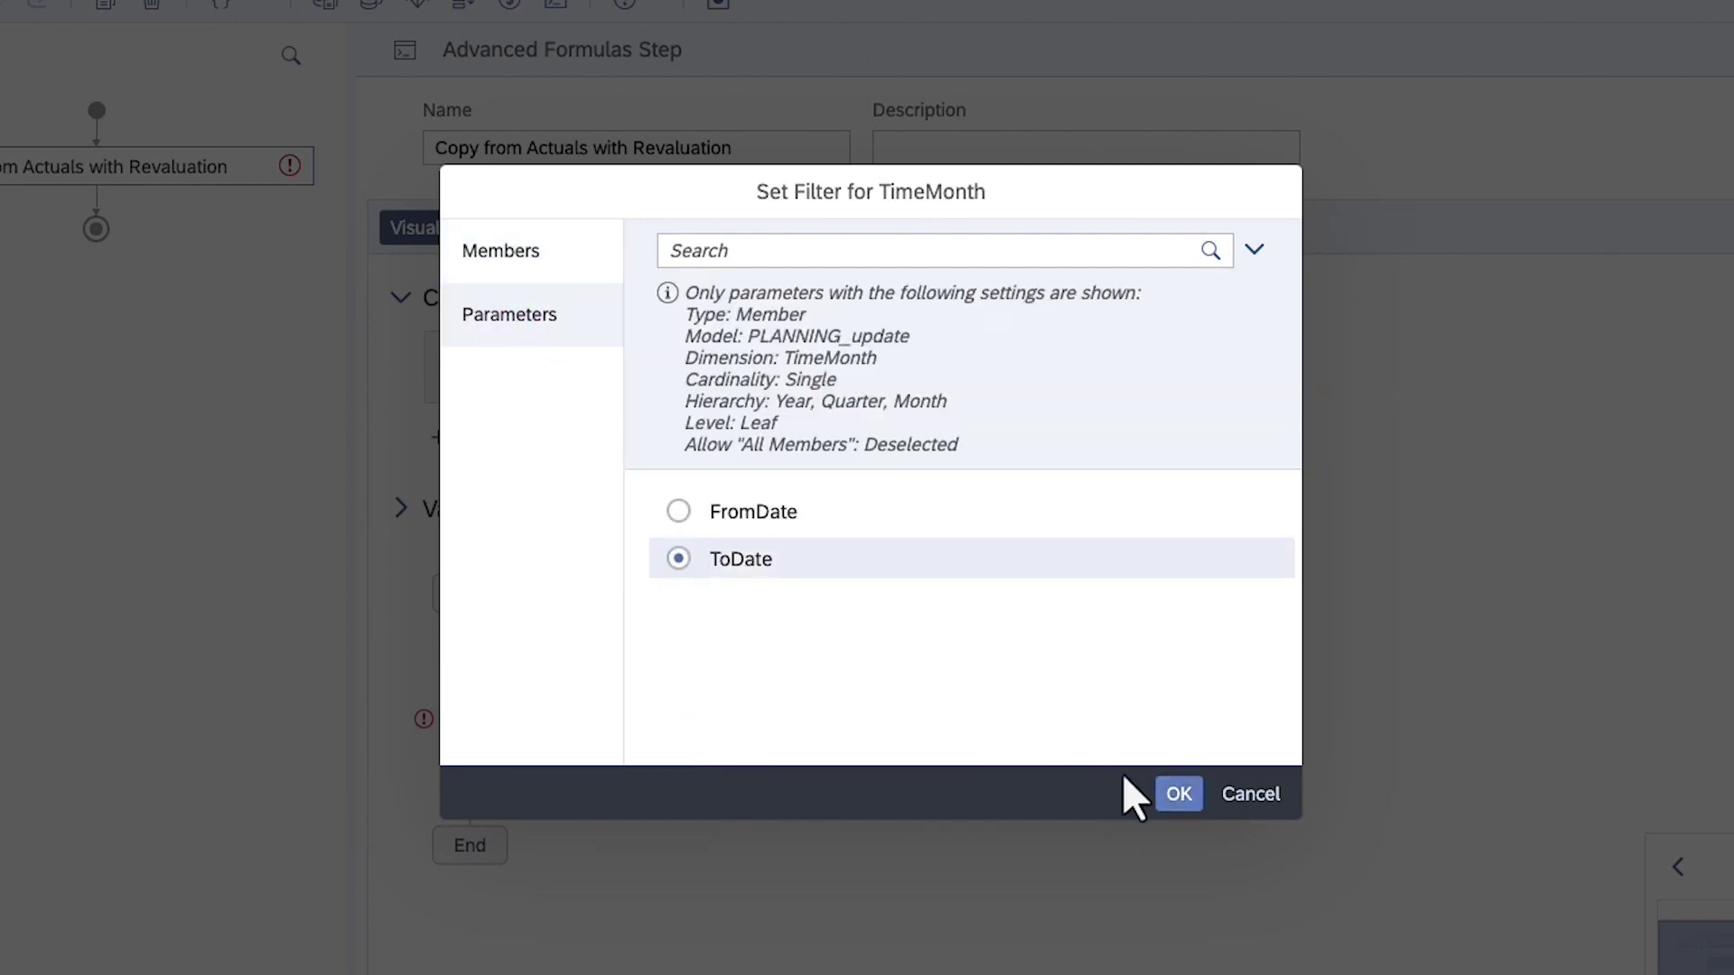
{"action": "left_click", "coordinate": [1179, 794]}
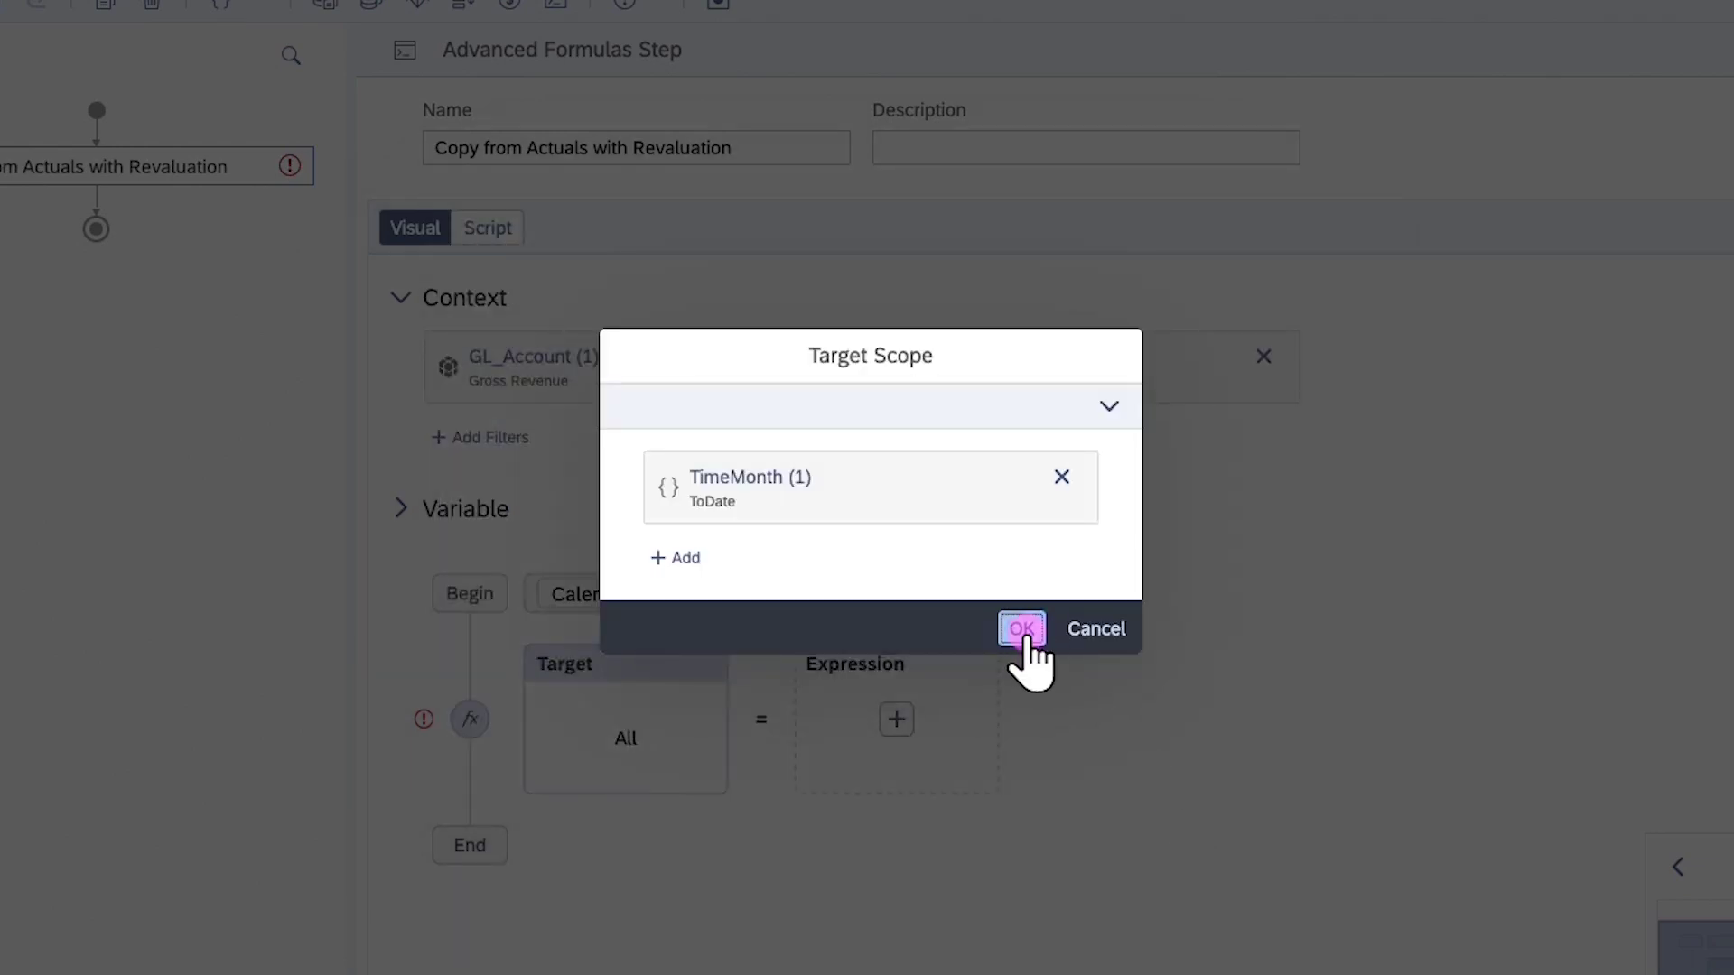
{"action": "left_click", "coordinate": [1022, 629]}
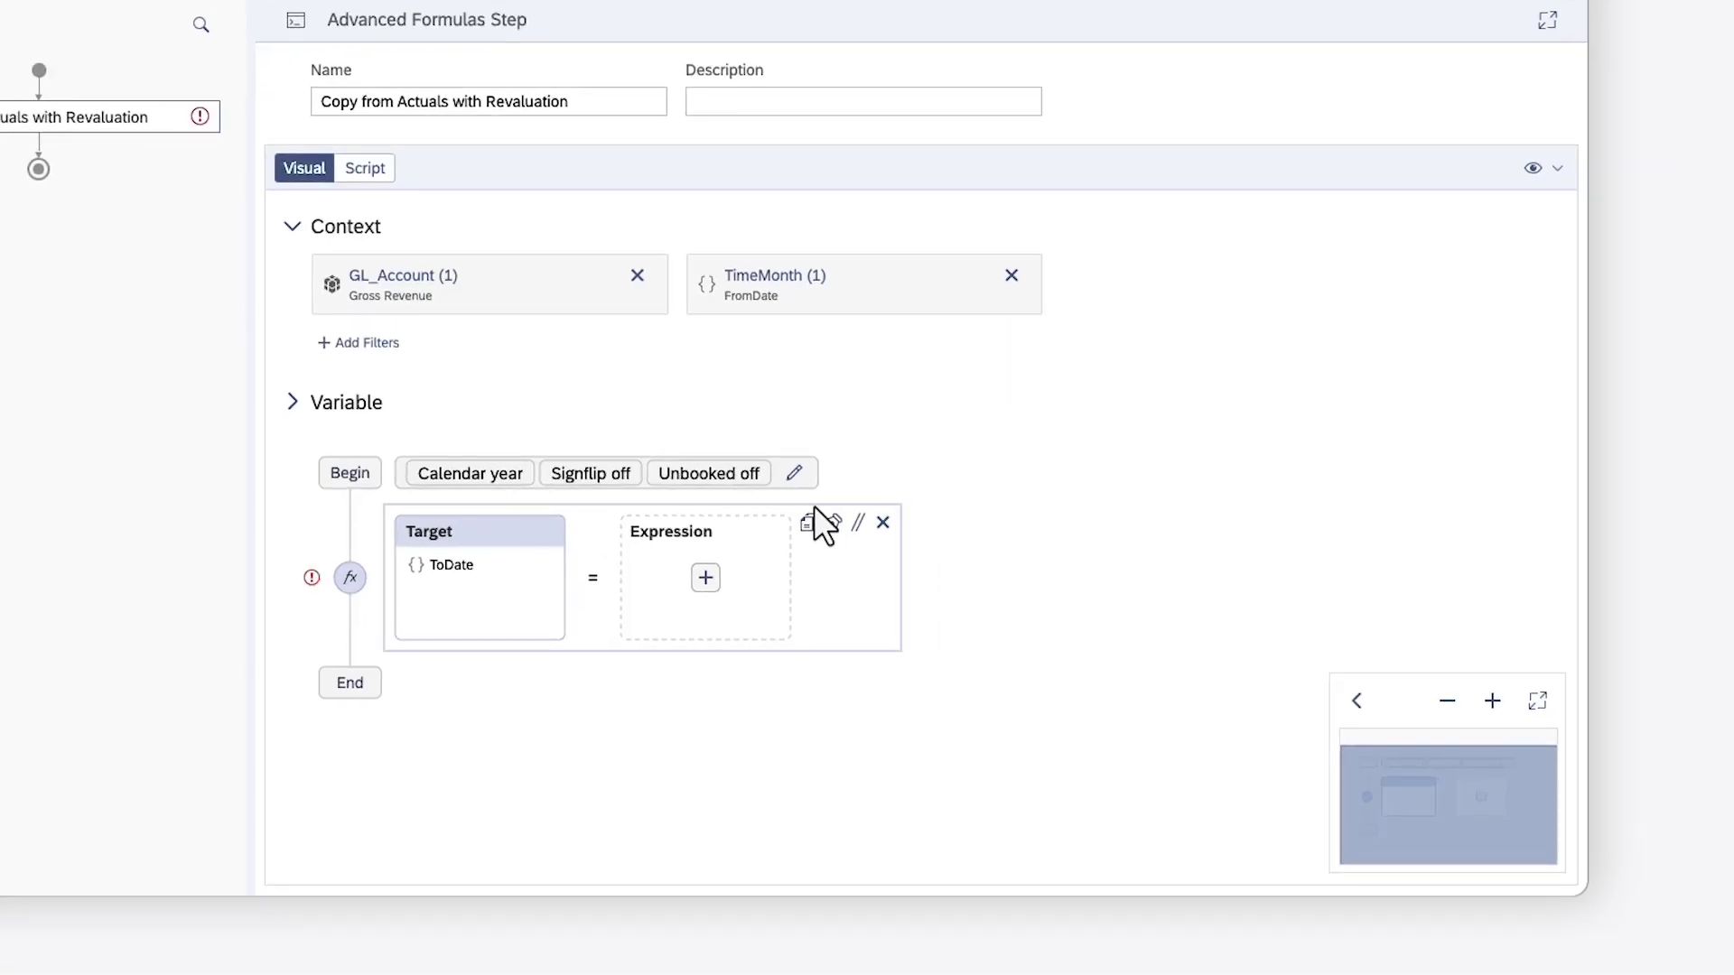
Make the calculation's expression a source scope filtered to Version public.Actual.
{"action": "left_click", "coordinate": [705, 579]}
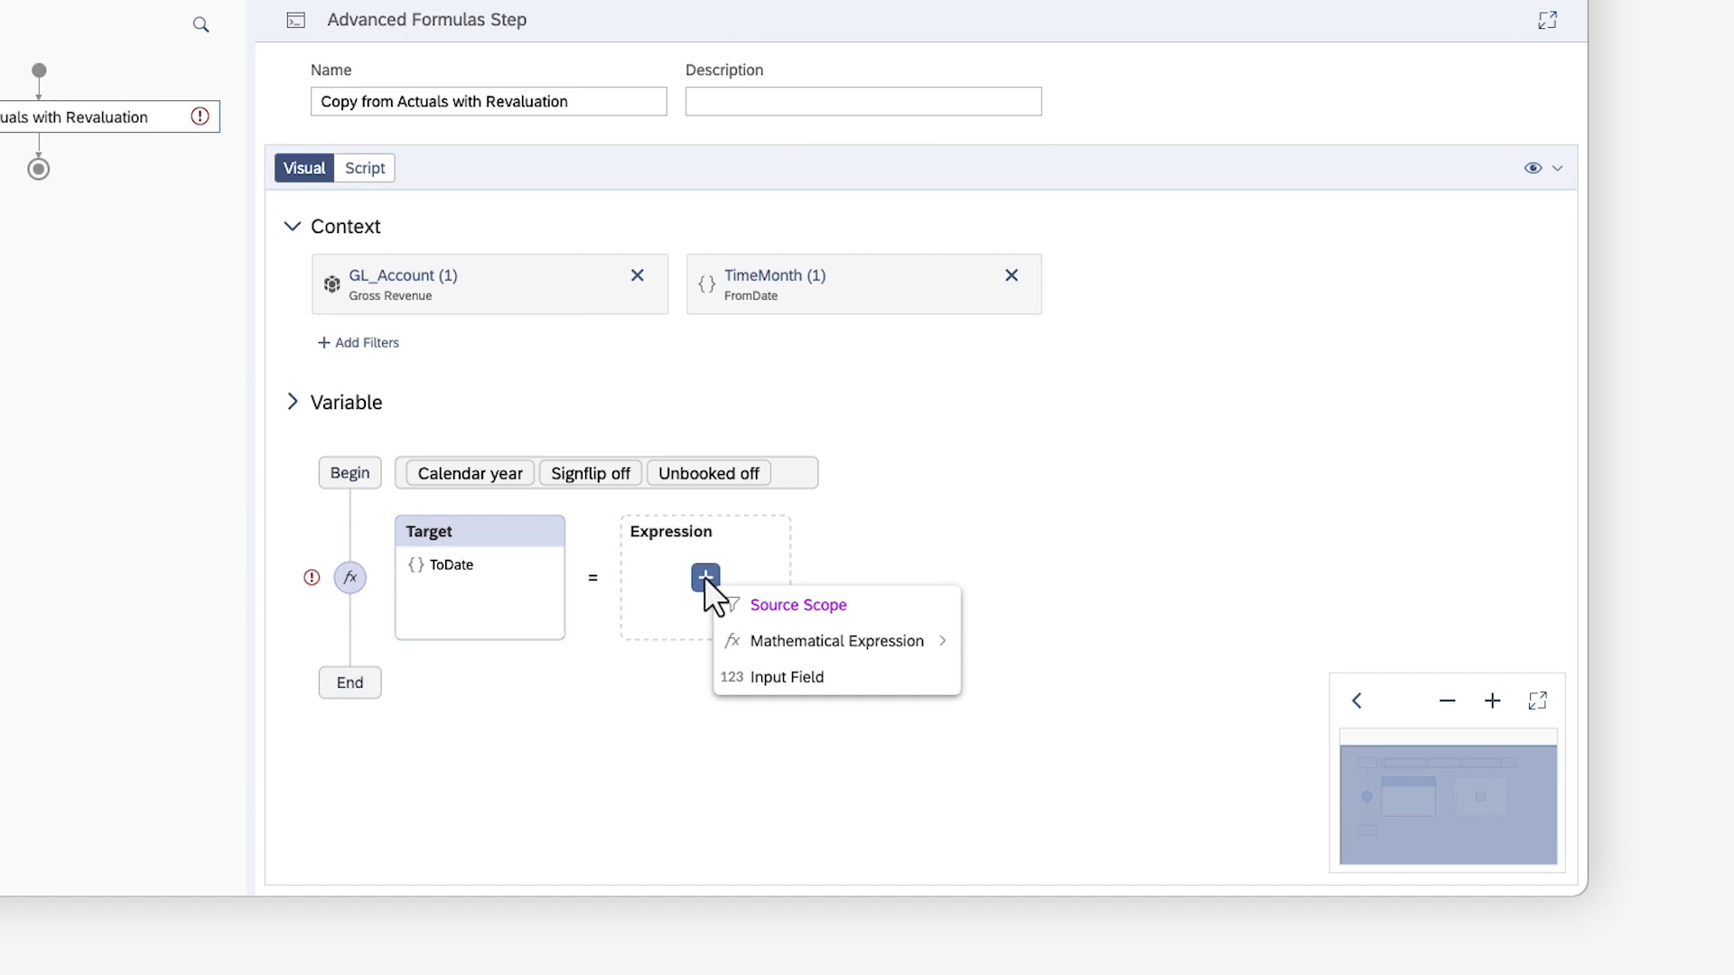
{"action": "key", "text": "Down"}
{"action": "key", "text": "Down"}
{"action": "left_click", "coordinate": [785, 604]}
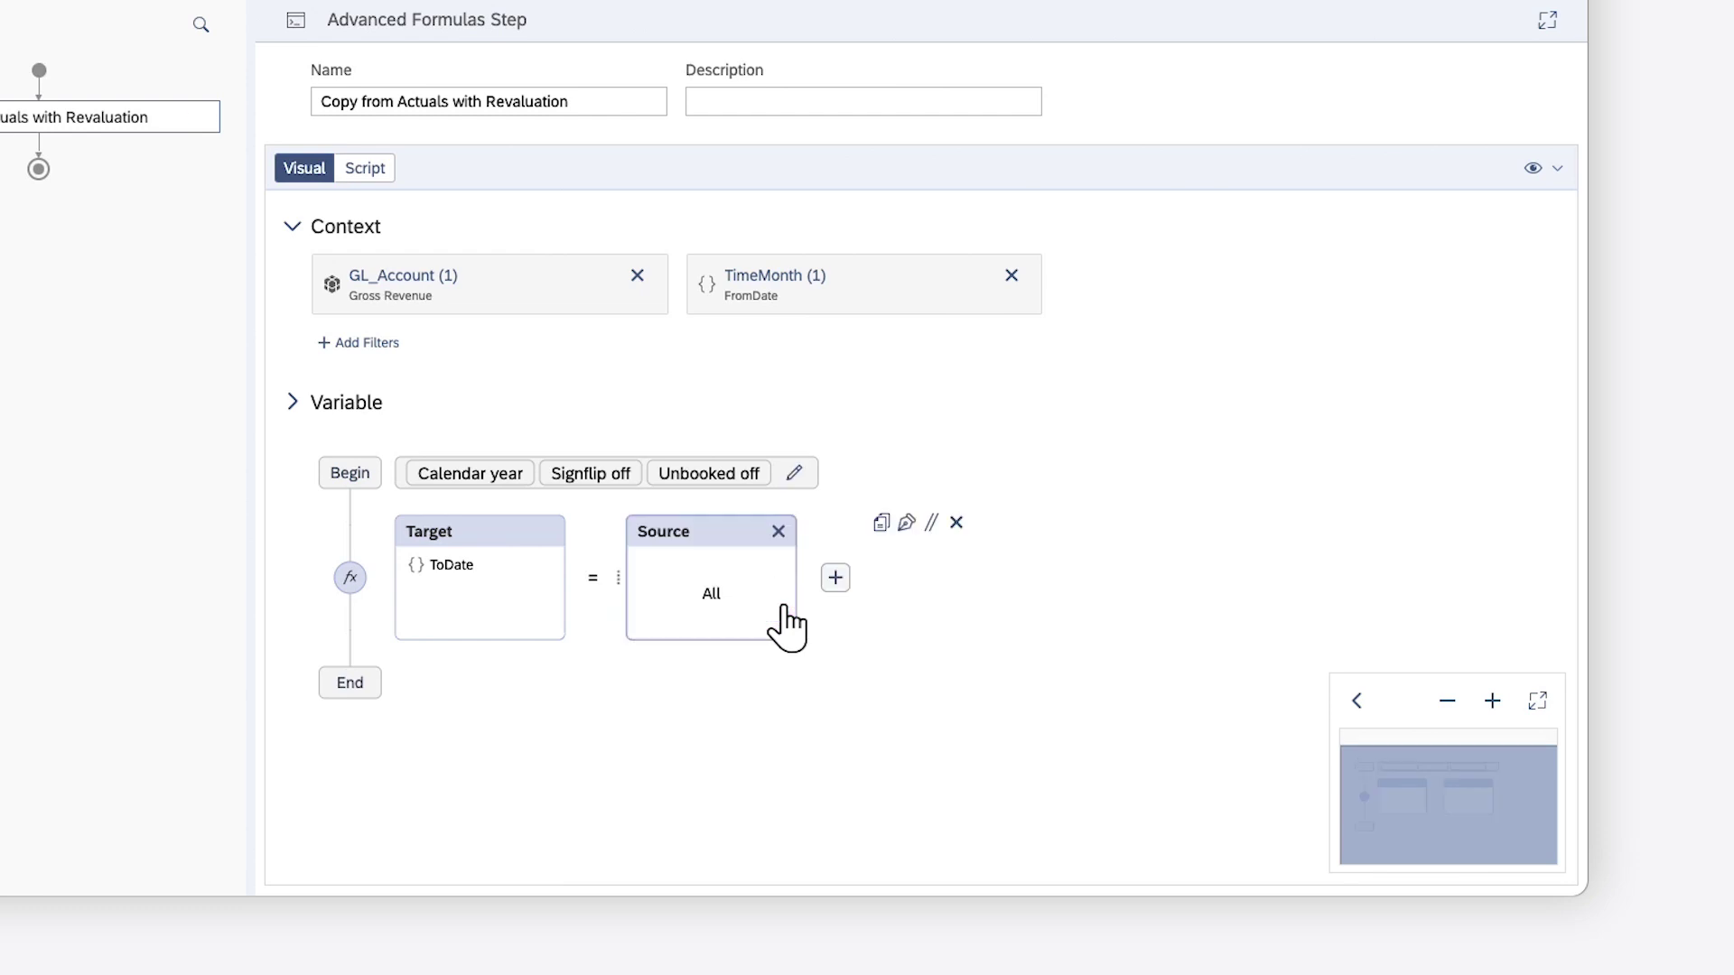
{"action": "left_click", "coordinate": [714, 599]}
{"action": "left_click", "coordinate": [599, 494]}
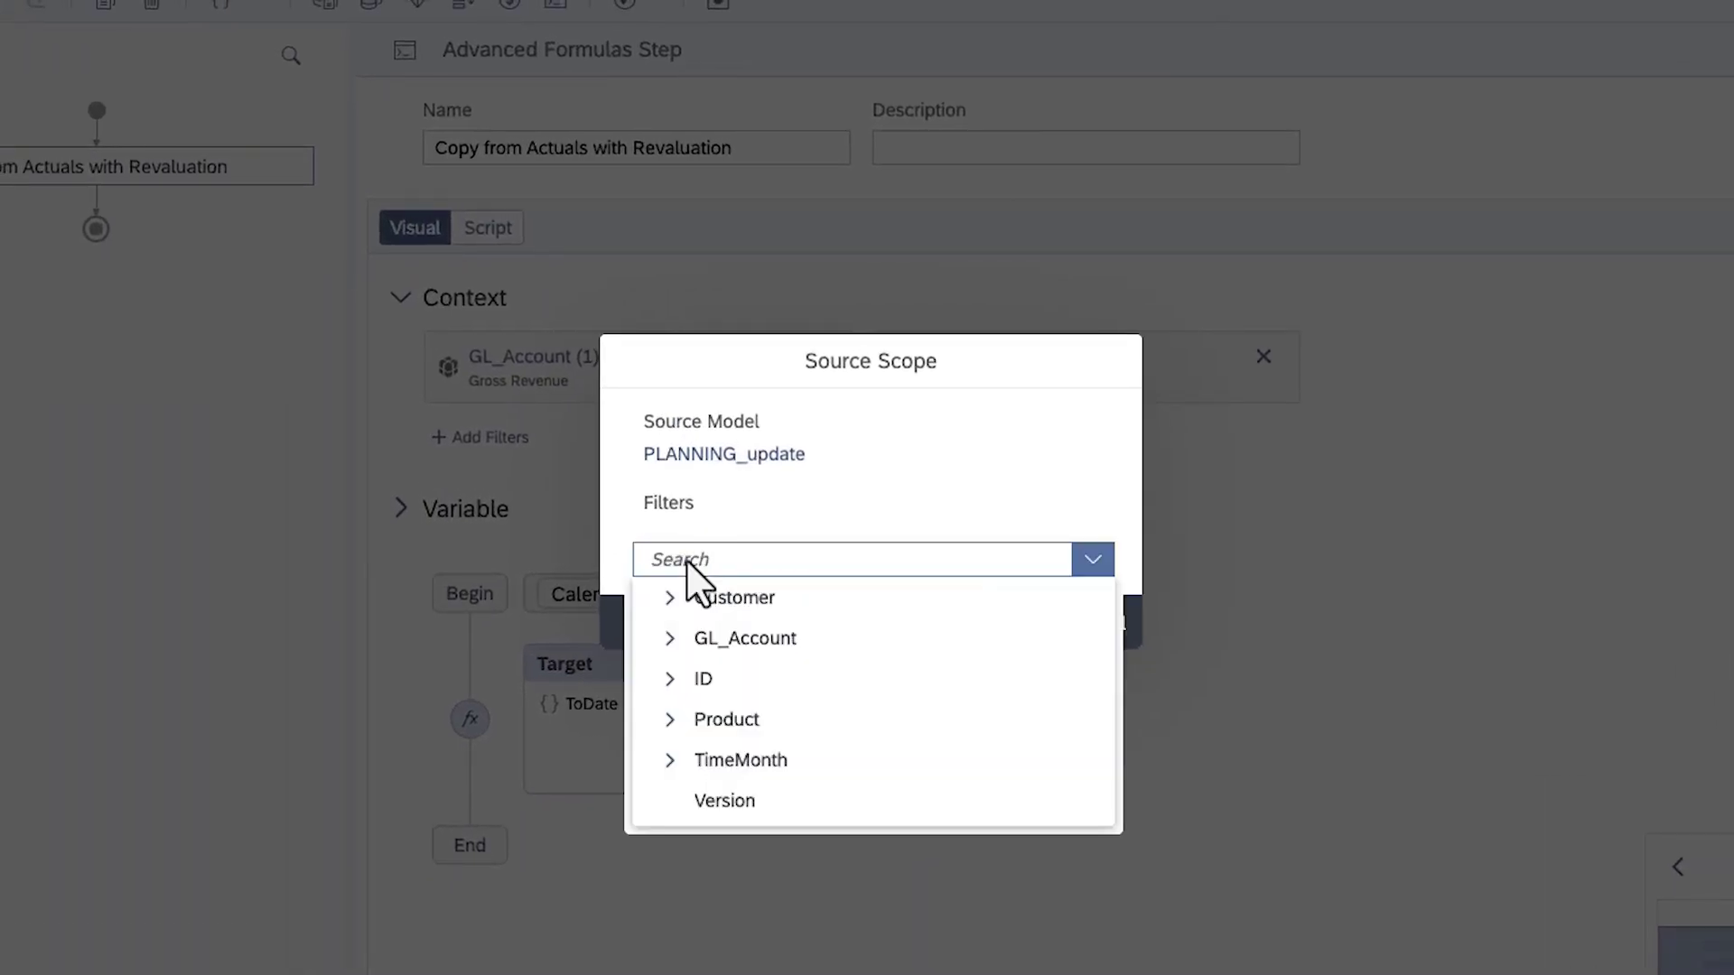
{"action": "left_click", "coordinate": [725, 801]}
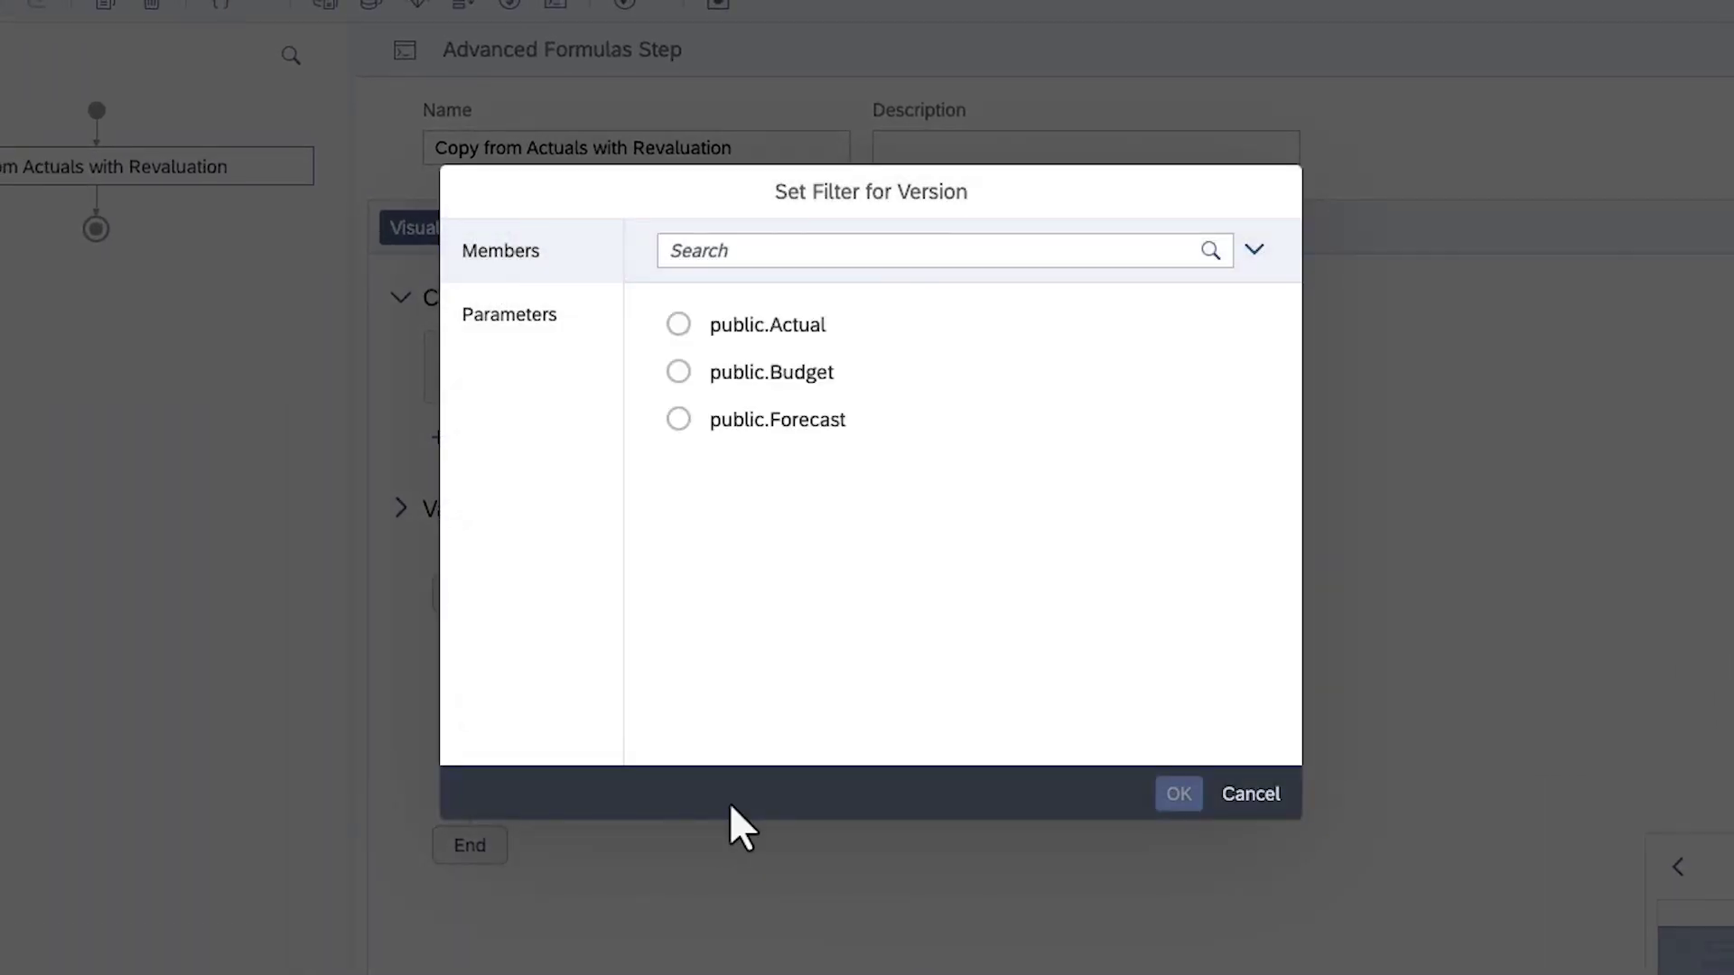
{"action": "left_click", "coordinate": [677, 326]}
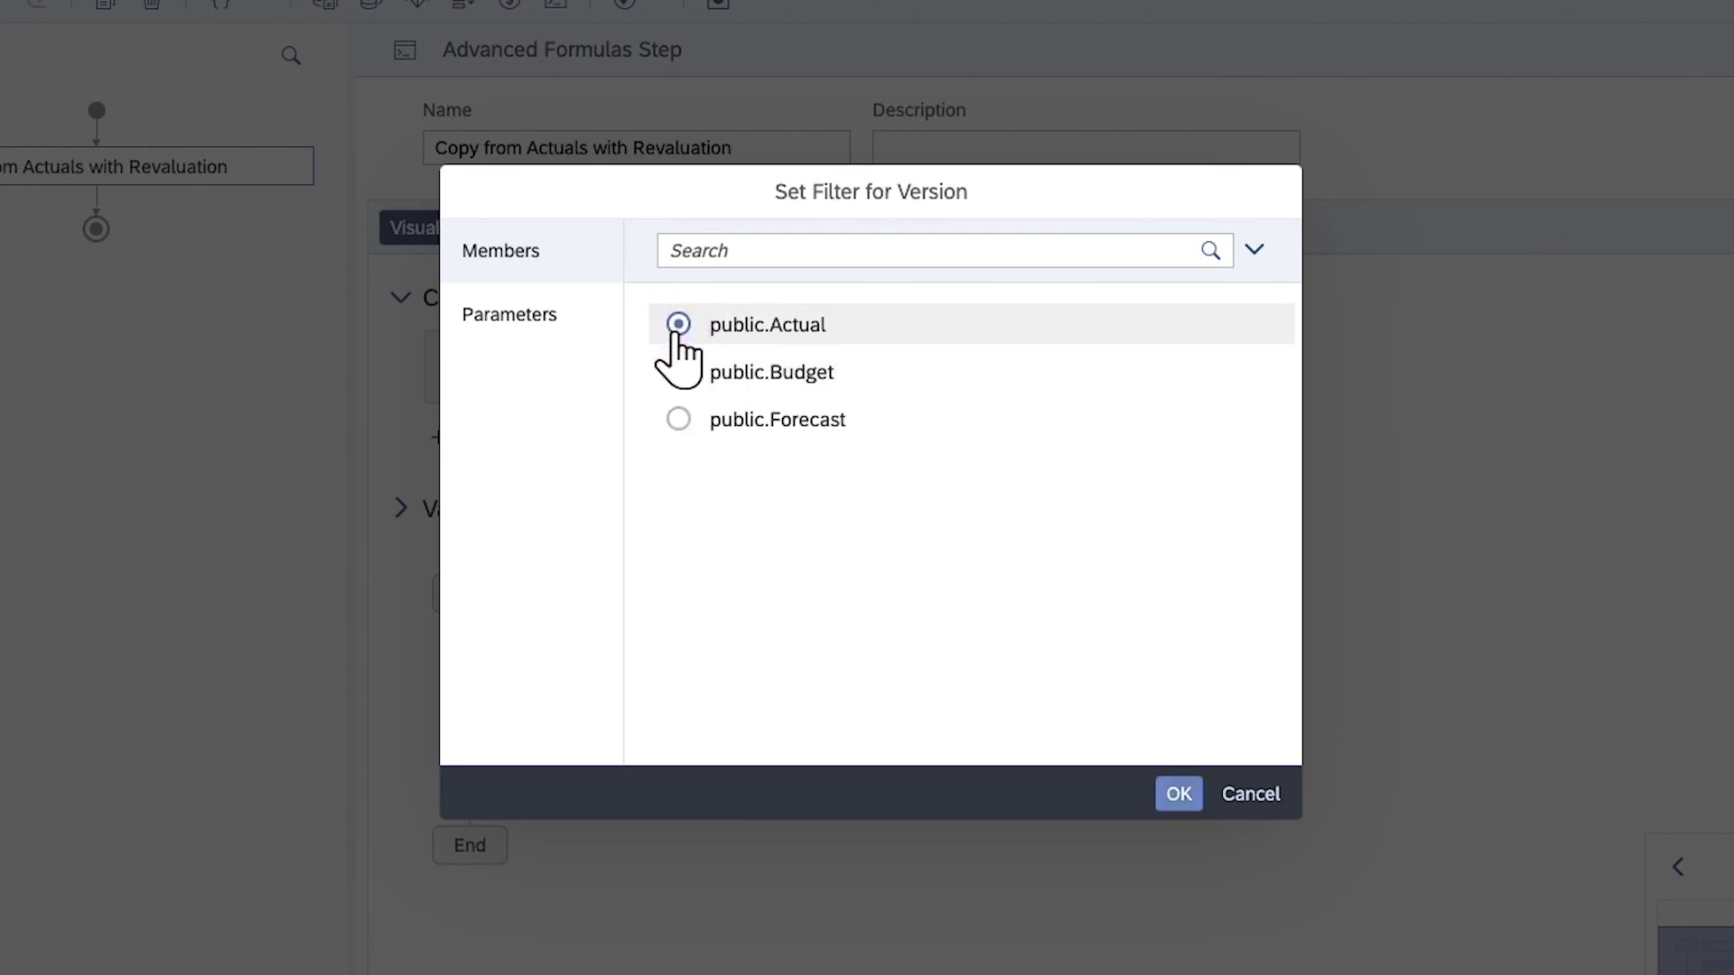
{"action": "left_click", "coordinate": [1179, 794]}
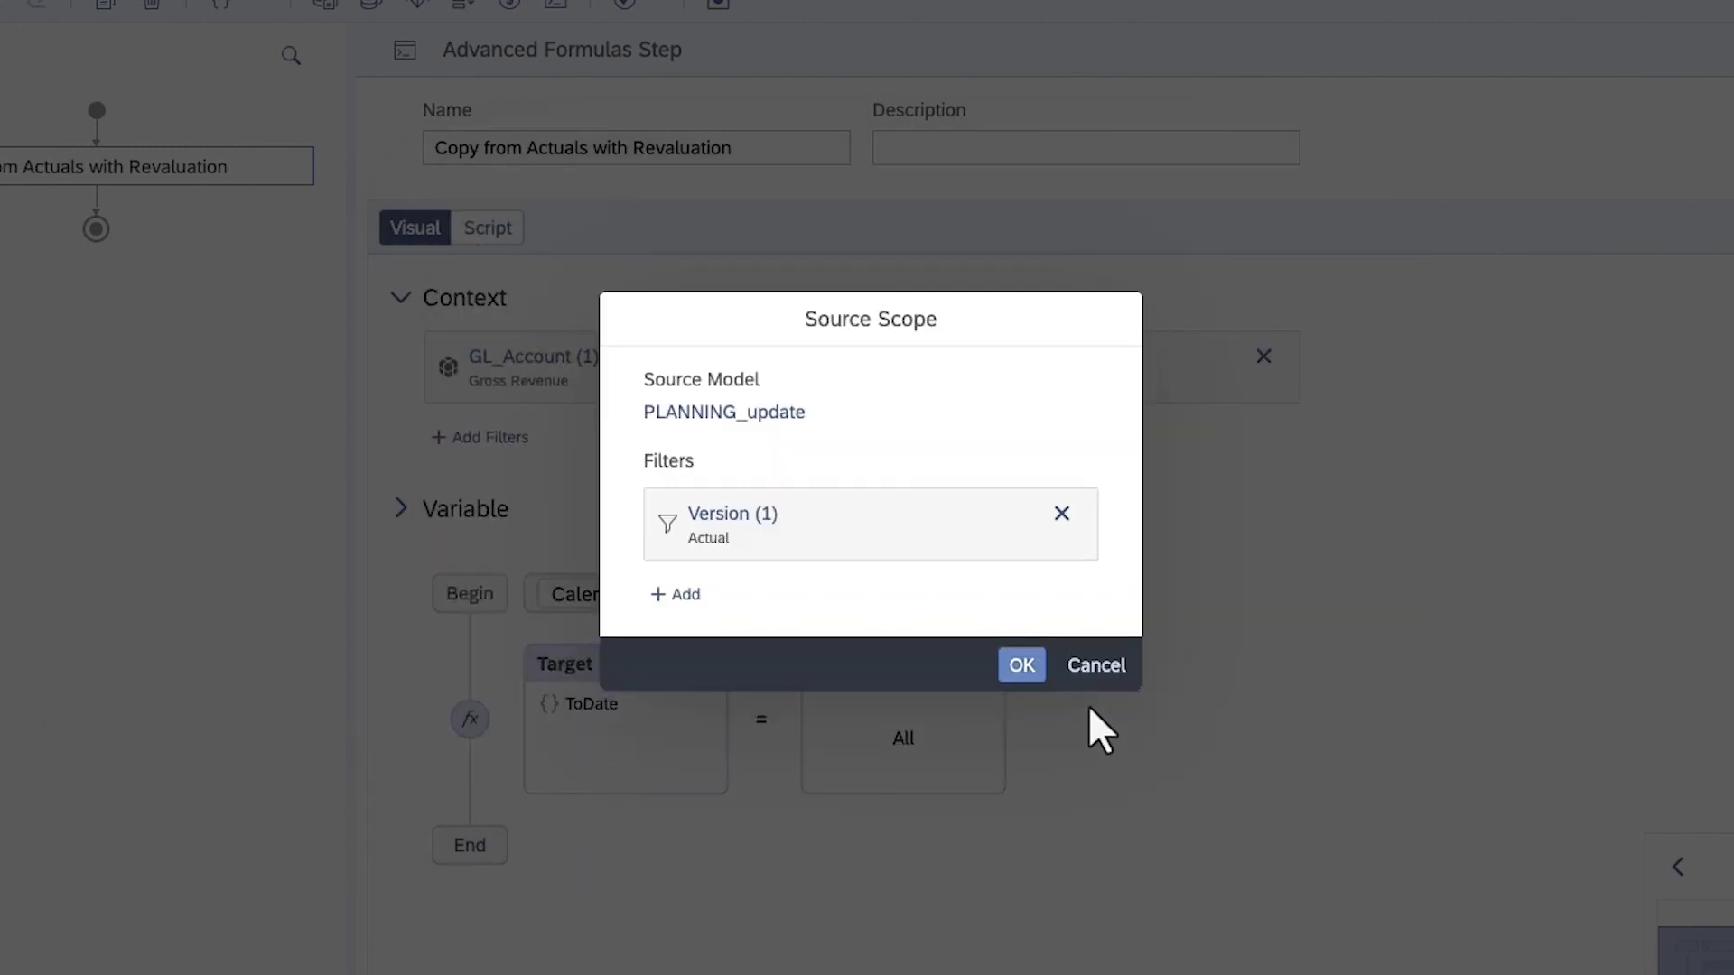
{"action": "left_click", "coordinate": [1022, 666]}
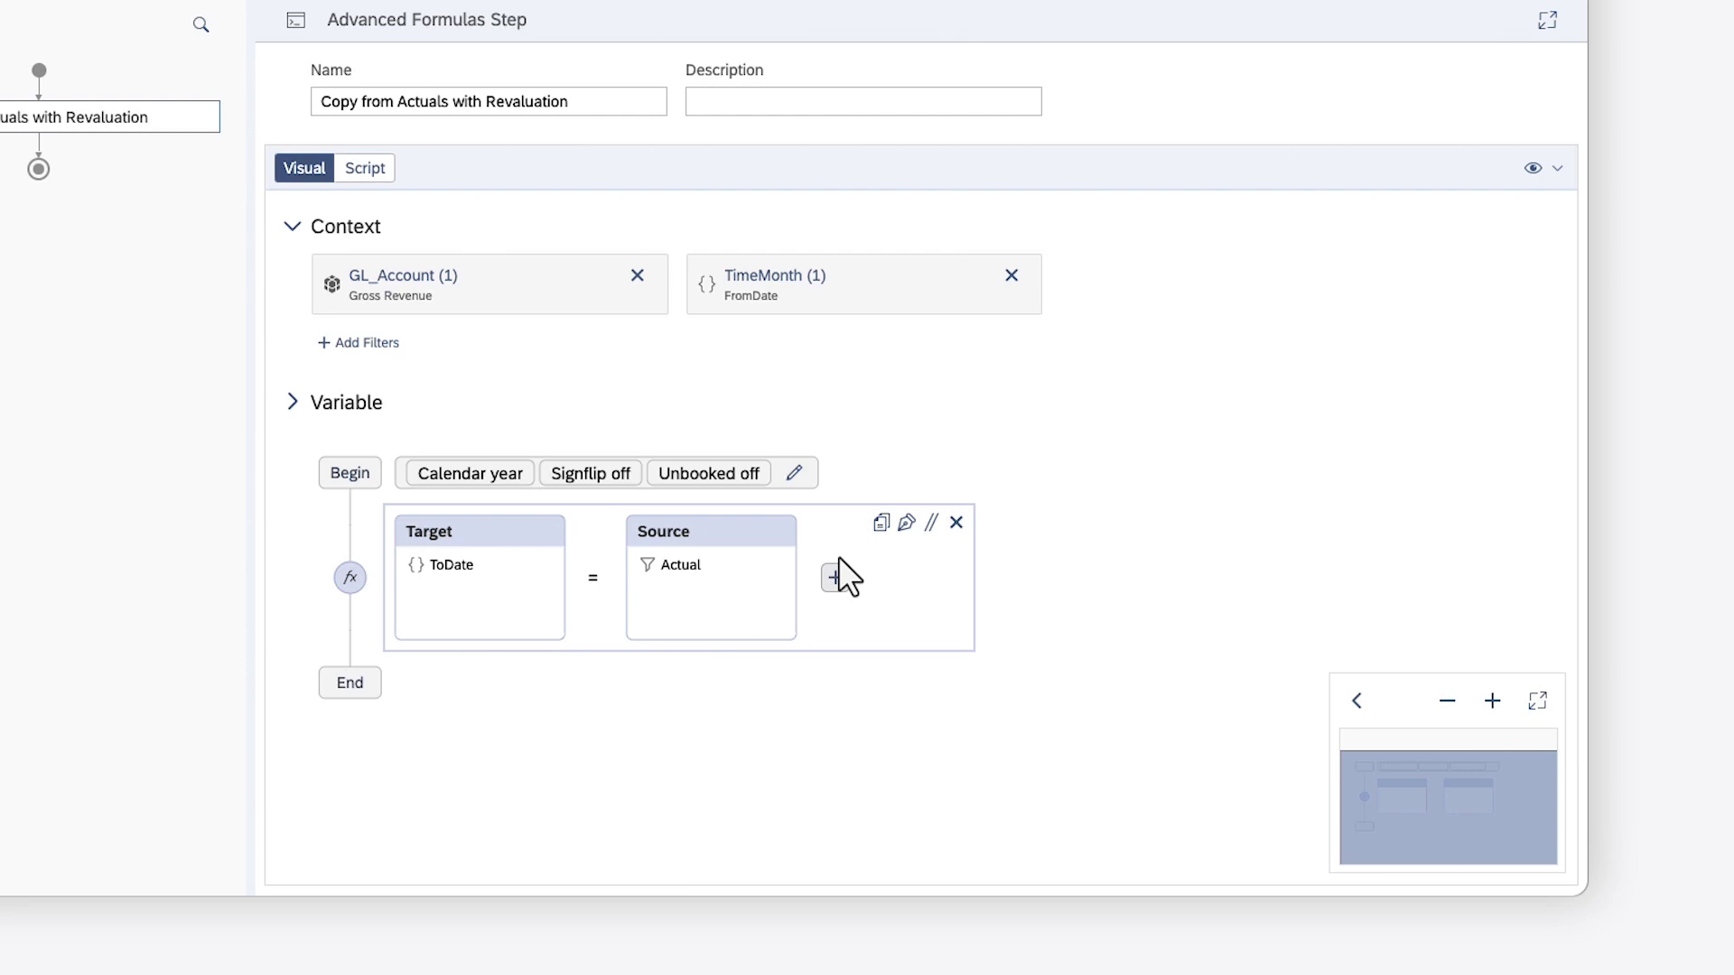
Append two number input terms after the Actual source, the first set to 1.
{"action": "left_click", "coordinate": [834, 578]}
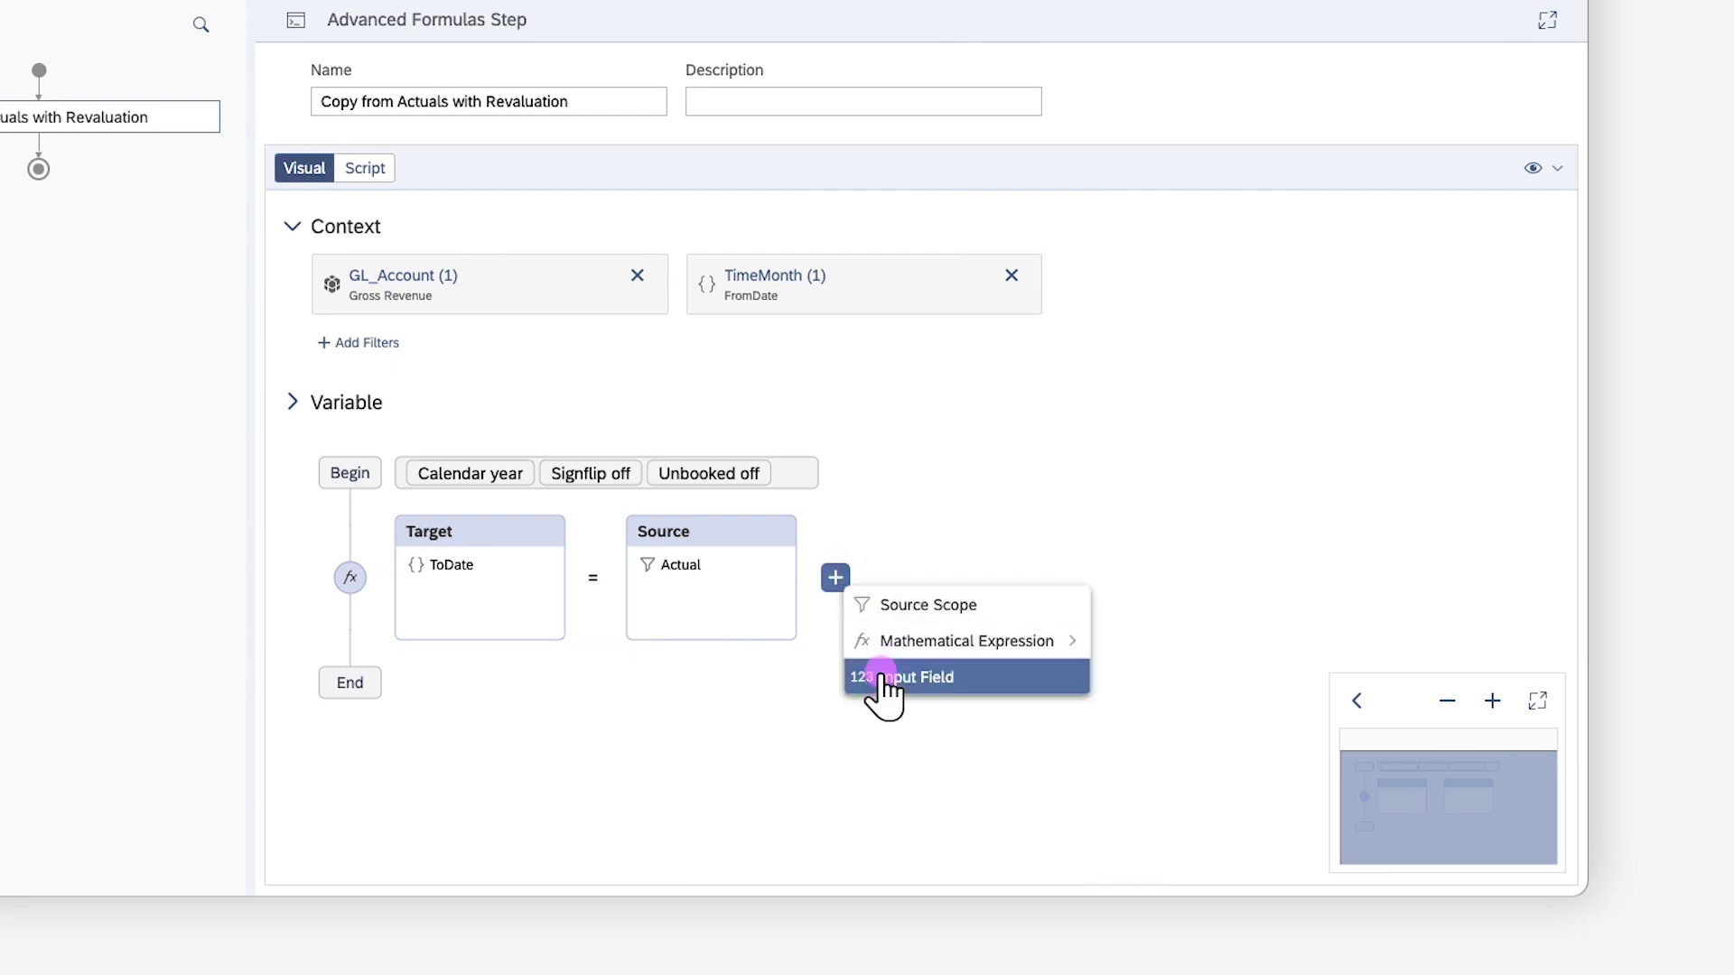
{"action": "left_click", "coordinate": [916, 676]}
{"action": "left_click", "coordinate": [935, 578]}
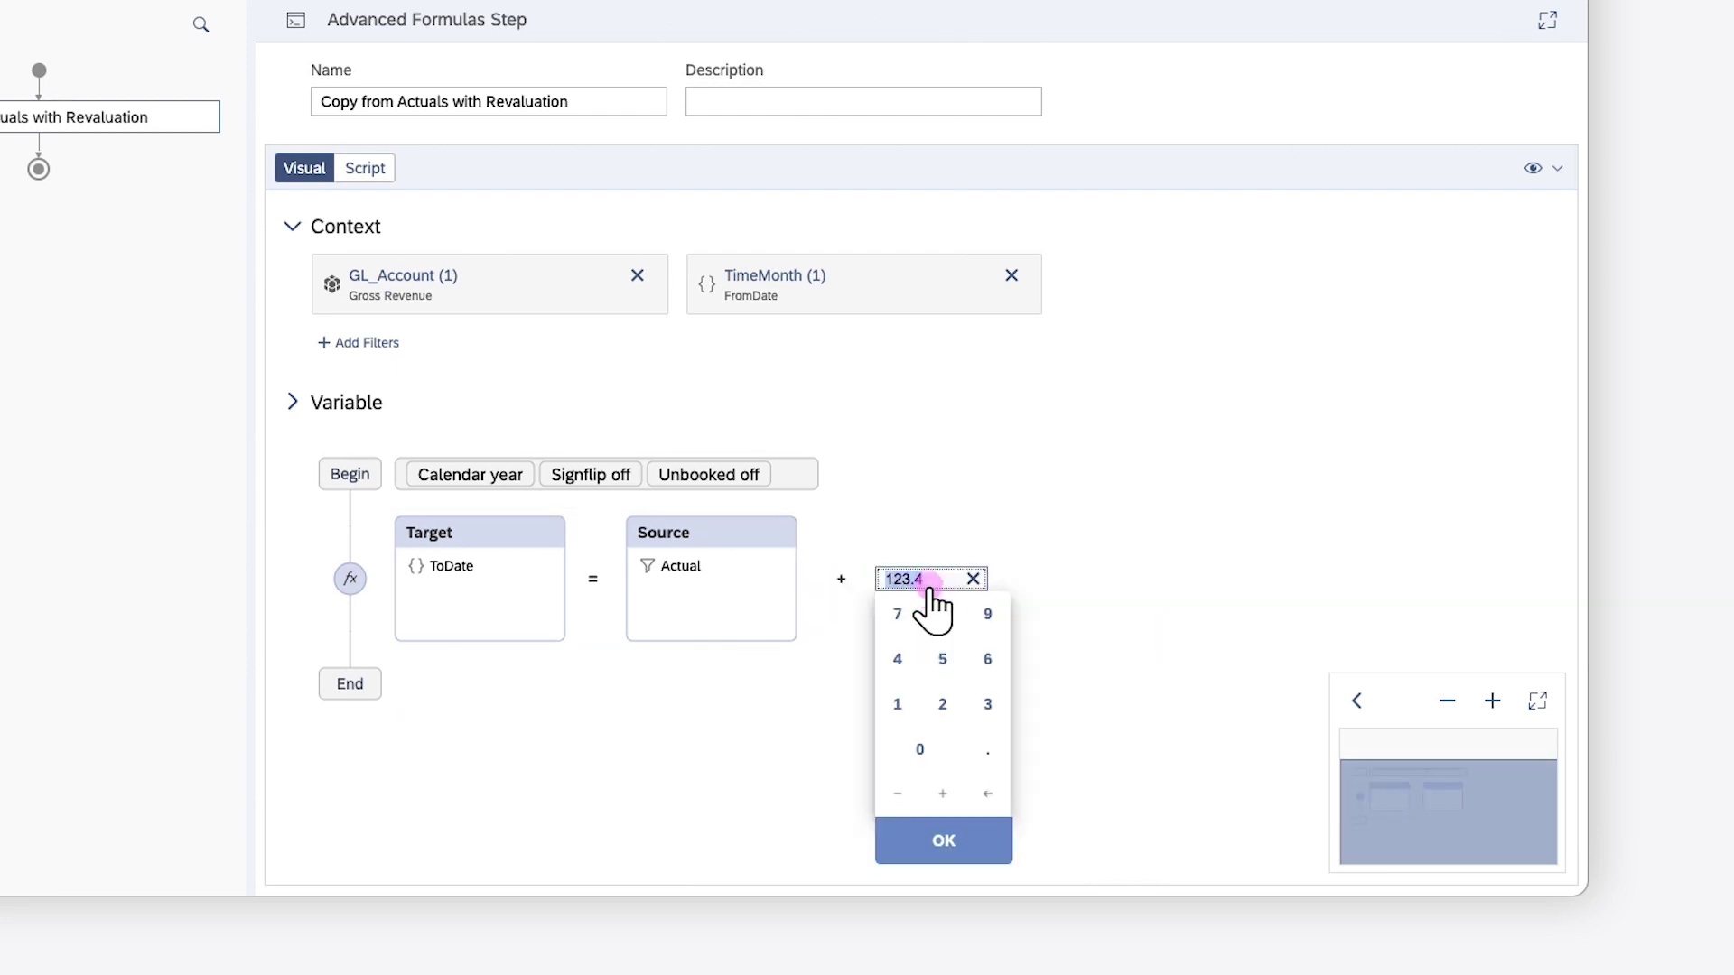
{"action": "left_click", "coordinate": [898, 703]}
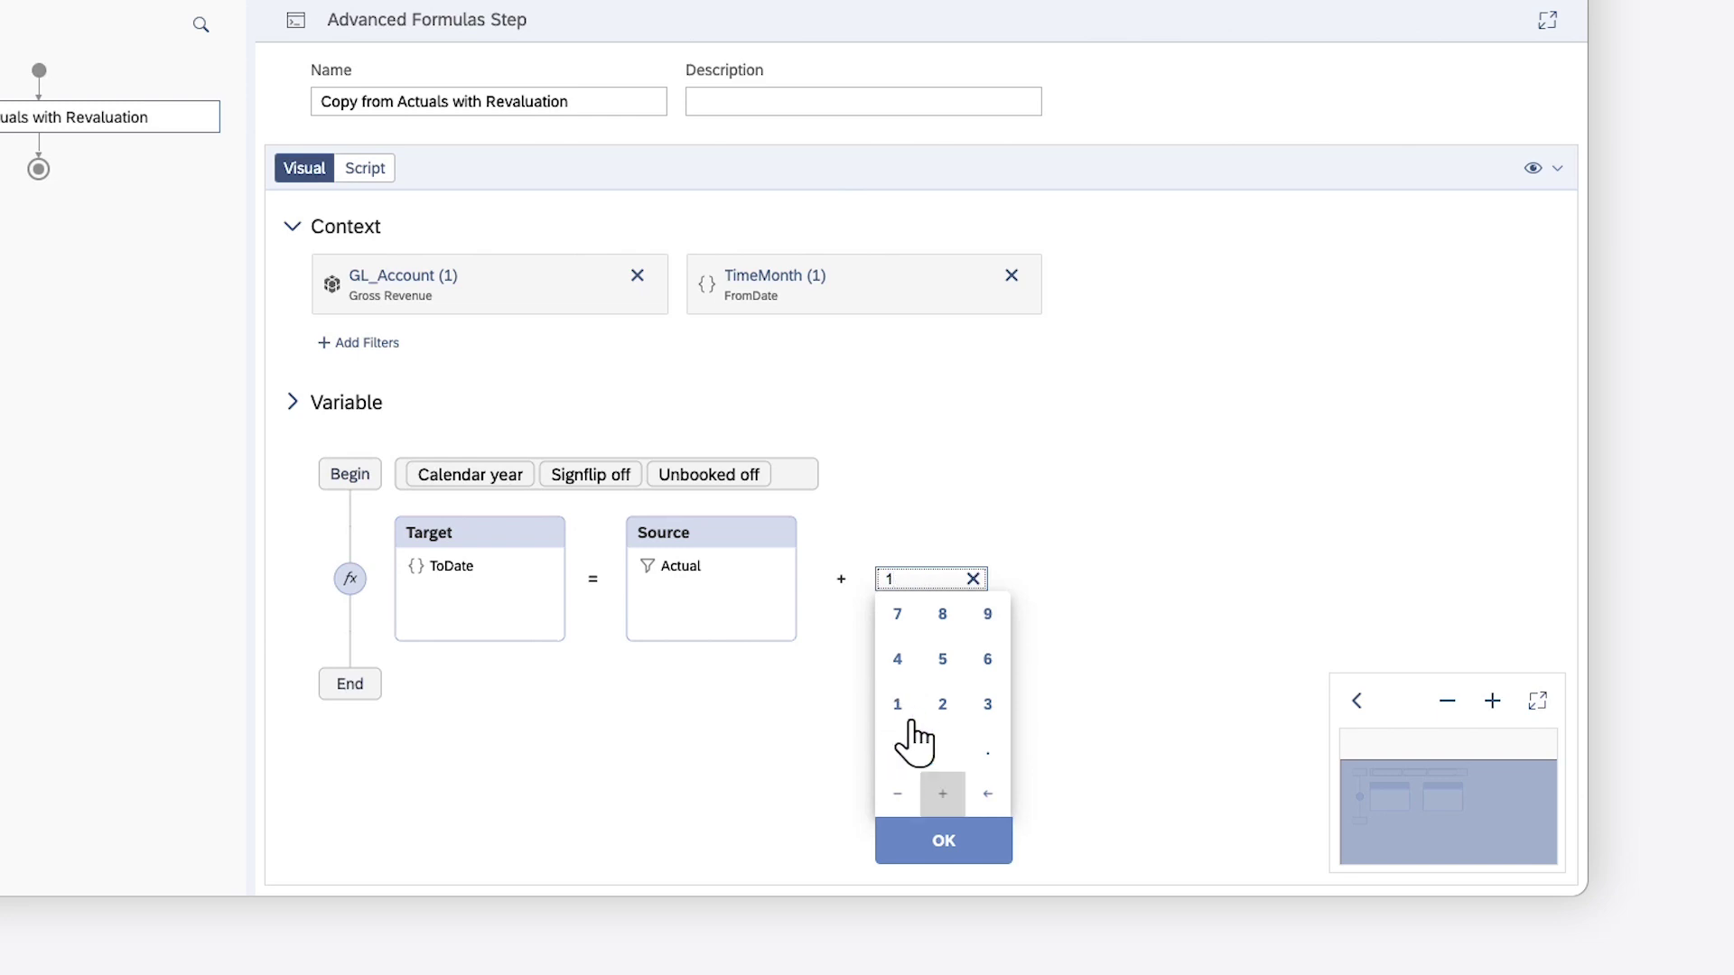
{"action": "left_click", "coordinate": [951, 842]}
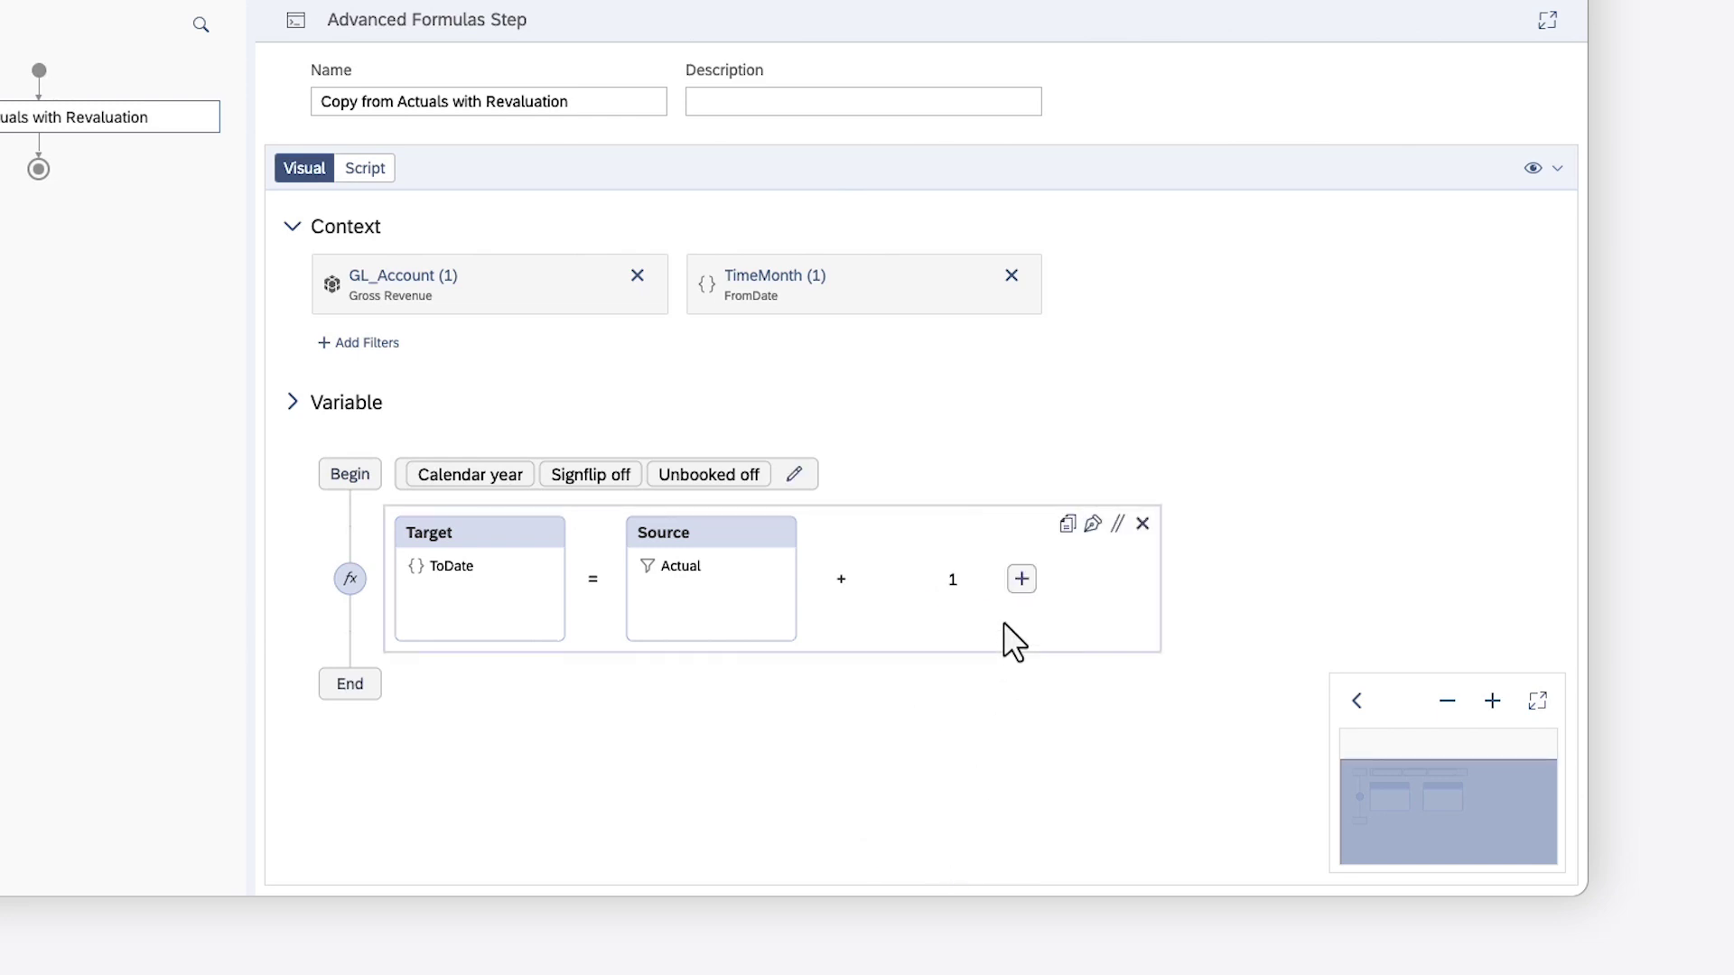
{"action": "type", "text": "123.4"}
{"action": "left_click", "coordinate": [1021, 582]}
{"action": "left_click", "coordinate": [1084, 677]}
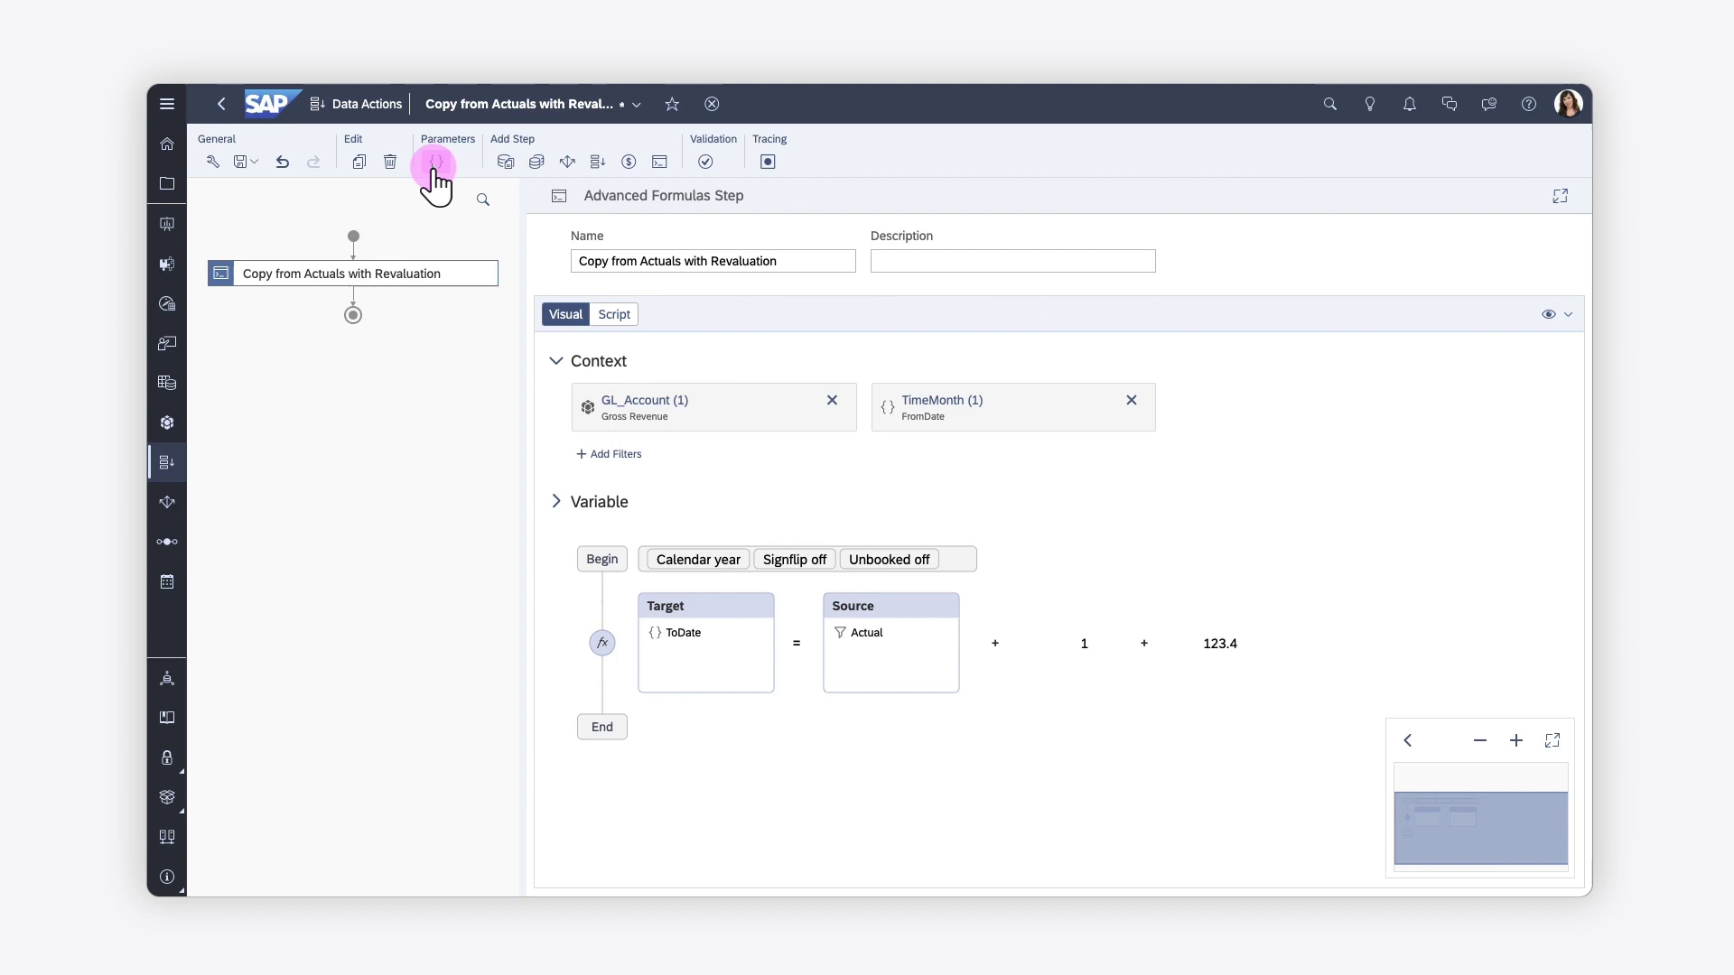
Create a Number parameter with ID Growth and default value 0.1.
{"action": "left_click", "coordinate": [436, 163]}
{"action": "left_click", "coordinate": [616, 454]}
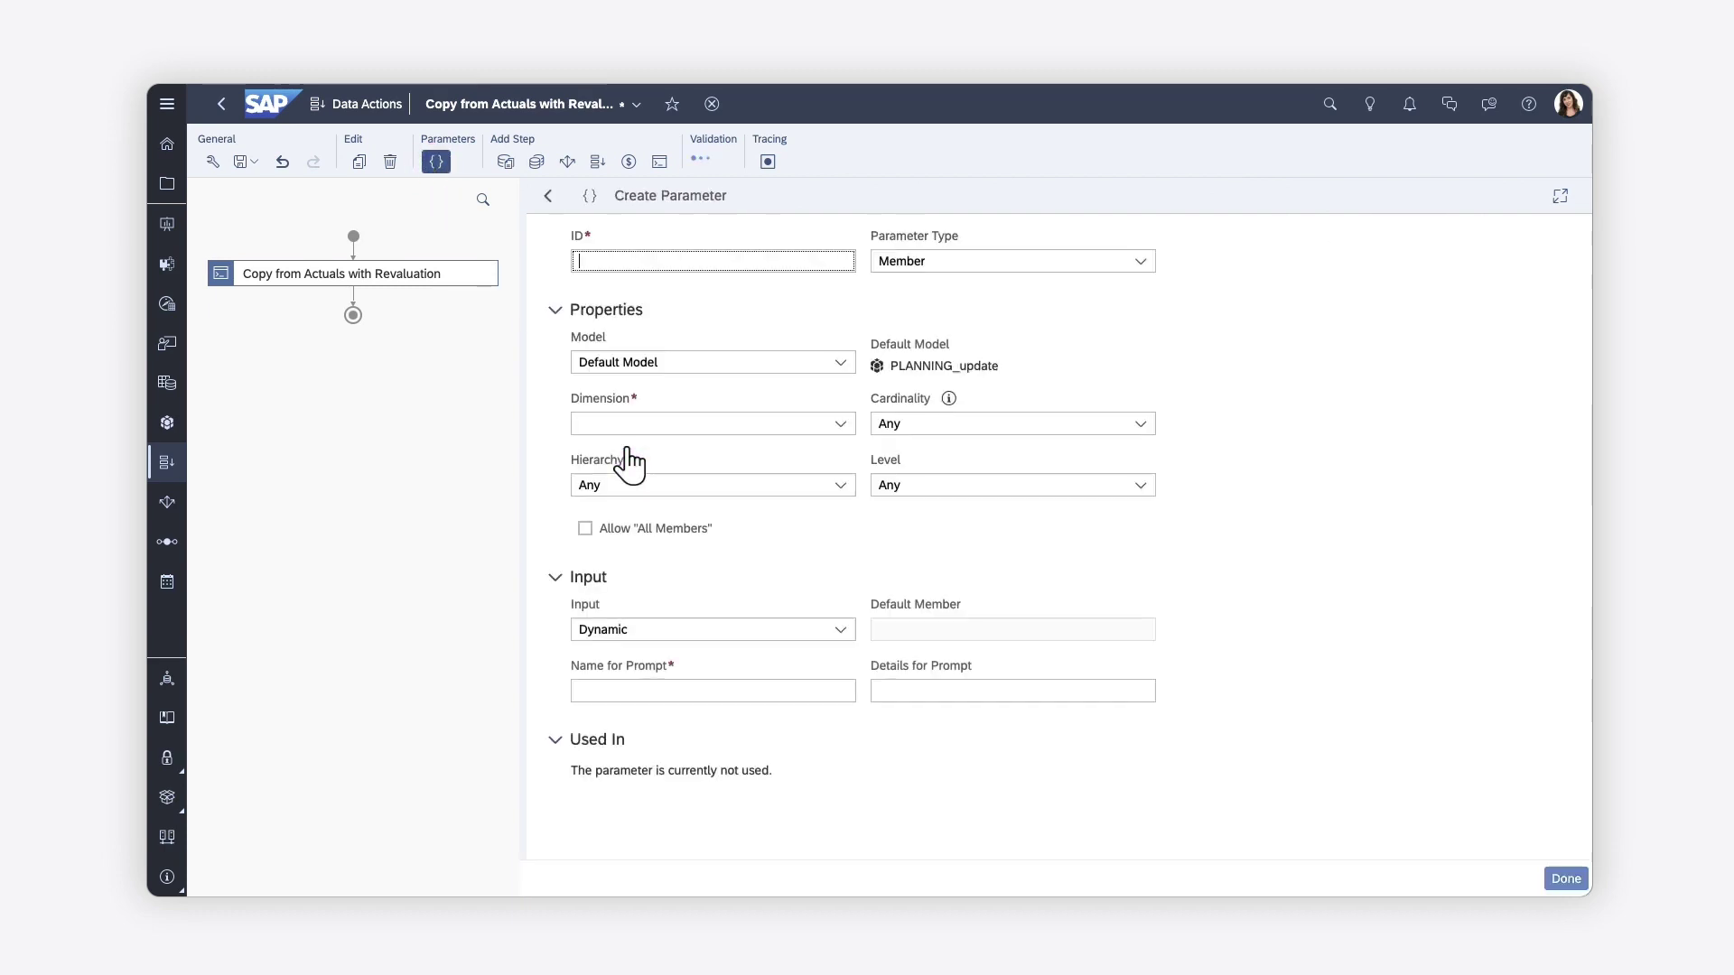
{"action": "left_click", "coordinate": [1140, 260]}
{"action": "left_click", "coordinate": [1098, 287]}
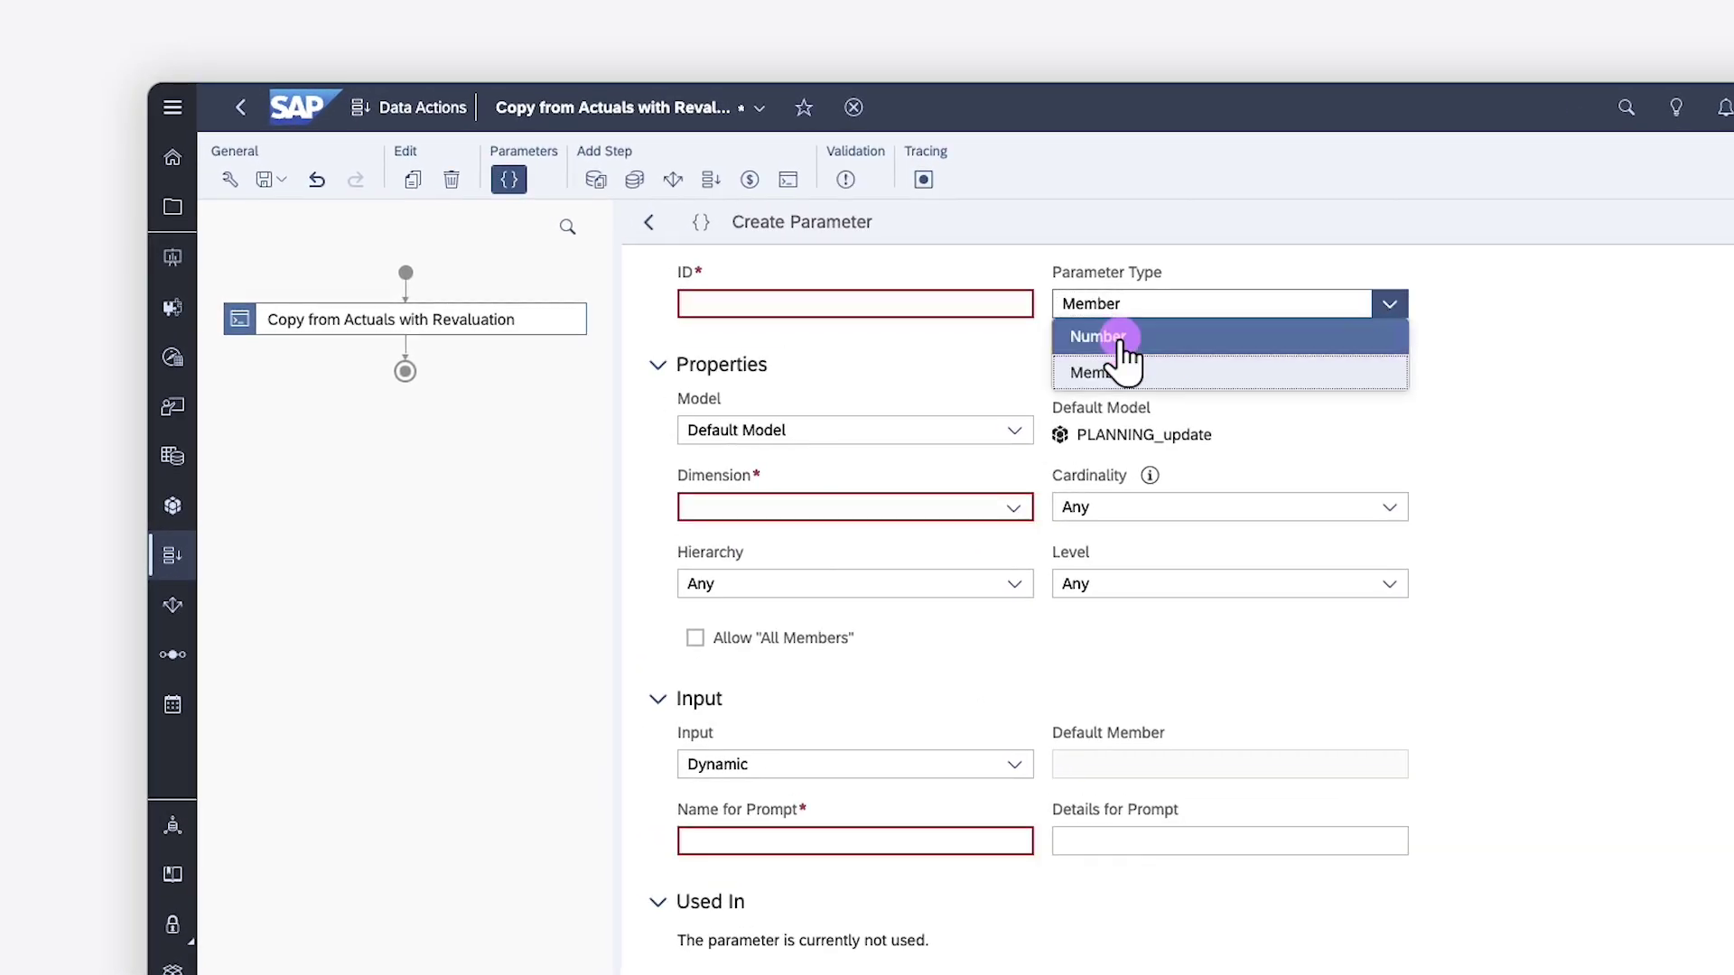
{"action": "left_click", "coordinate": [750, 304]}
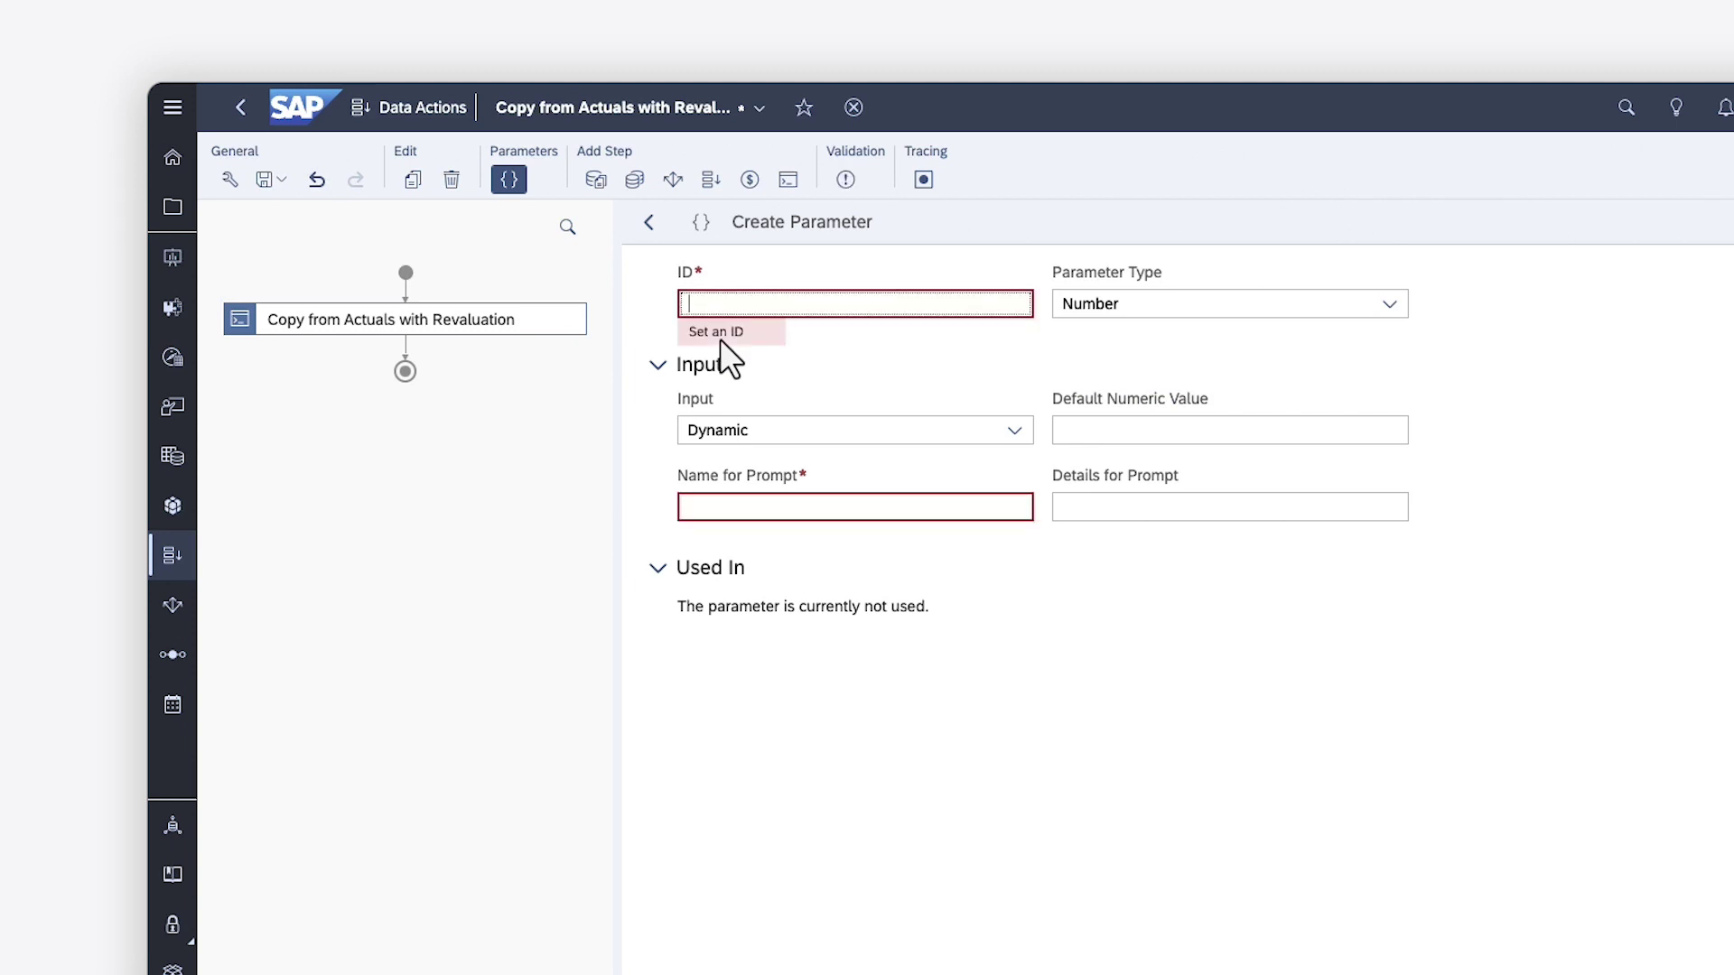
{"action": "type", "text": "Growth"}
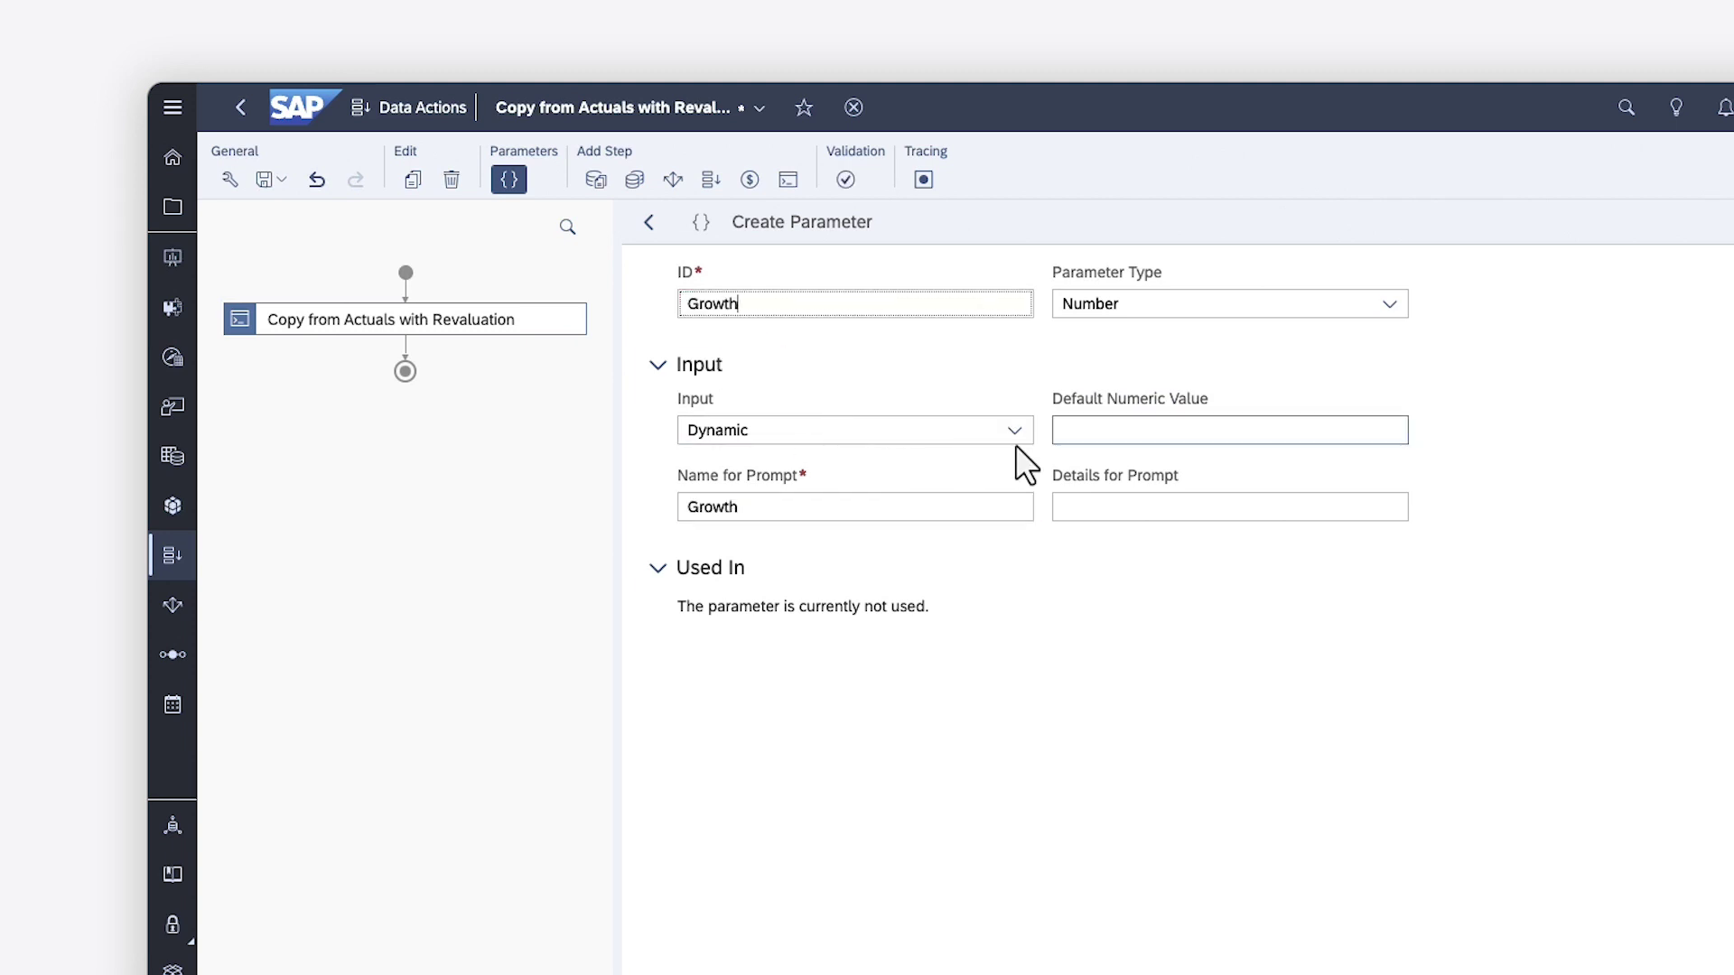
{"action": "left_click", "coordinate": [1063, 432]}
{"action": "type", "text": "0.1"}
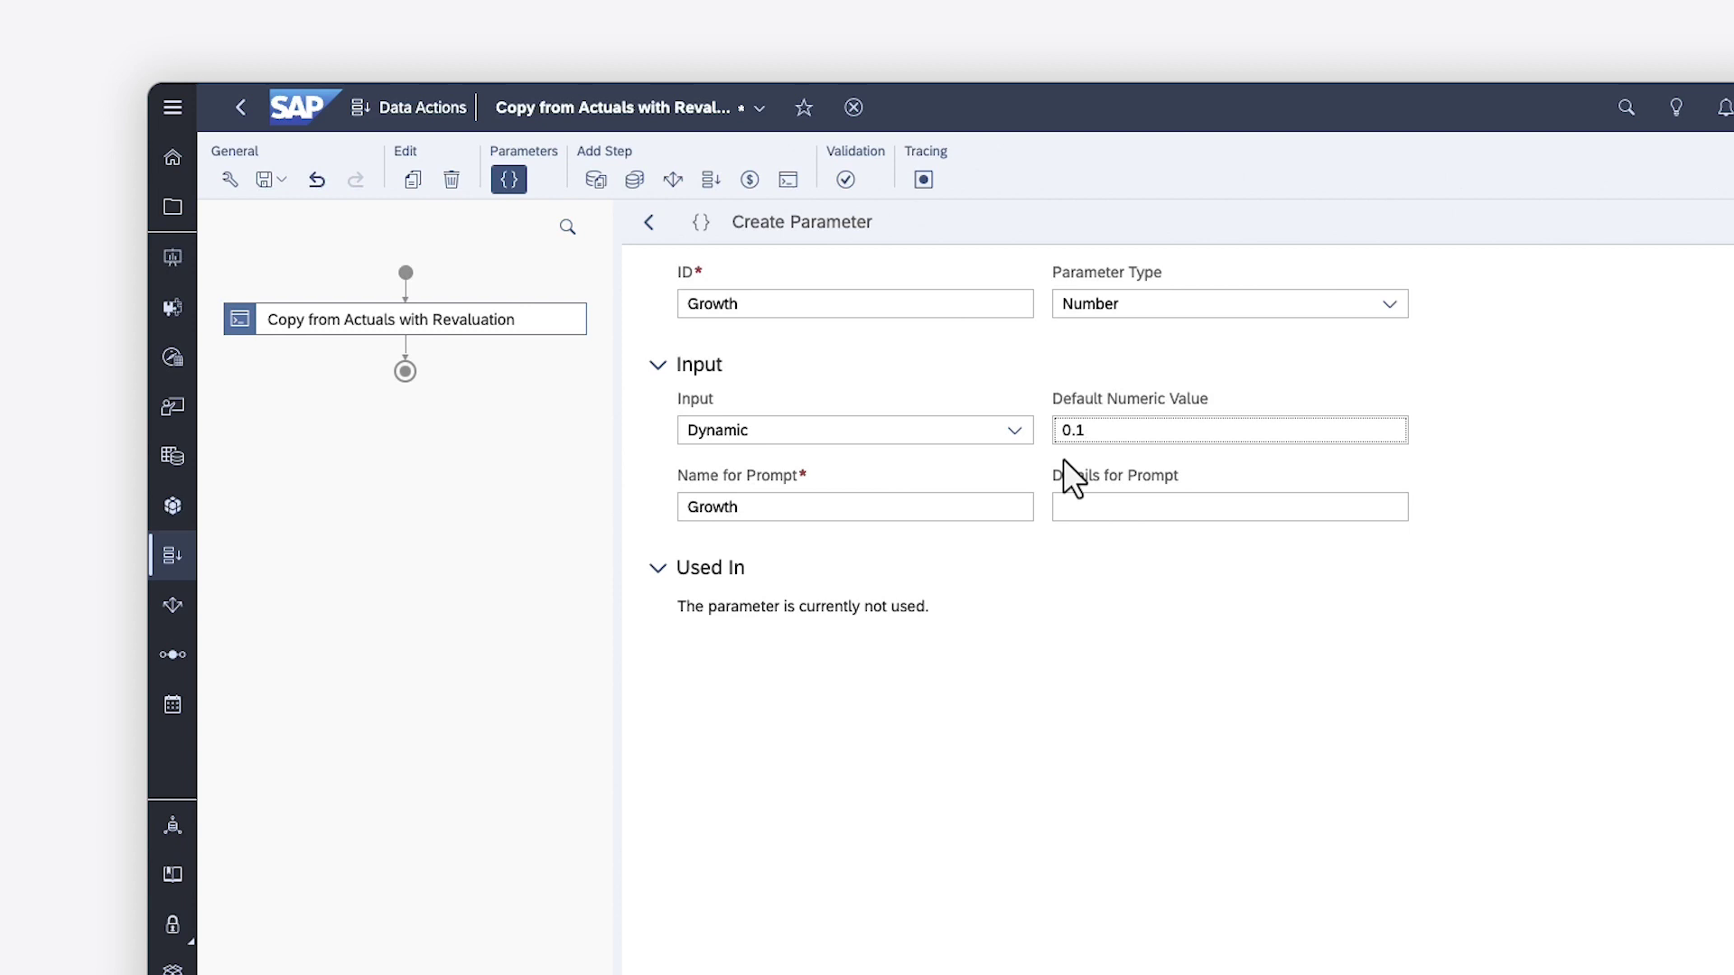
{"action": "left_click", "coordinate": [1569, 883]}
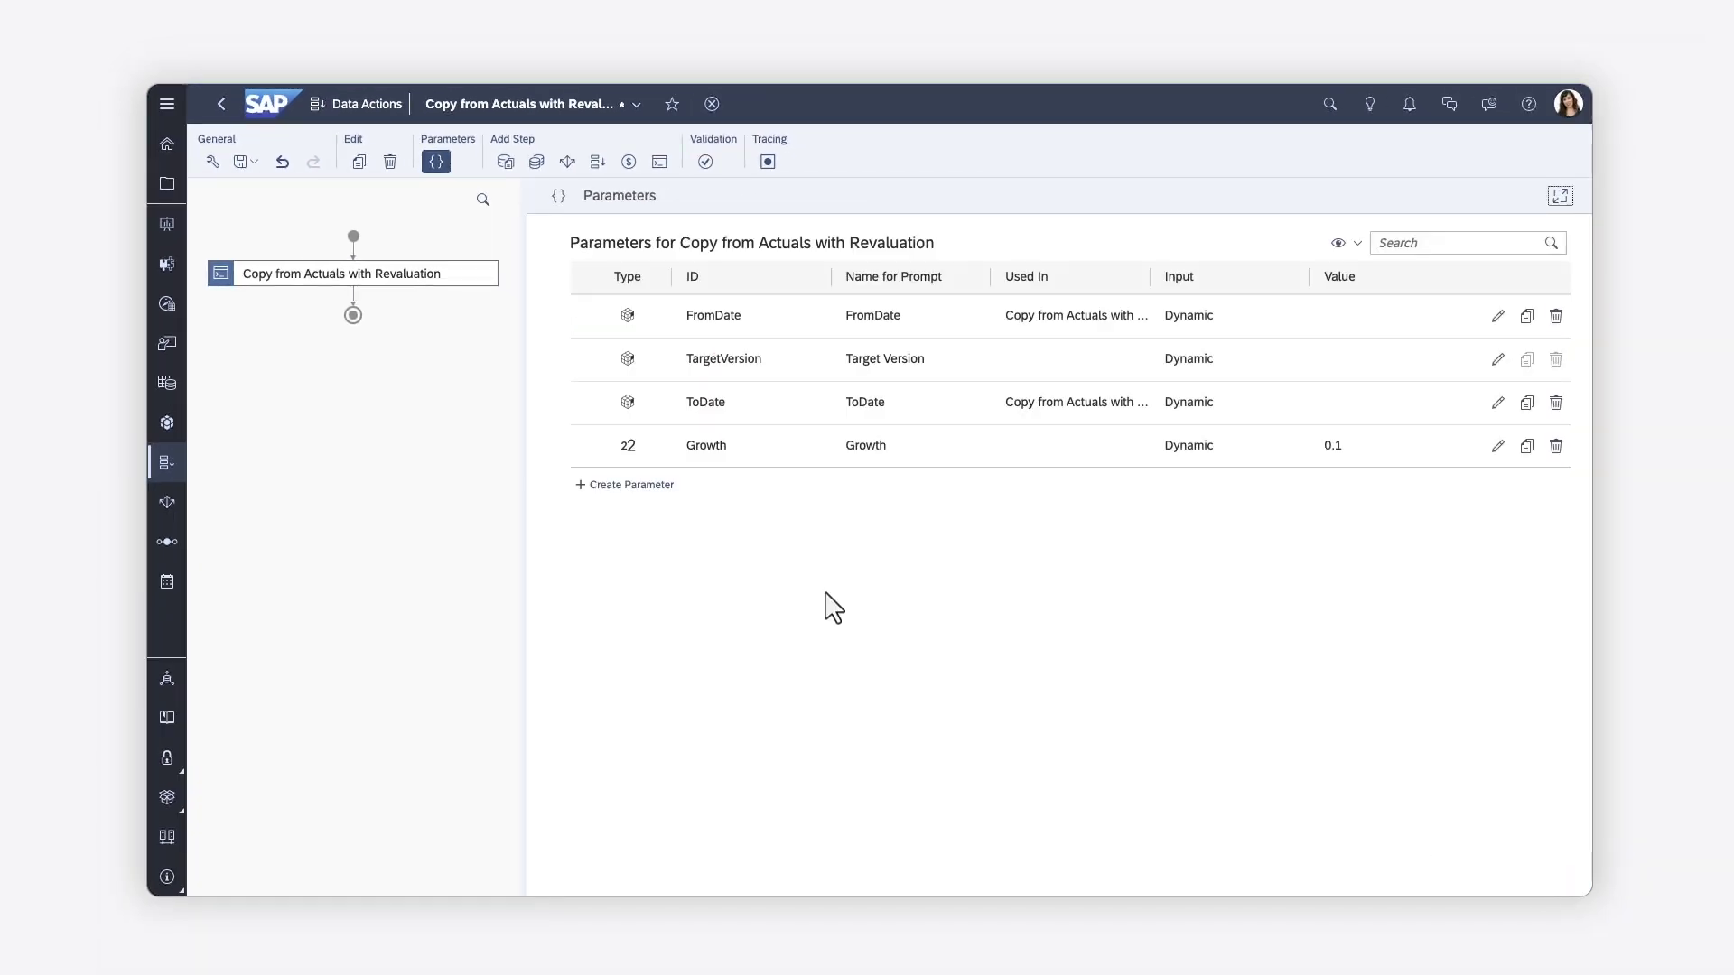
Replace the 123.4 term in the formula step with the Growth parameter.
{"action": "left_click", "coordinate": [435, 162]}
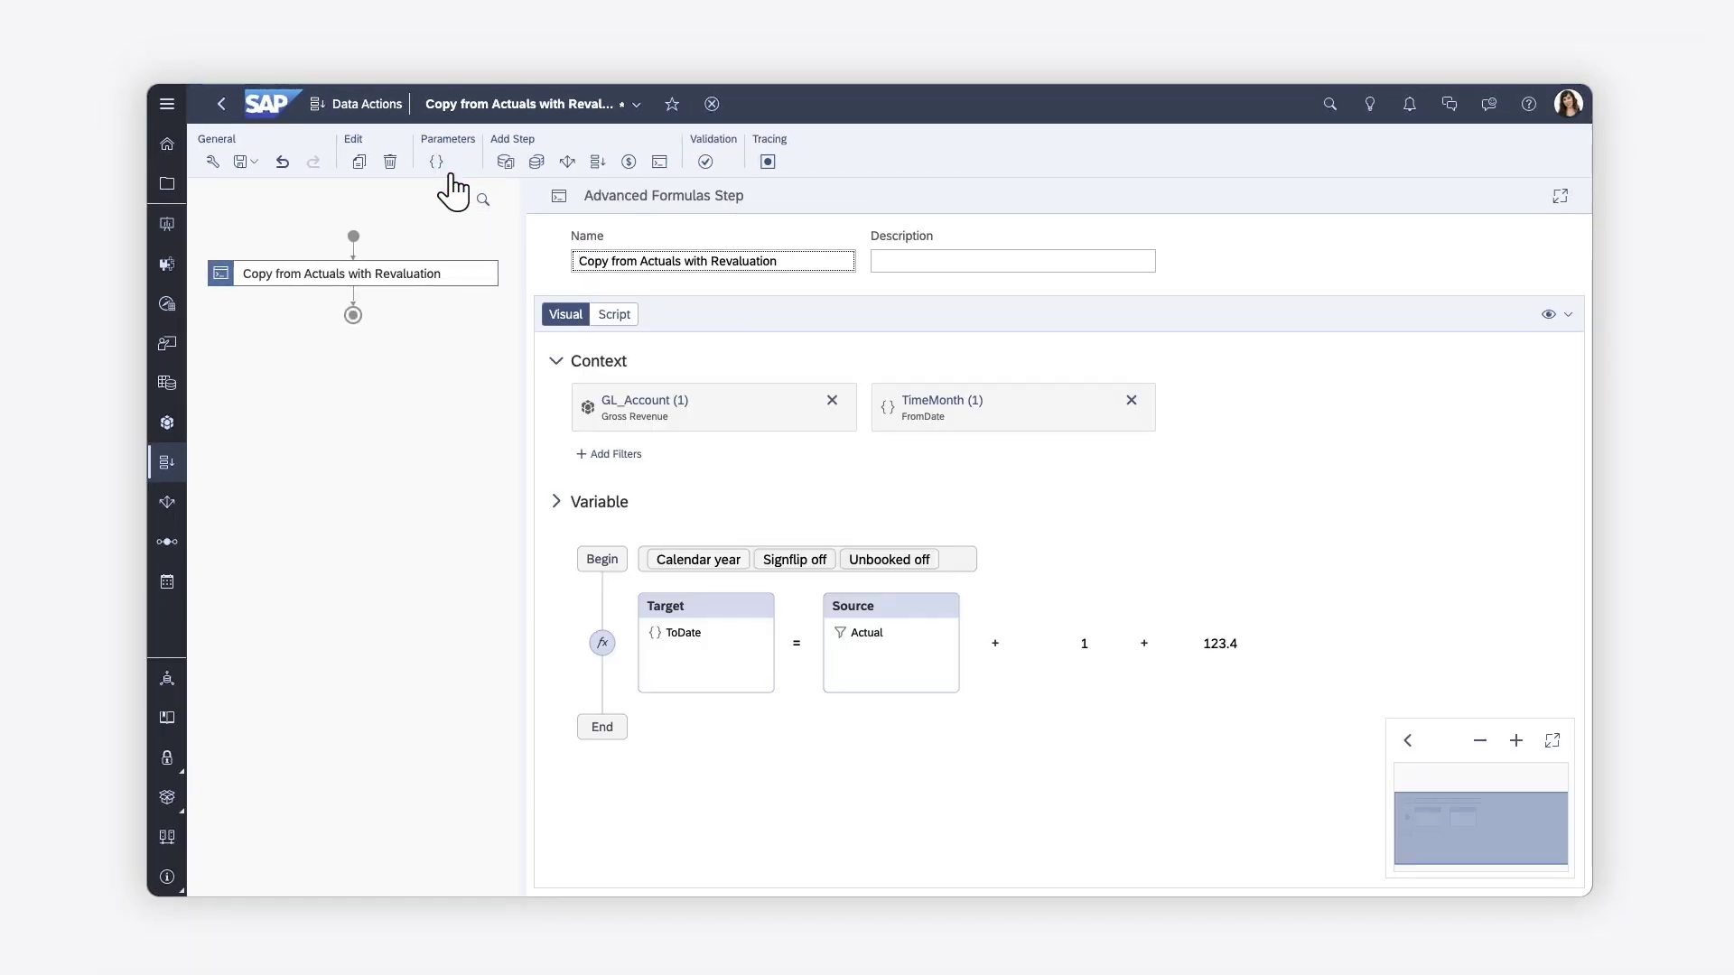
{"action": "mouse_move", "coordinate": [1122, 577]}
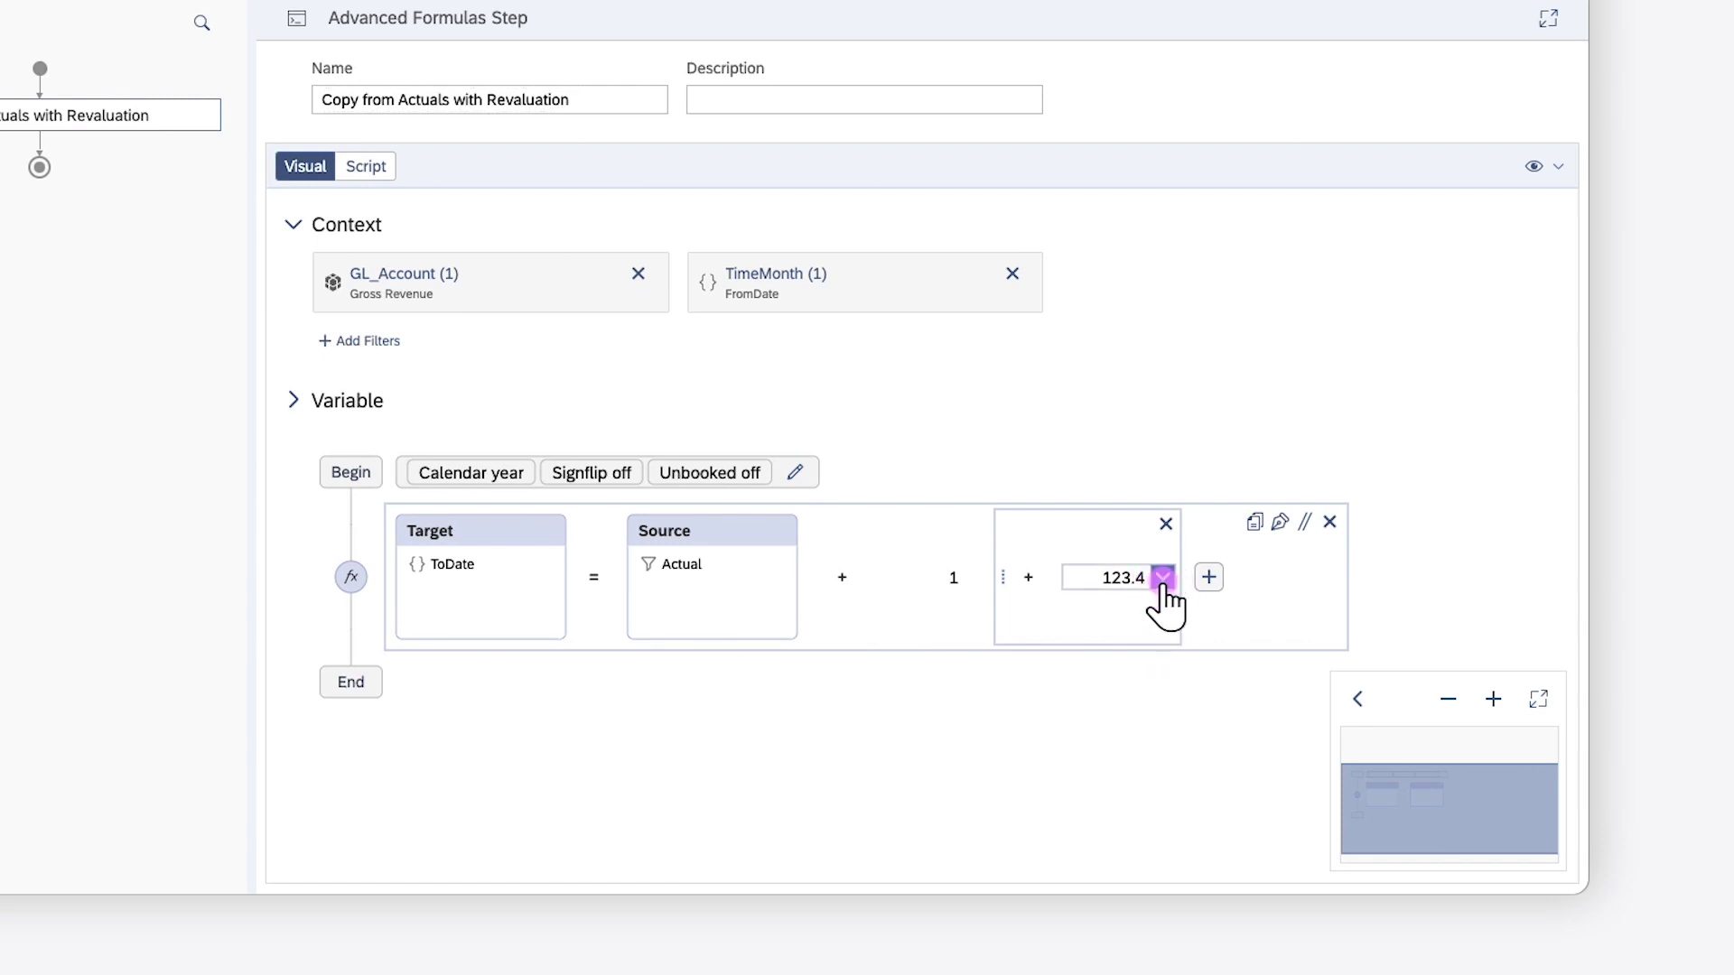
{"action": "left_click", "coordinate": [1162, 578]}
{"action": "left_click", "coordinate": [1267, 617]}
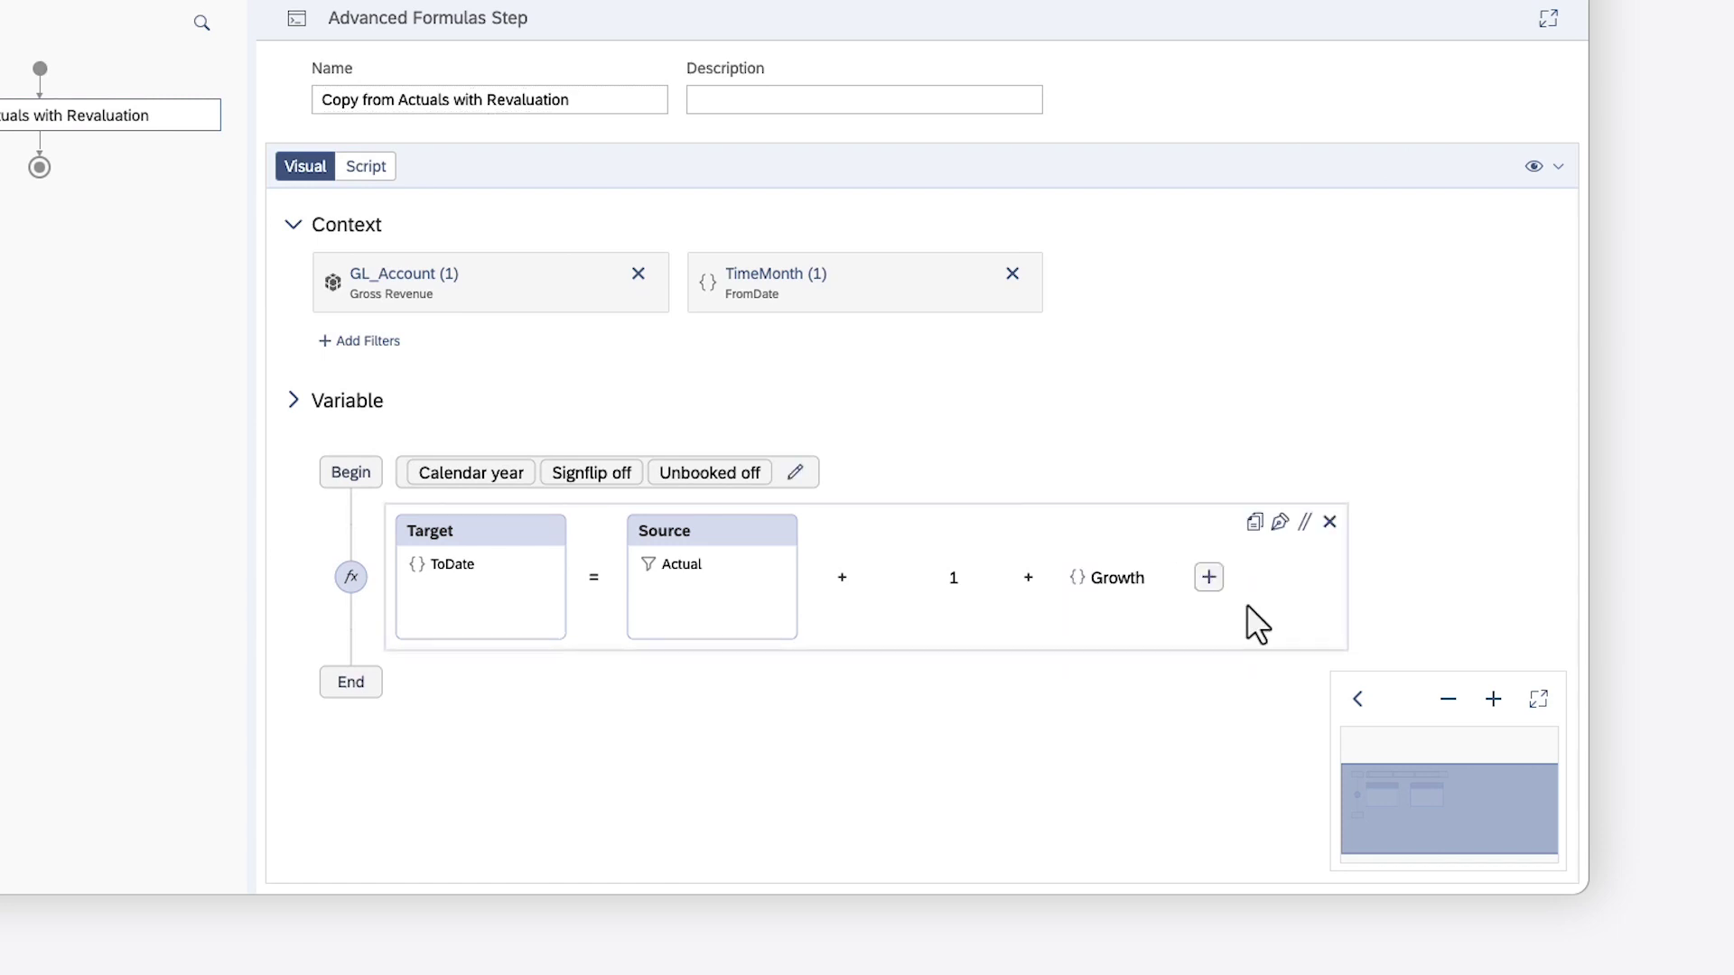
{"action": "left_click", "coordinate": [1359, 699]}
Wrap 1 + Growth in parentheses and multiply Actual by it.
{"action": "left_click", "coordinate": [1209, 578]}
{"action": "mouse_move", "coordinate": [1340, 640]}
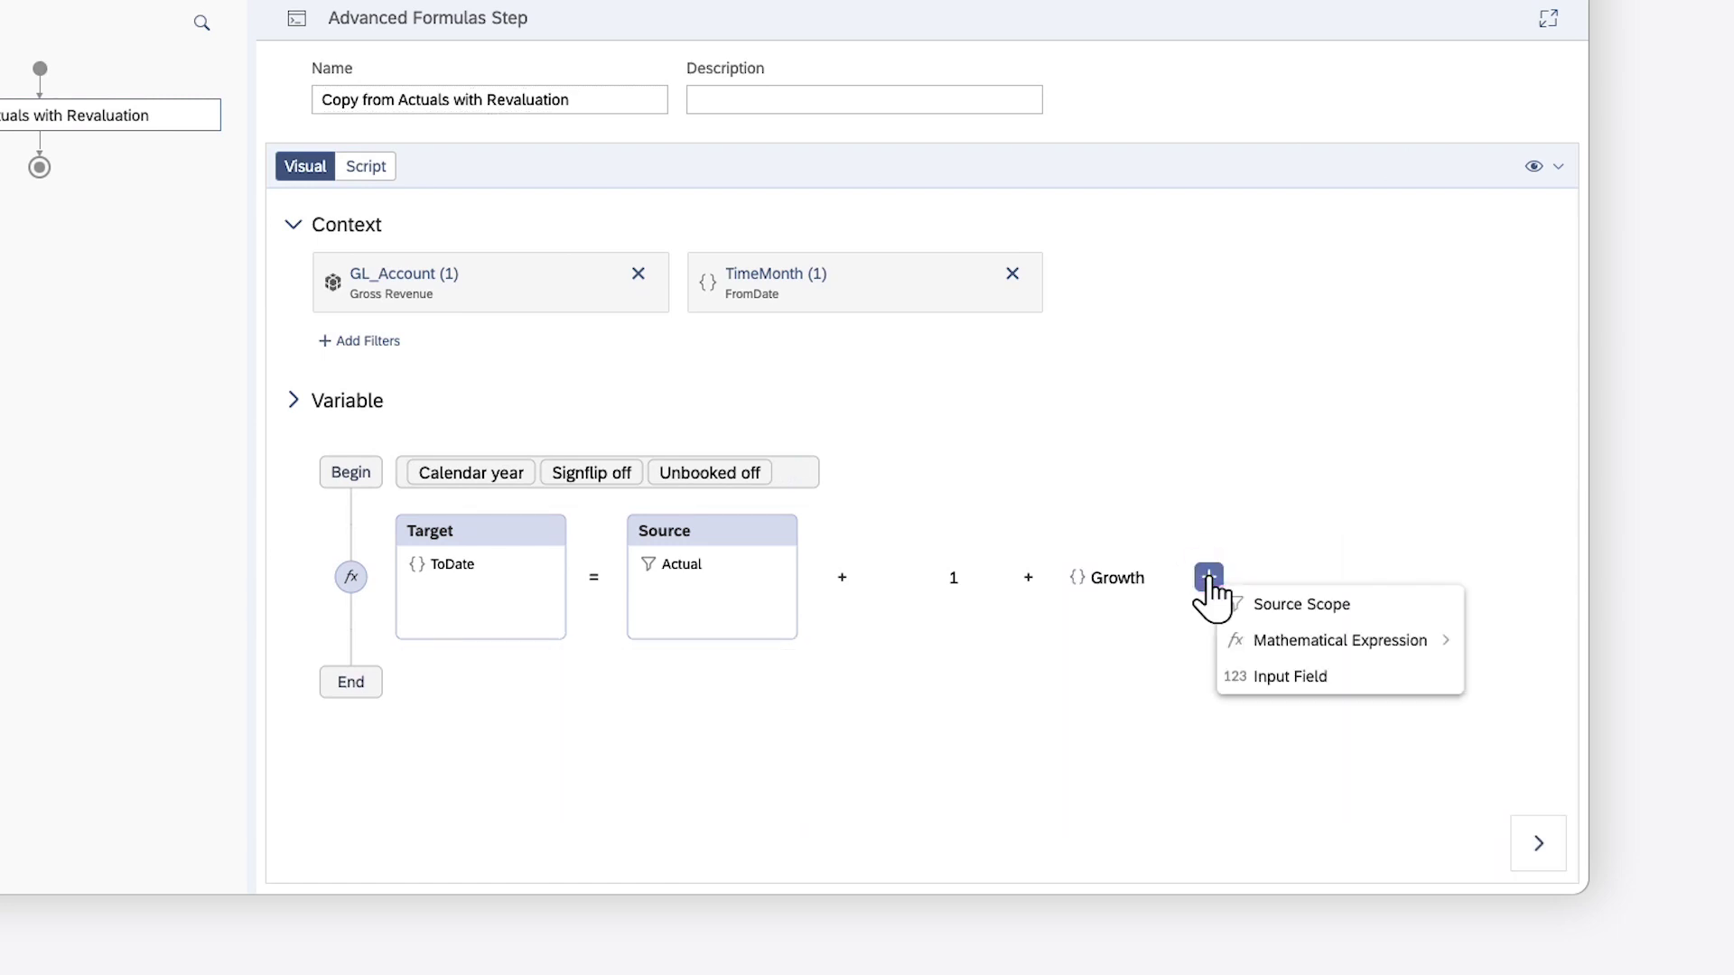
{"action": "left_click", "coordinate": [1486, 648]}
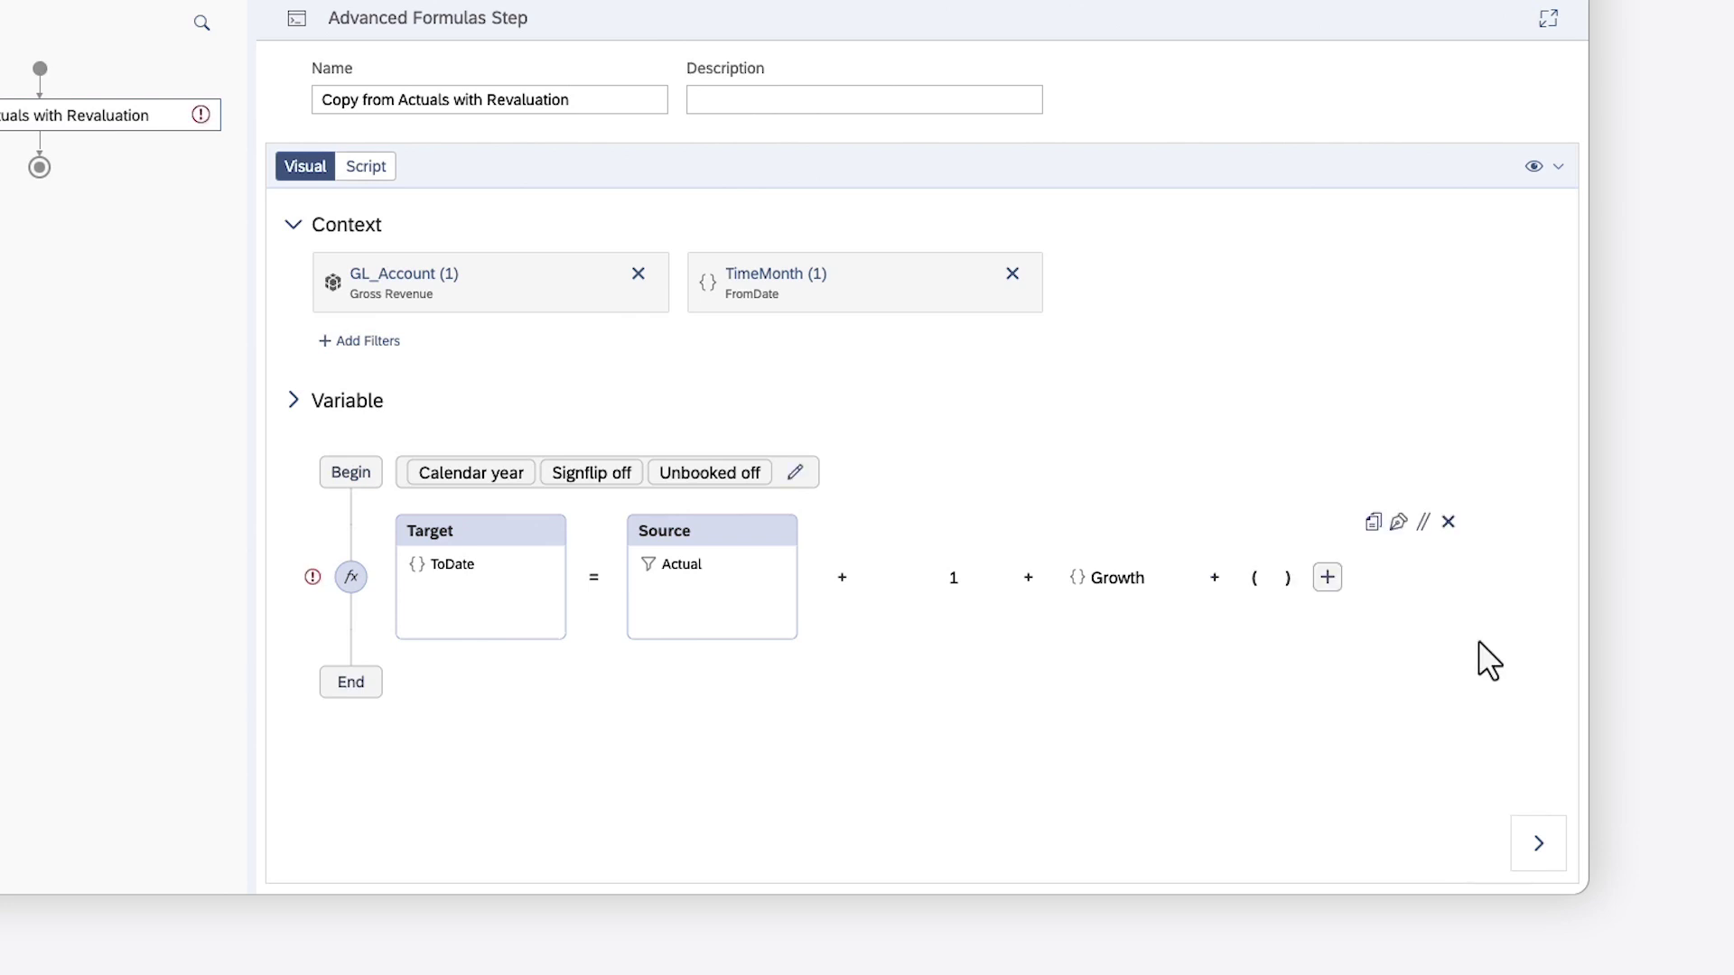
{"action": "mouse_move", "coordinate": [1119, 578]}
{"action": "left_mouse_down"}
{"action": "mouse_move", "coordinate": [1246, 617]}
{"action": "mouse_move", "coordinate": [1270, 601]}
{"action": "left_mouse_up"}
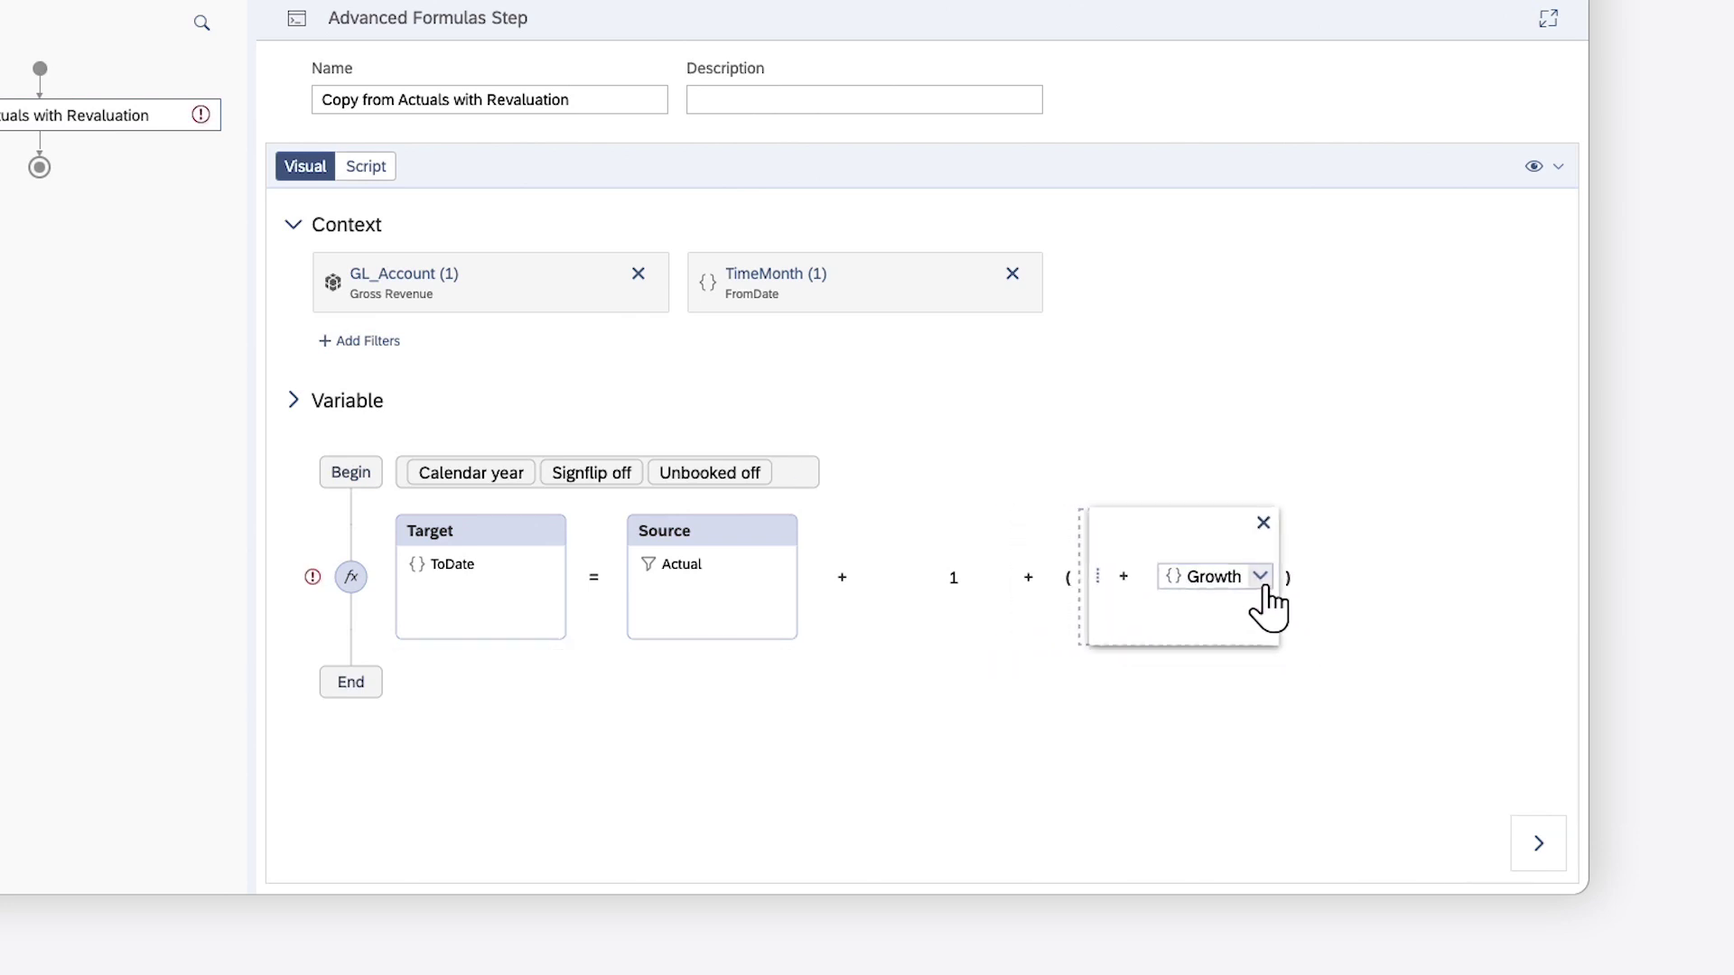
{"action": "mouse_move", "coordinate": [956, 583]}
{"action": "left_mouse_down"}
{"action": "mouse_move", "coordinate": [1109, 617]}
{"action": "mouse_move", "coordinate": [1033, 624]}
{"action": "left_mouse_up"}
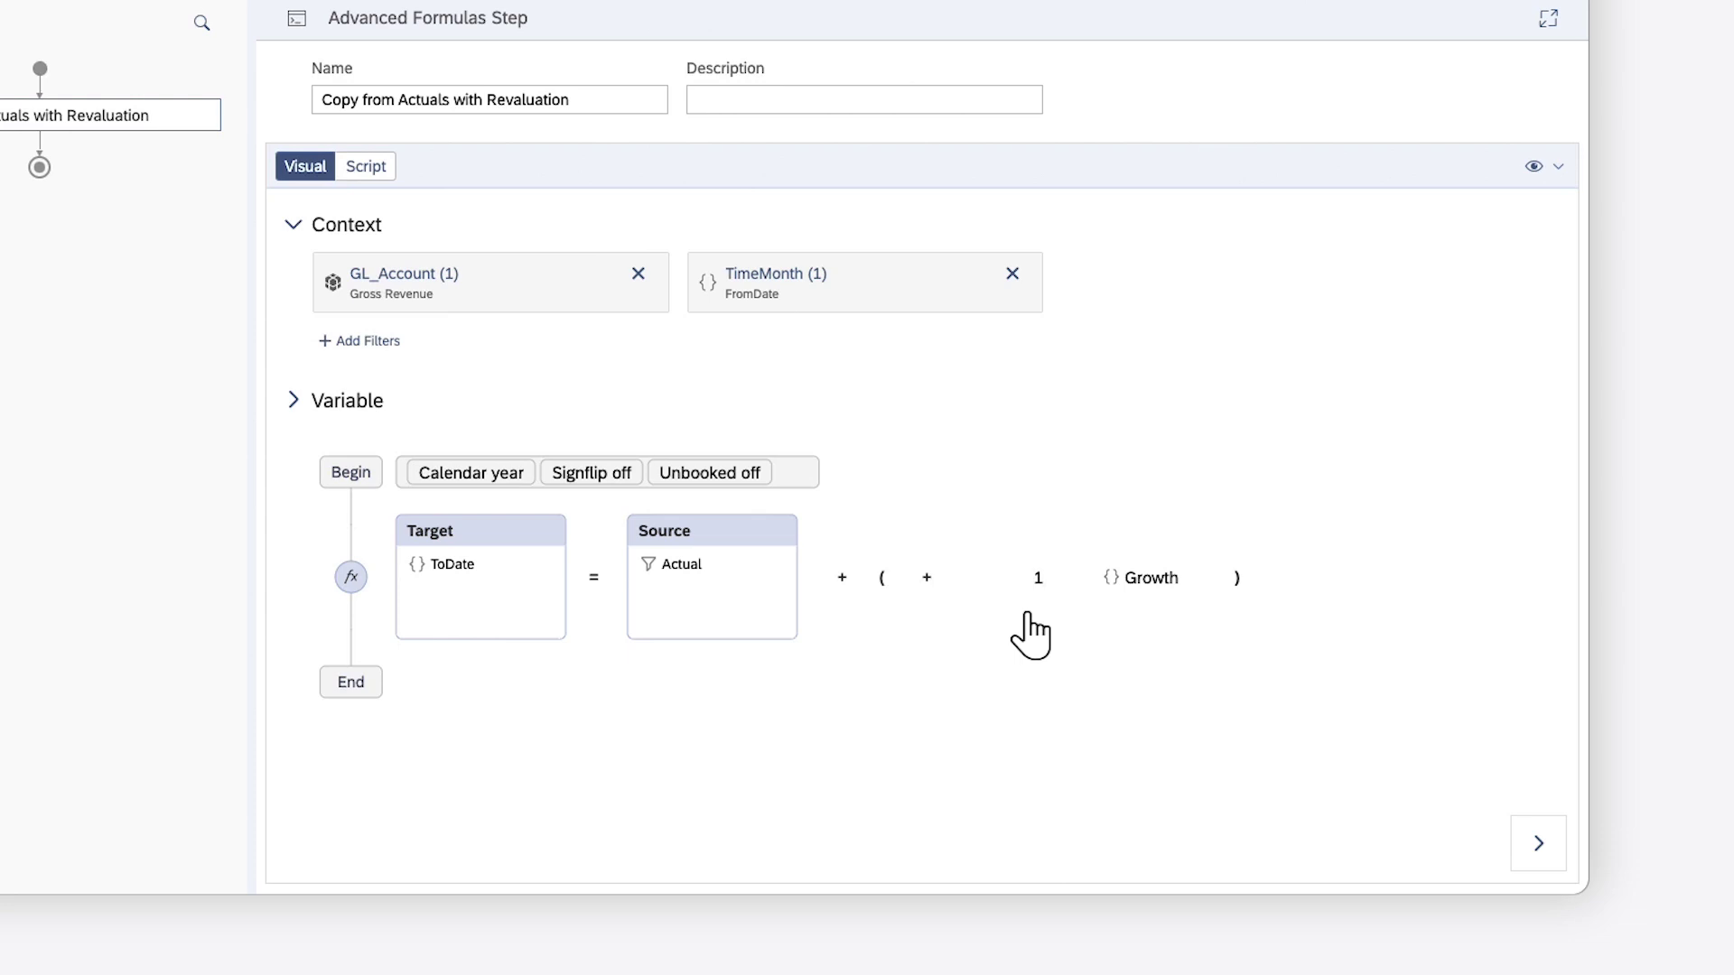
{"action": "left_click", "coordinate": [842, 579]}
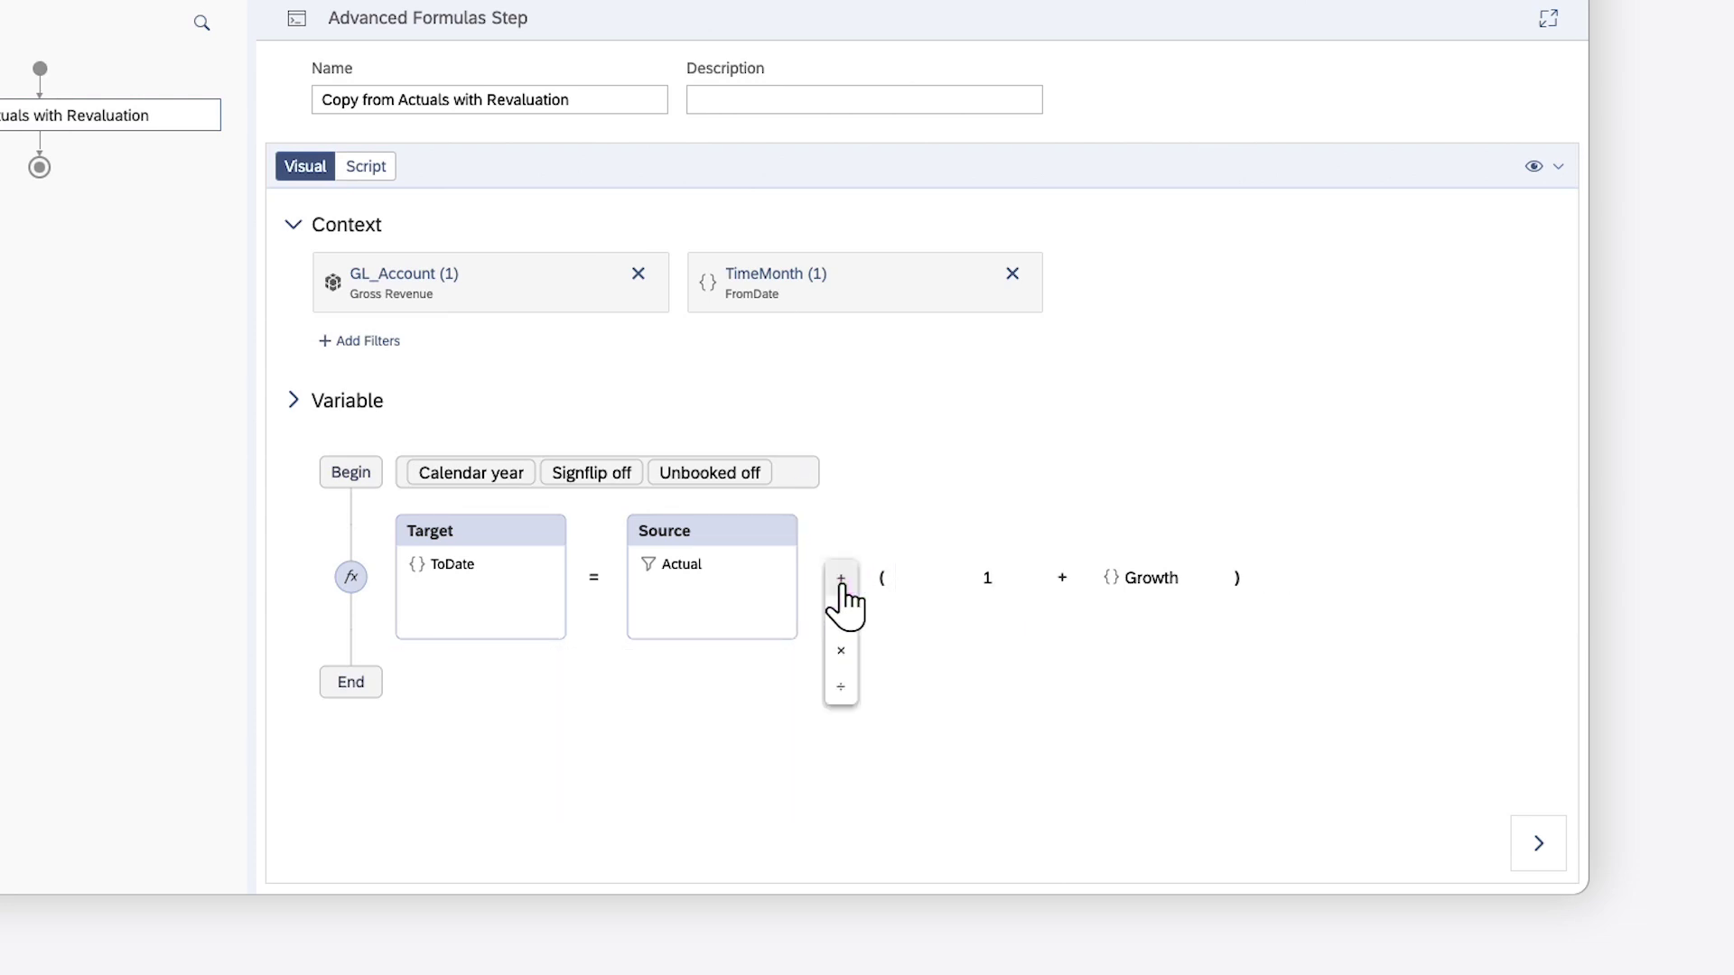
{"action": "left_click", "coordinate": [842, 650]}
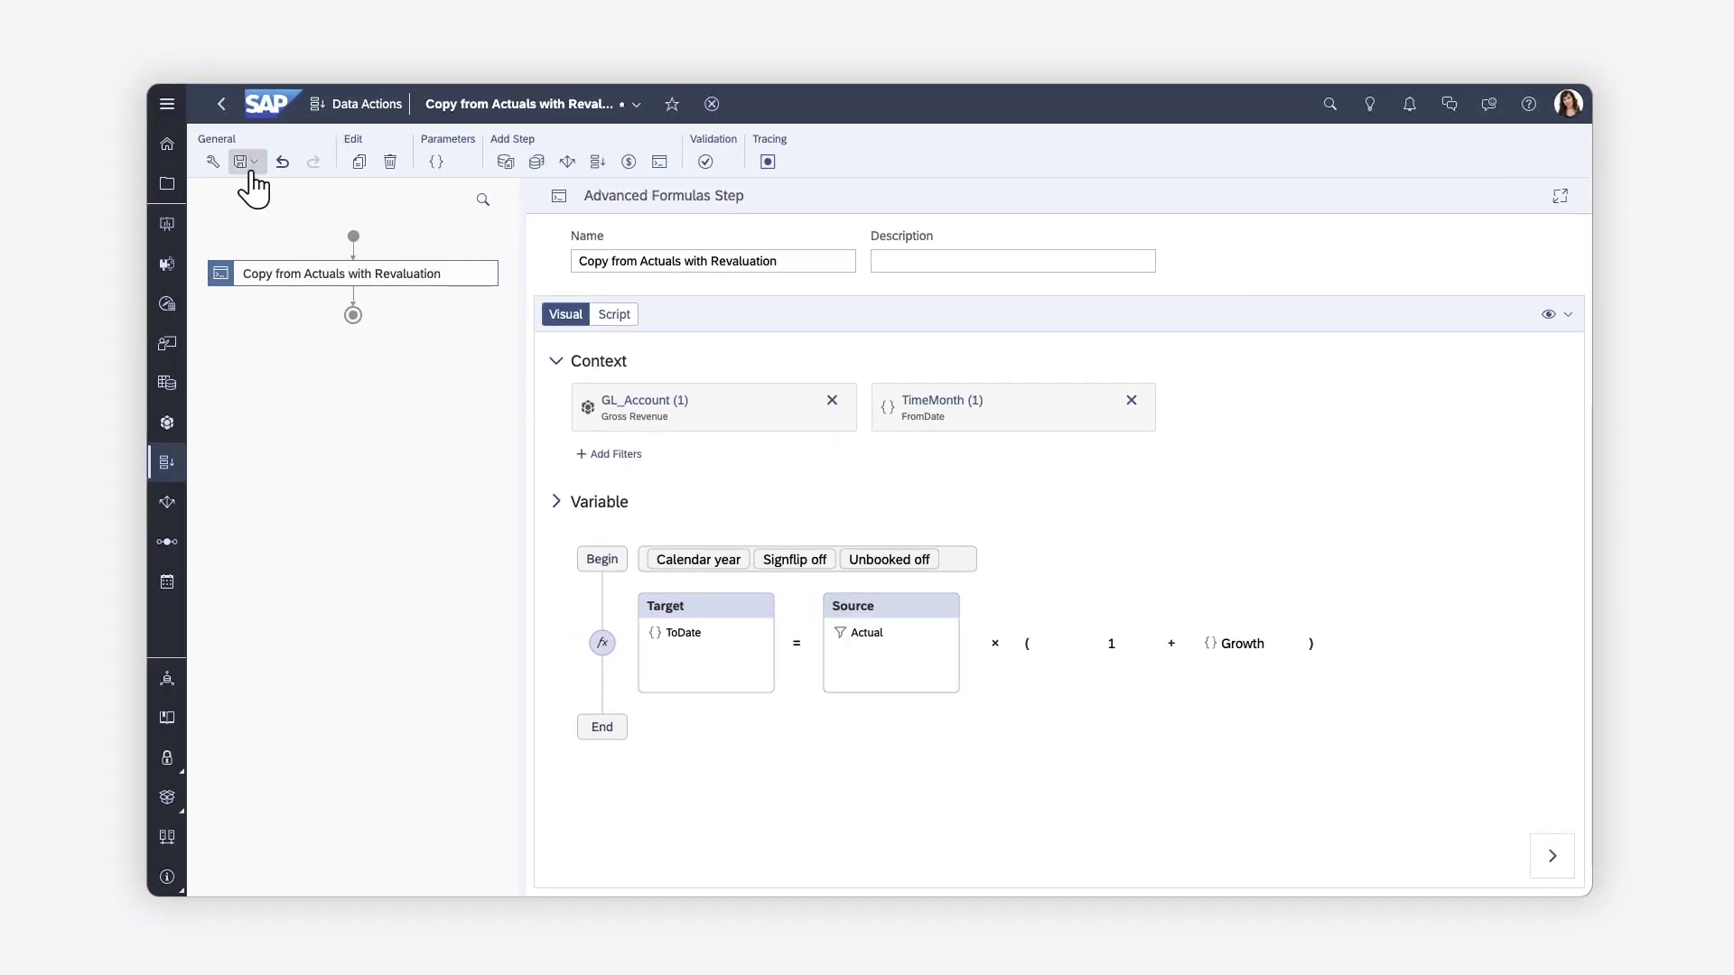
Save the data action and view the formula step as script.
{"action": "left_click", "coordinate": [252, 163]}
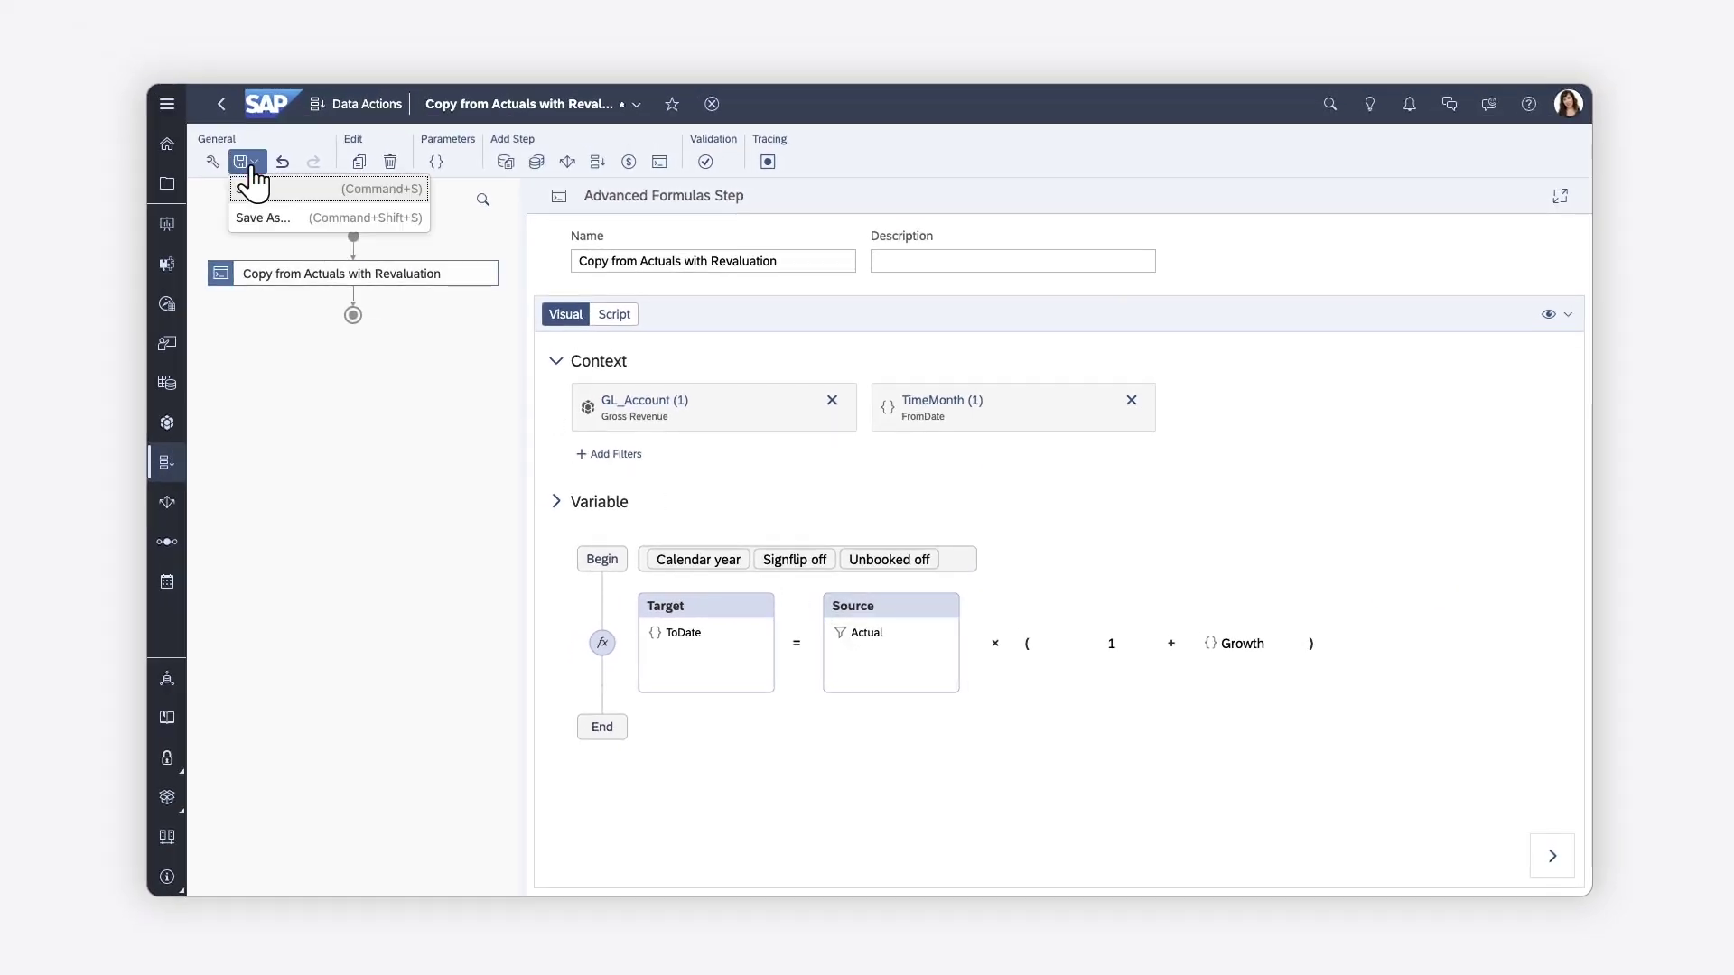
{"action": "left_click", "coordinate": [257, 192]}
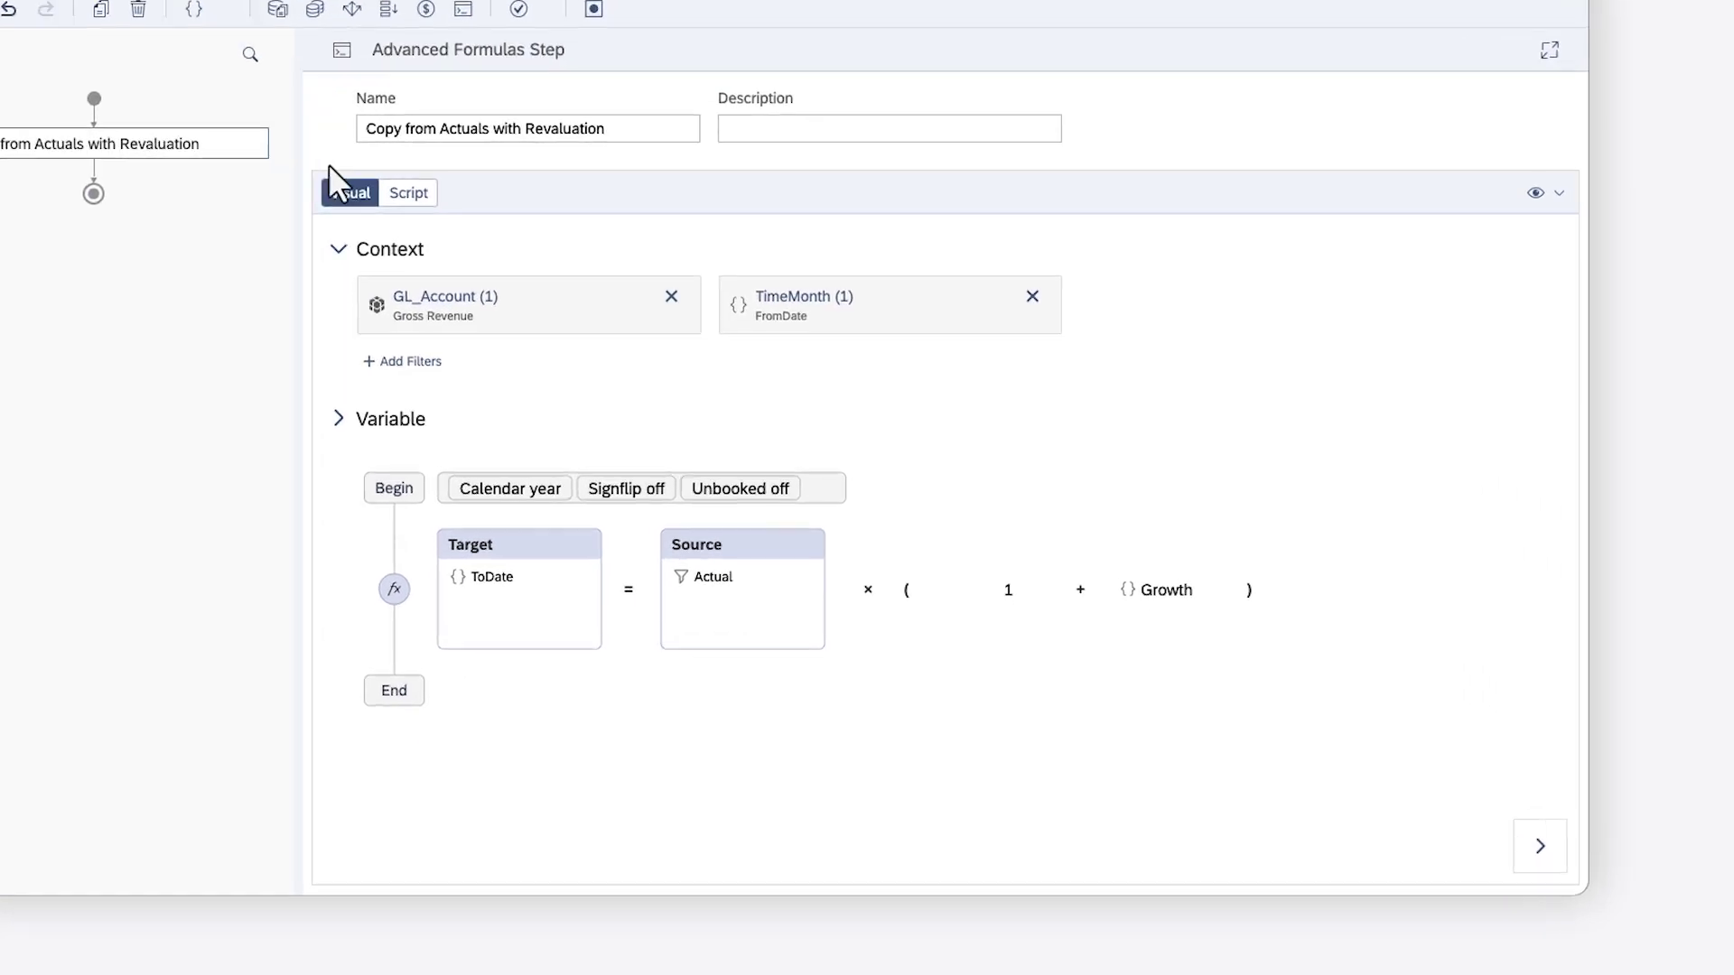
{"action": "left_click", "coordinate": [614, 315]}
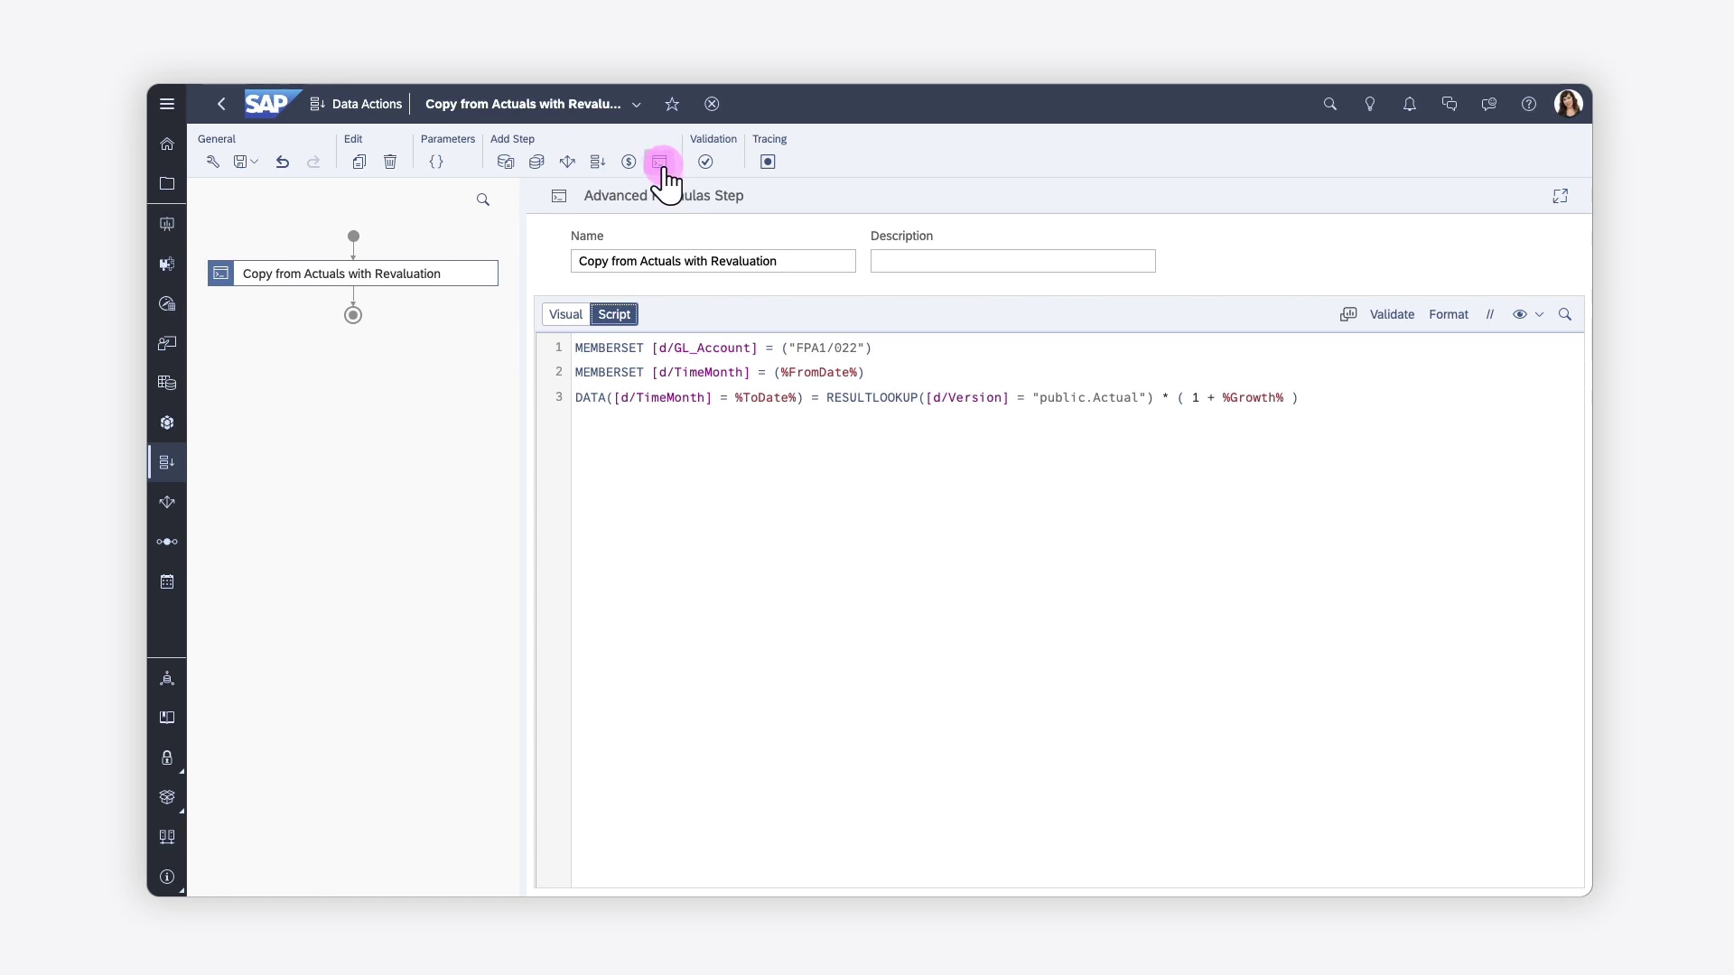
Add an Advanced Formulas step in script view, uncomment the template, and select MemberName.
{"action": "left_click", "coordinate": [662, 161]}
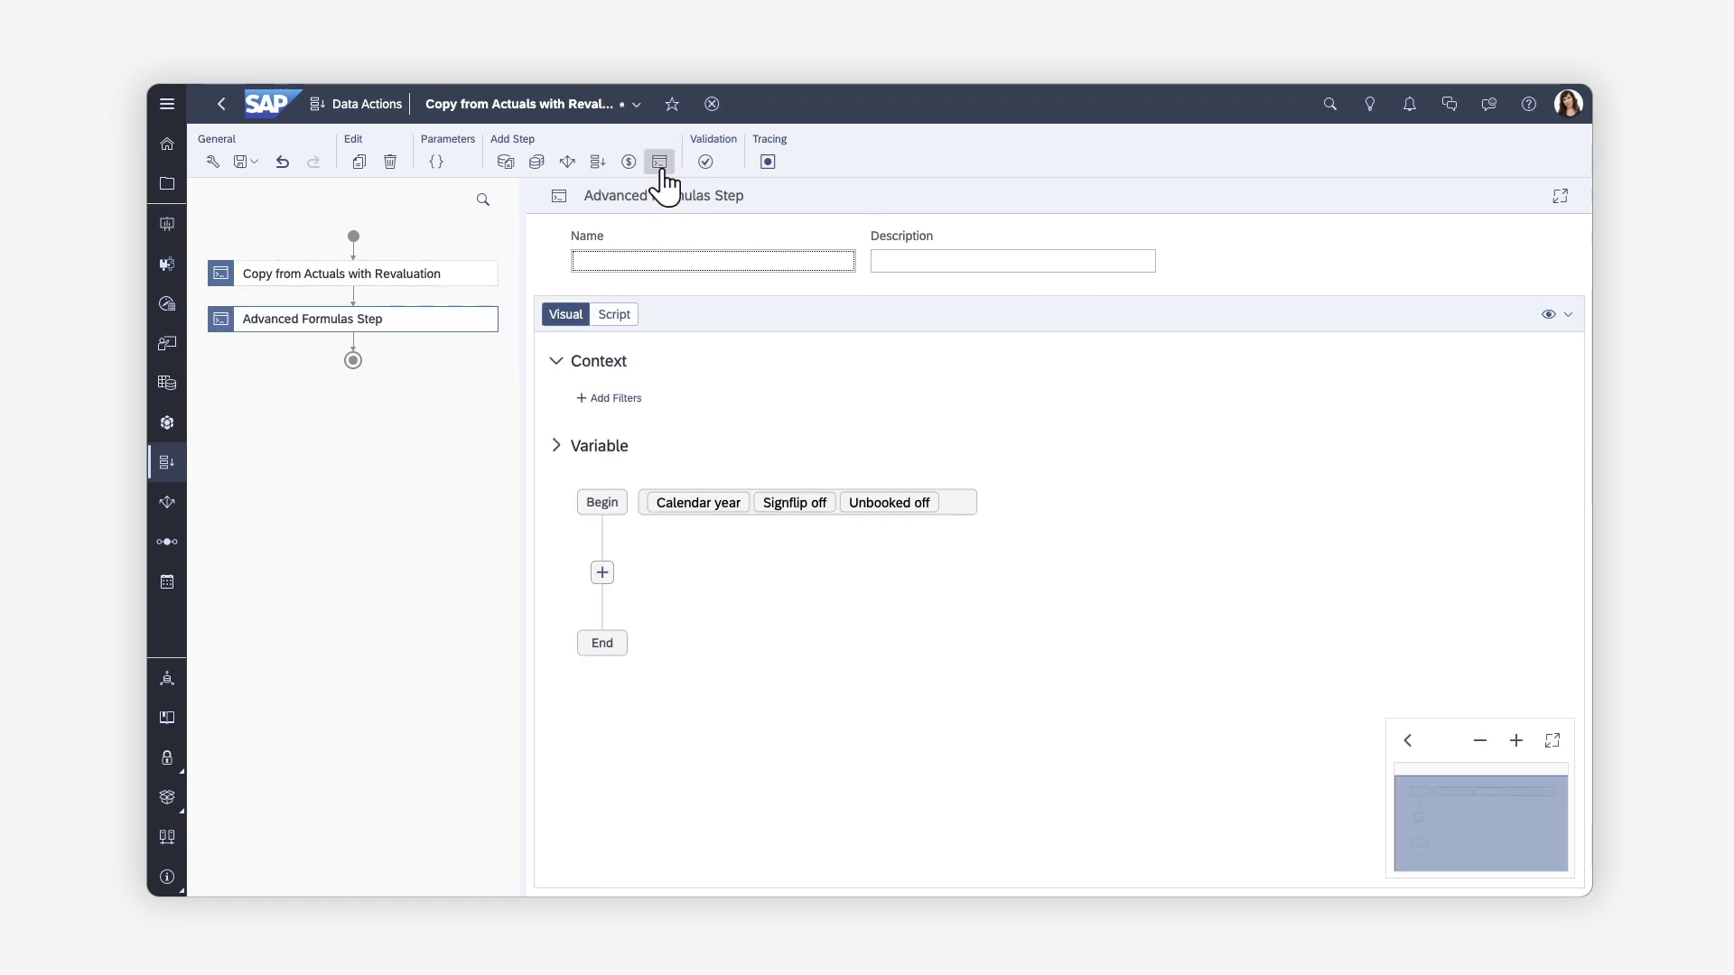
{"action": "left_click", "coordinate": [614, 315]}
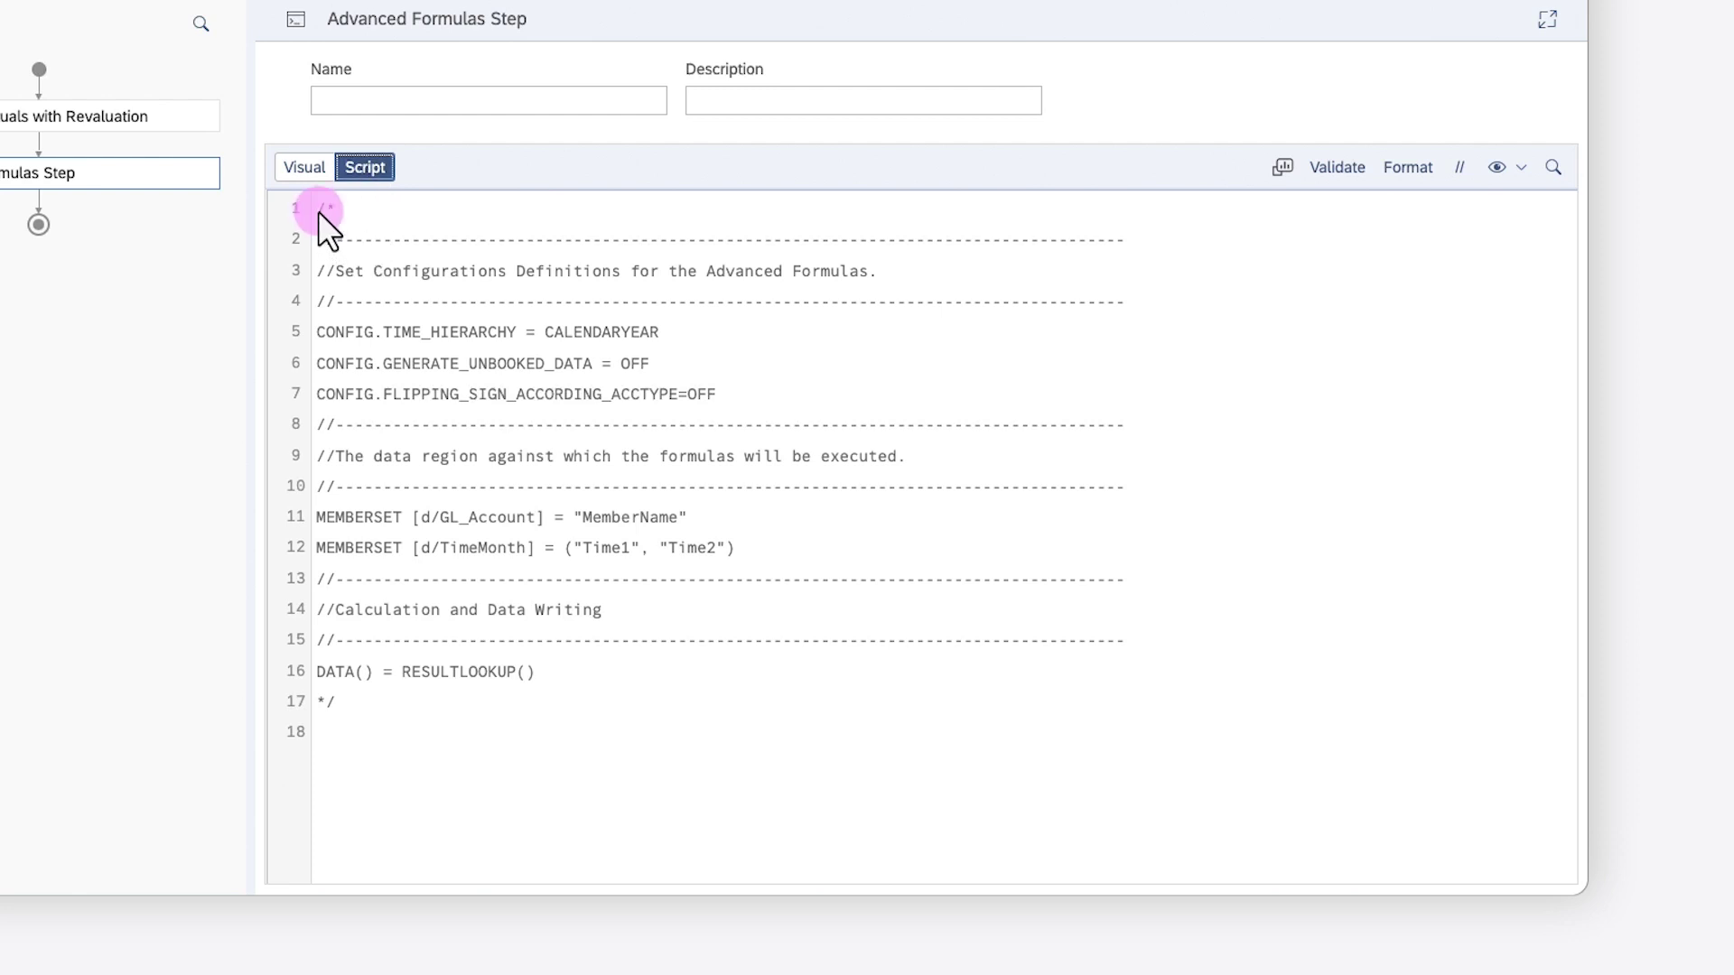
{"action": "left_click", "coordinate": [325, 208]}
{"action": "key", "text": "BackSpace"}
{"action": "key", "text": "BackSpace"}
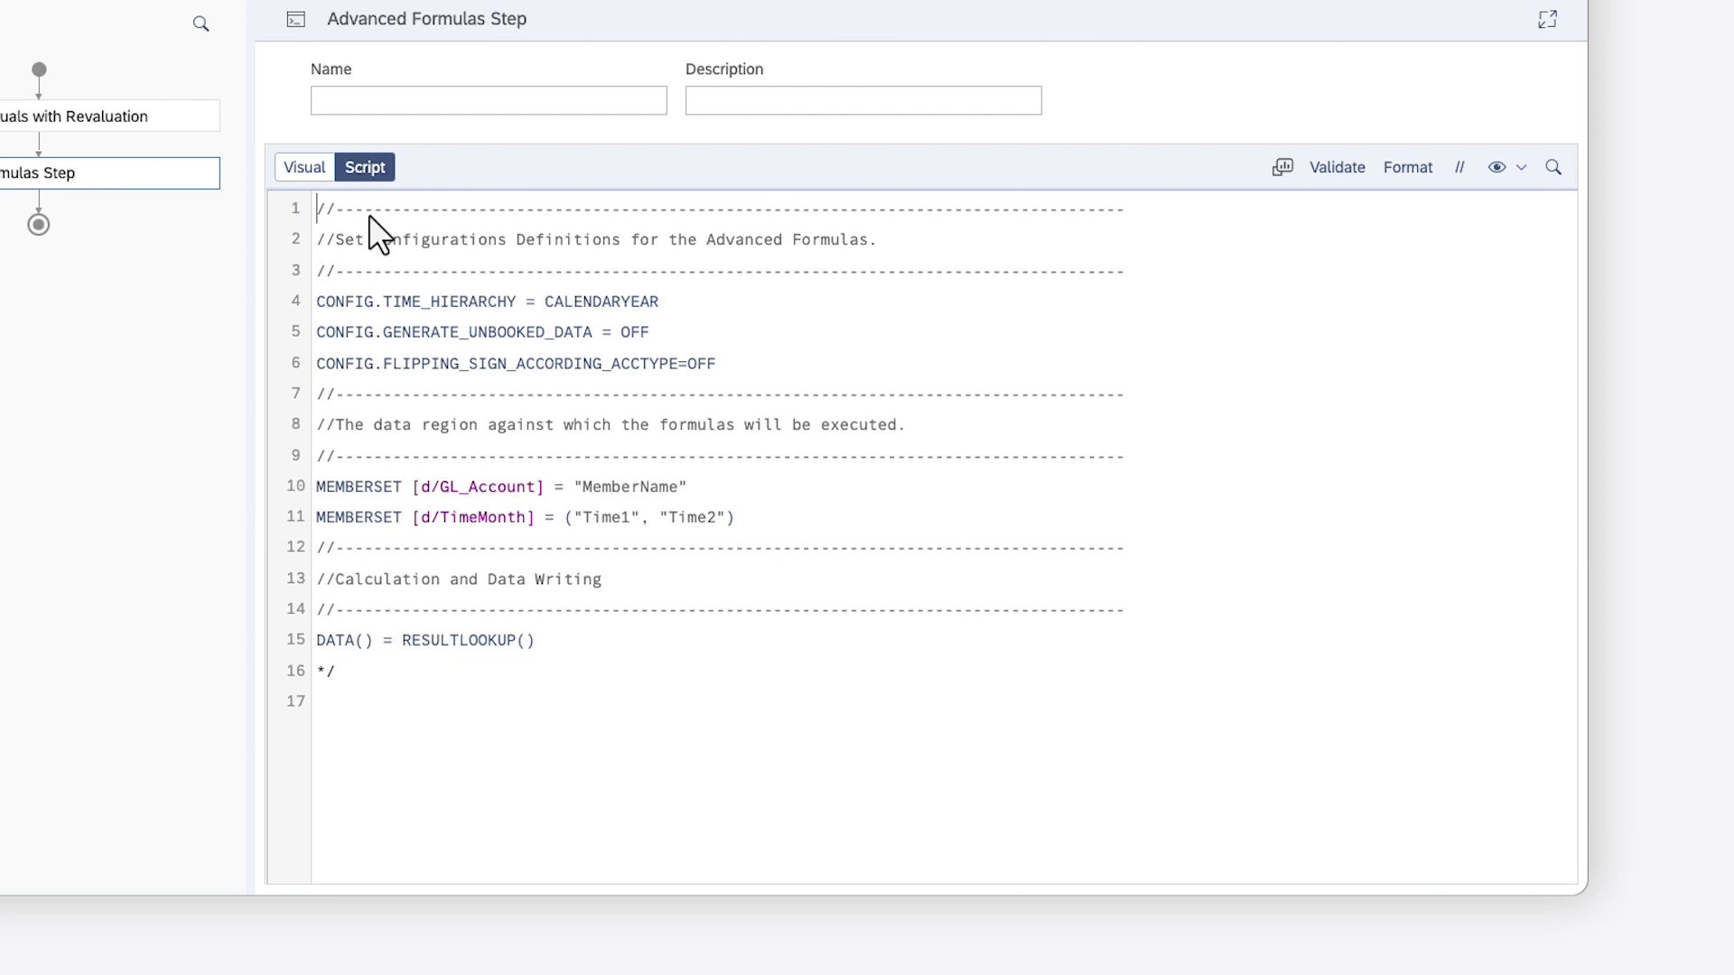
{"action": "left_click", "coordinate": [318, 673]}
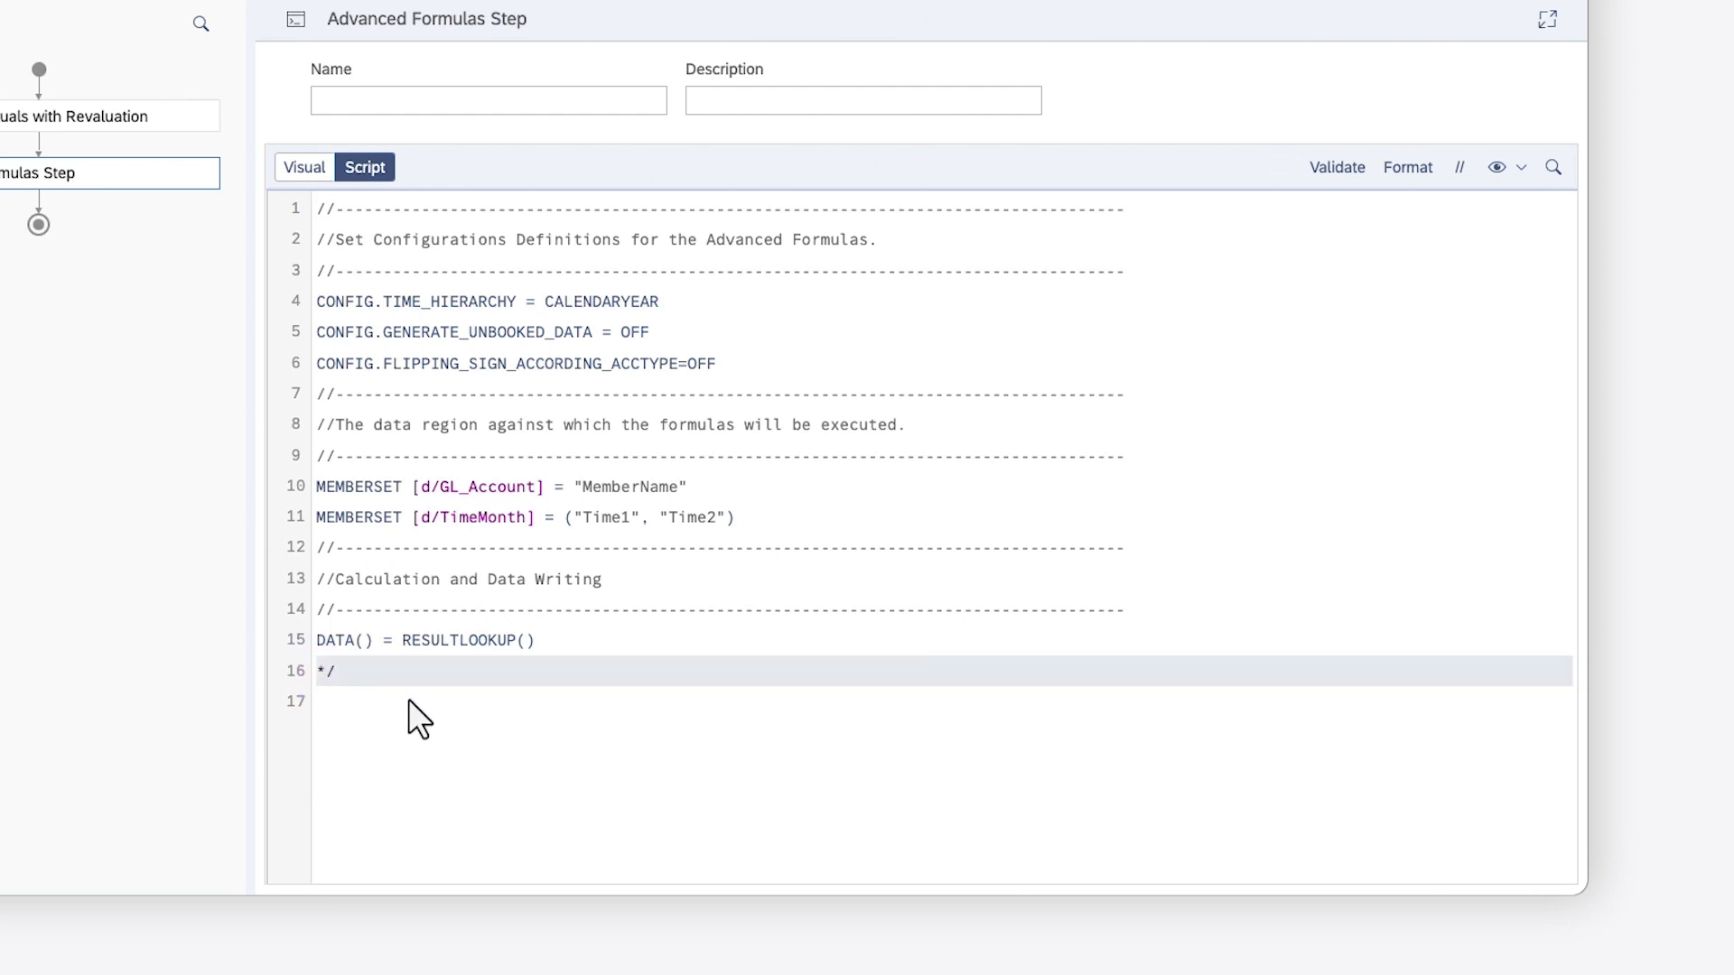
{"action": "key", "text": "BackSpace"}
{"action": "key", "text": "BackSpace"}
{"action": "key", "text": "BackSpace"}
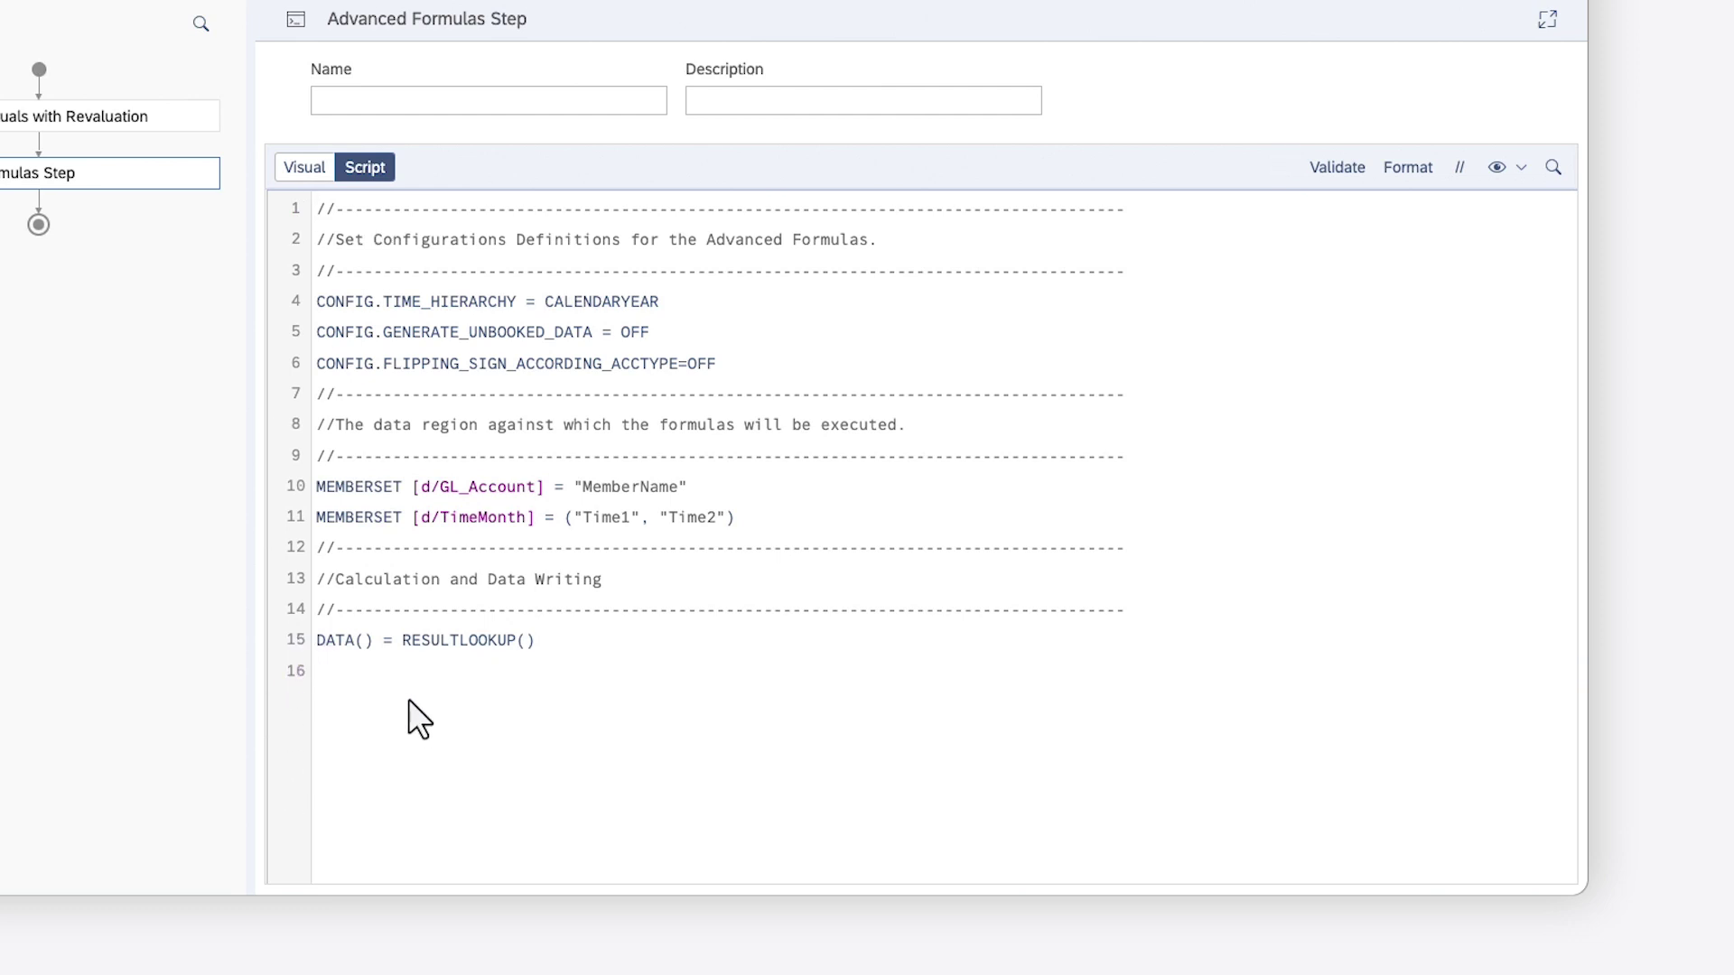
{"action": "double_click", "coordinate": [616, 491]}
{"action": "type", "text": "FPA"}
{"action": "type", "text": "1/022"}
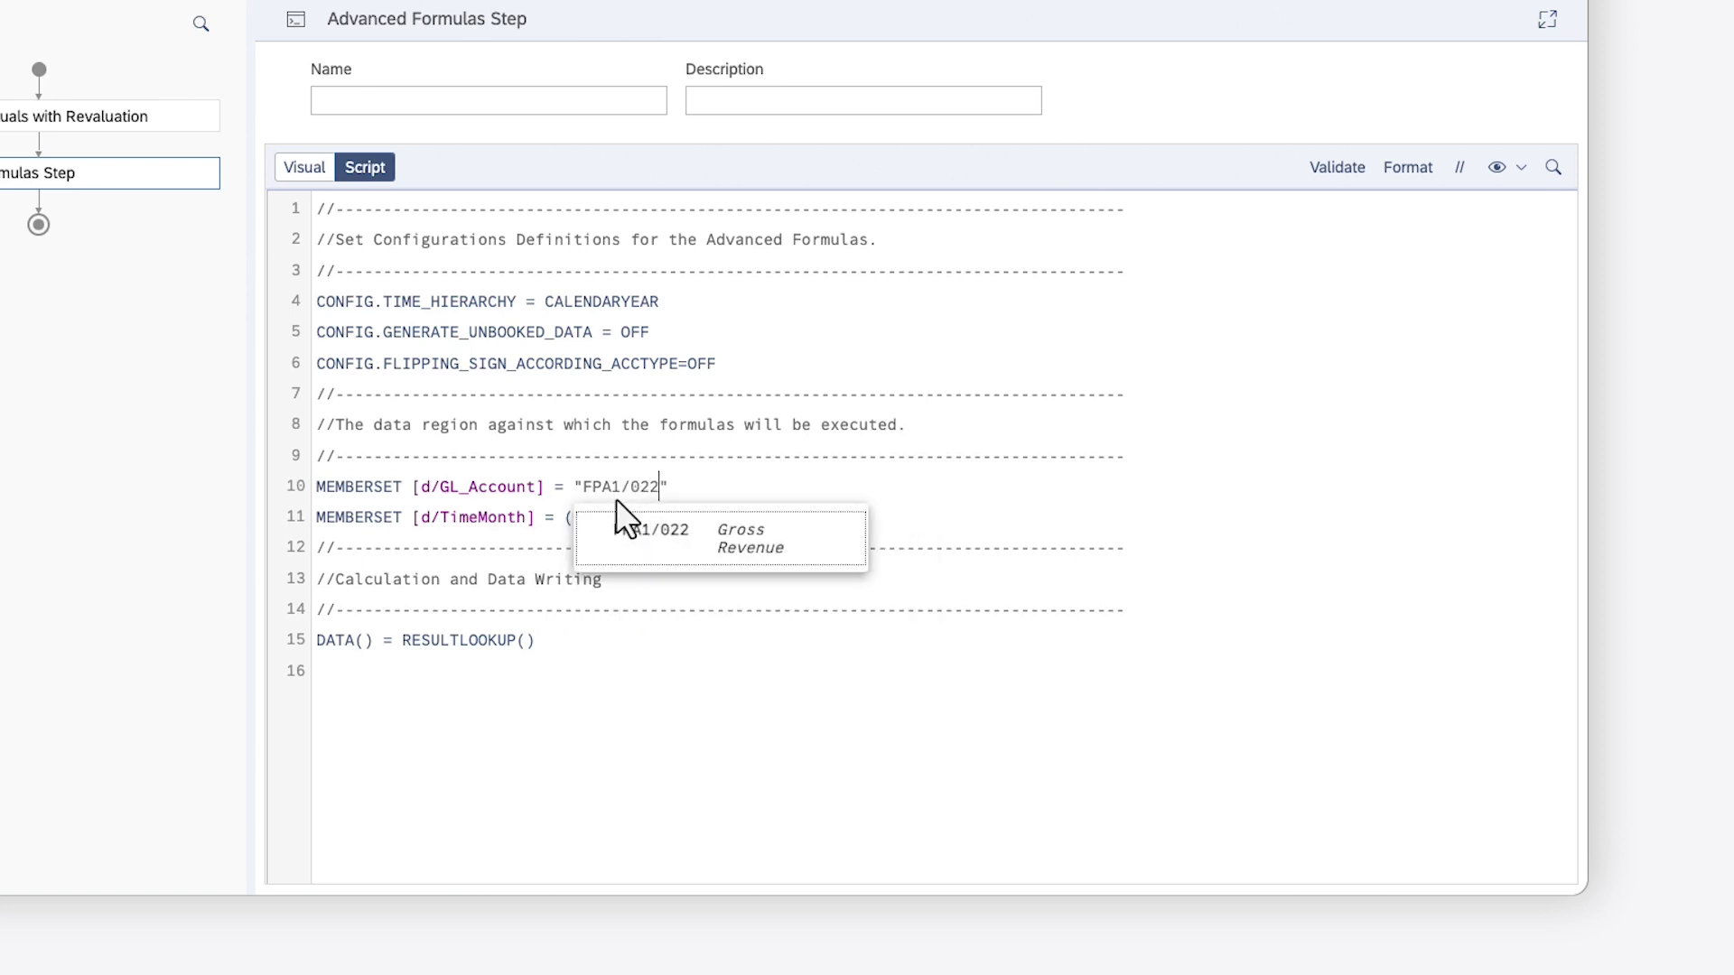
Set the account to FPA1/022 and restrict the time members to %FromDate%.
{"action": "left_click", "coordinate": [638, 531]}
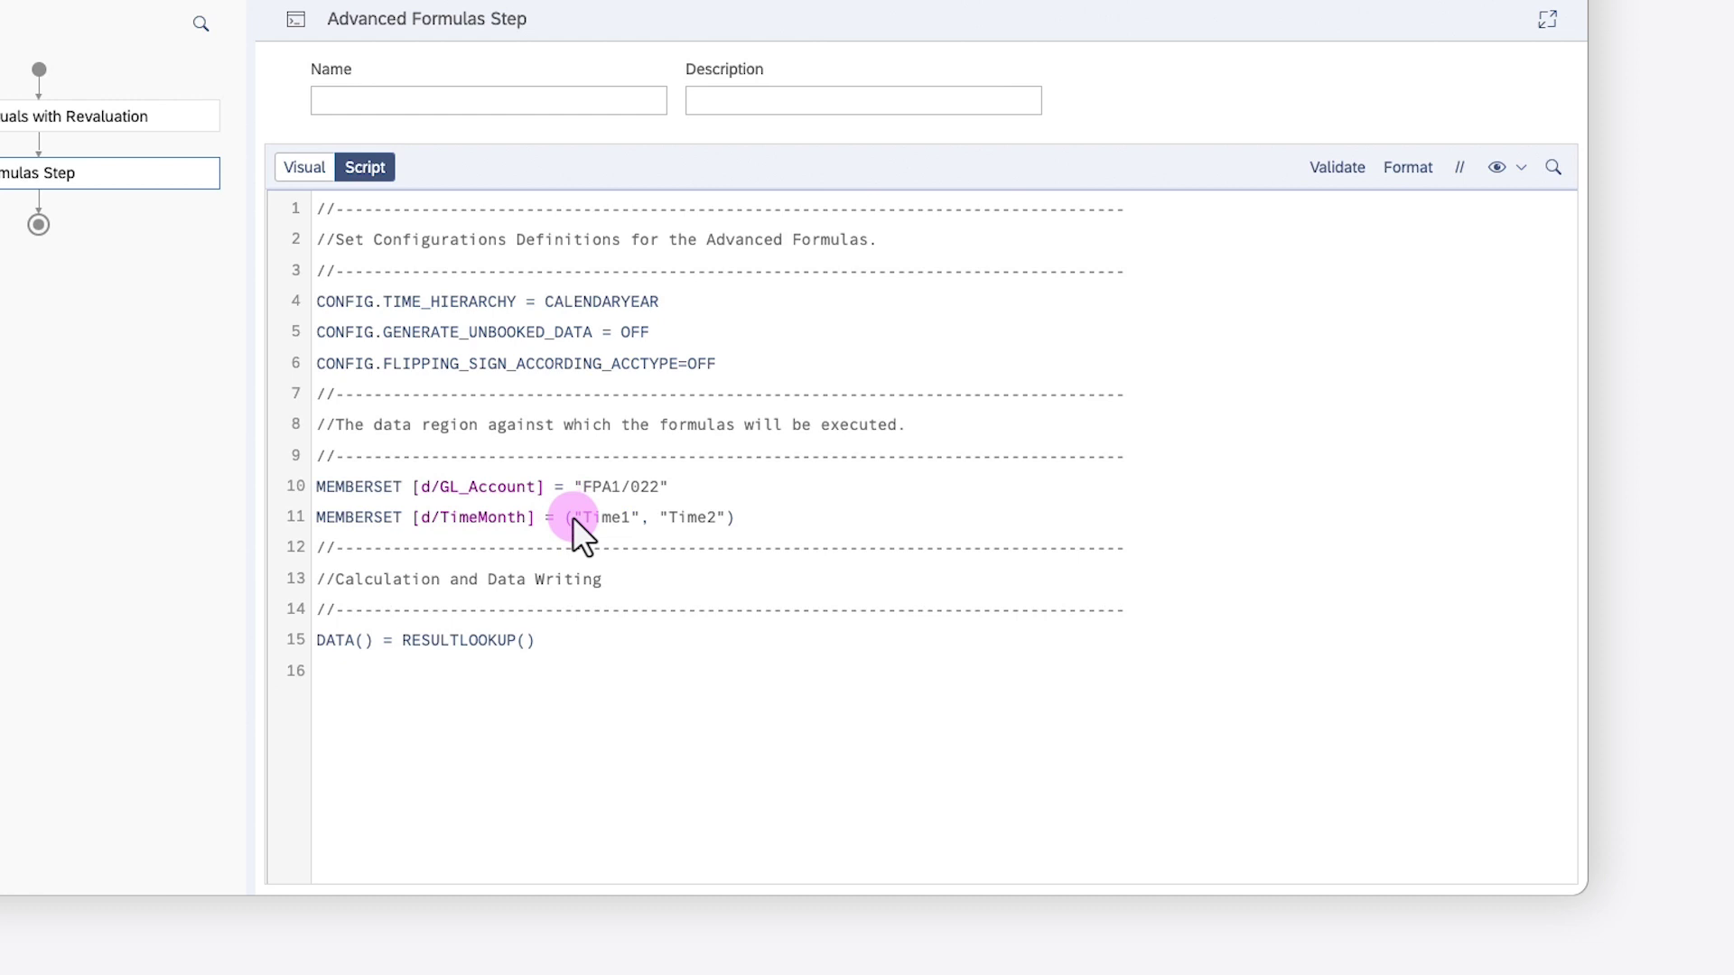
{"action": "double_click", "coordinate": [582, 516]}
{"action": "left_click_drag", "start_coordinate": [703, 537], "coordinate": [726, 540]}
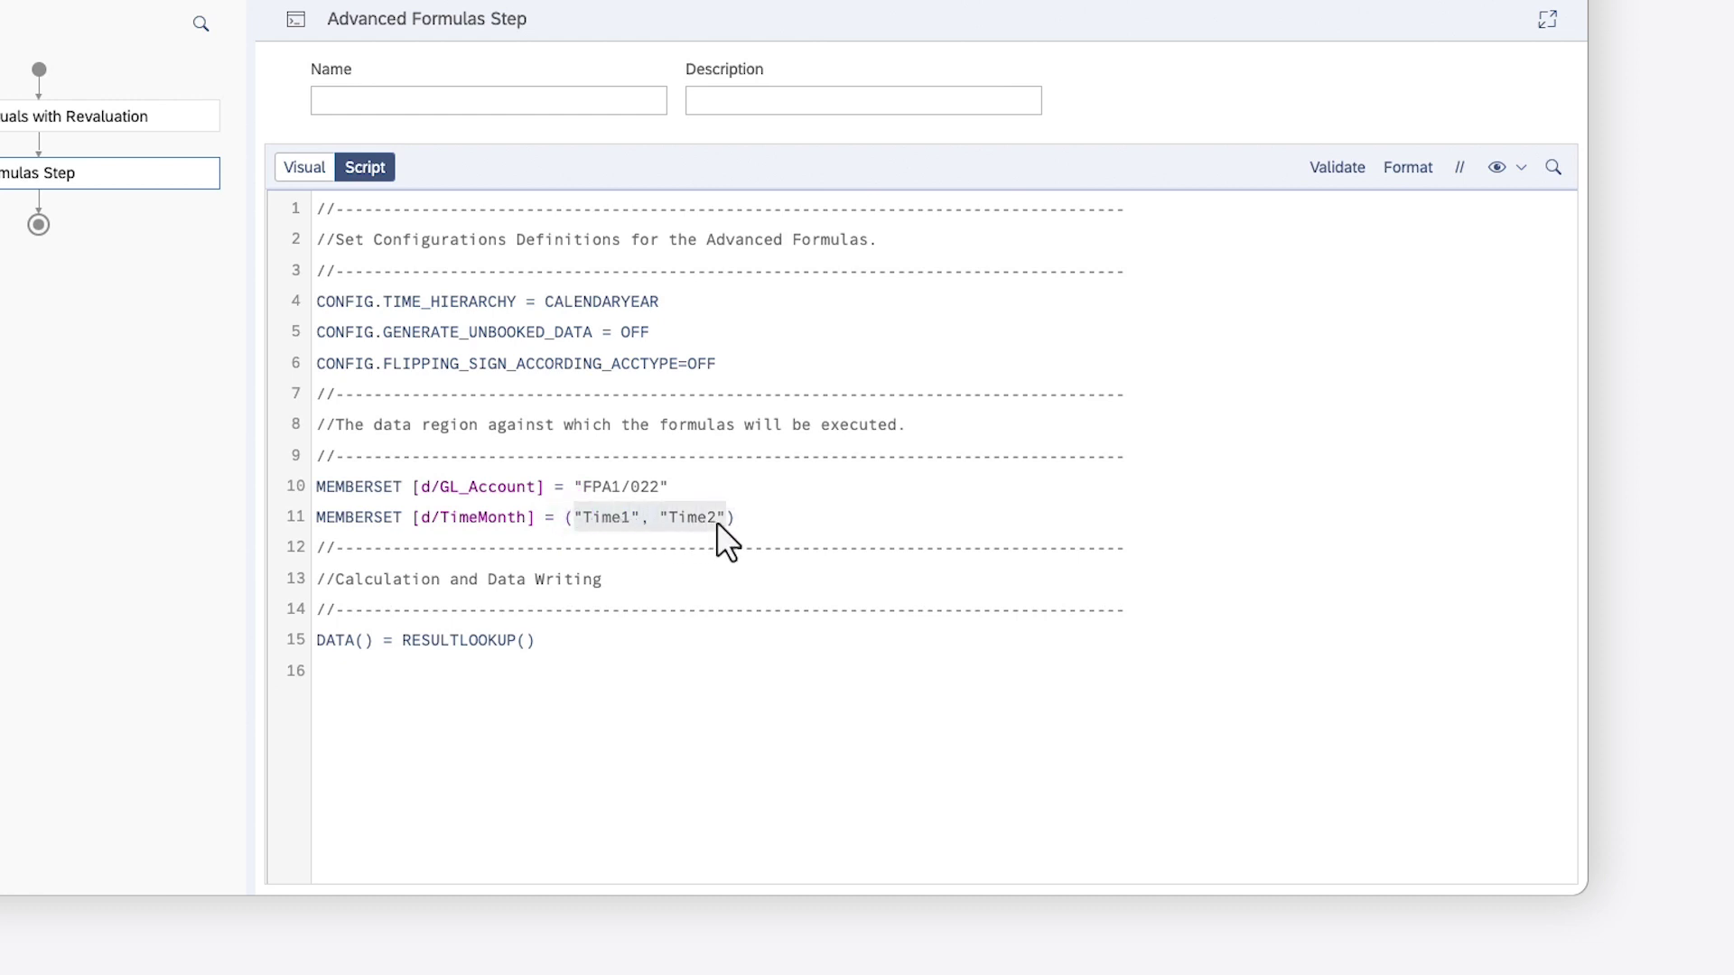
{"action": "type", "text": "%"}
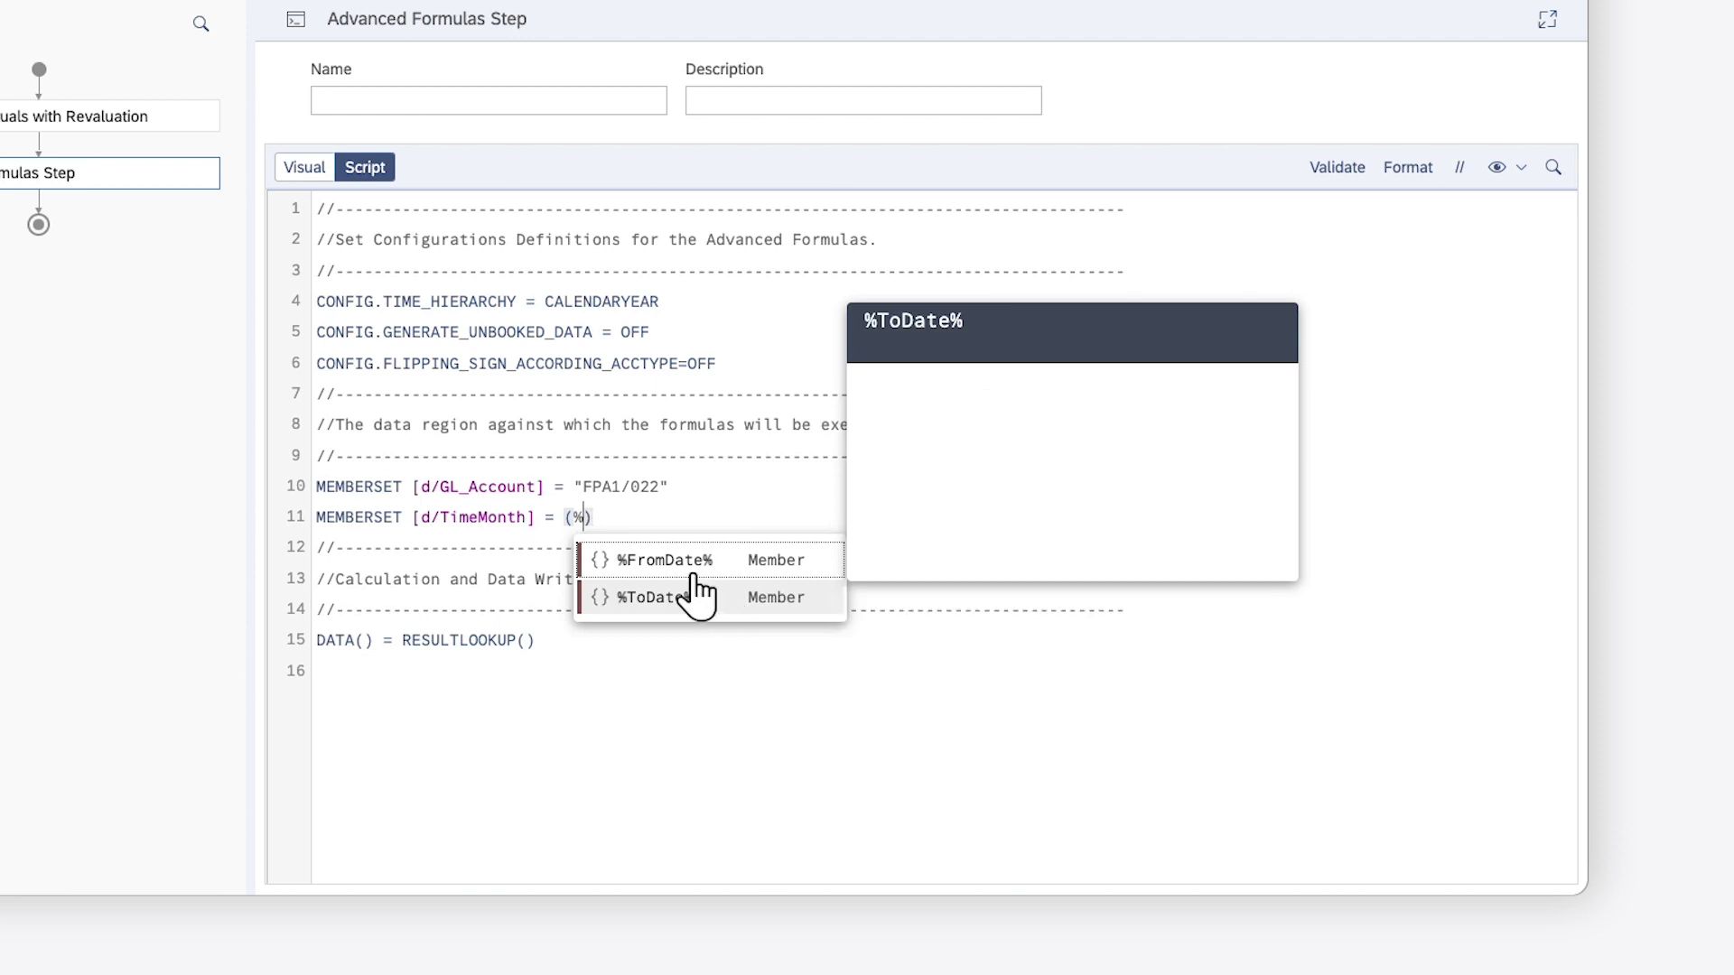
{"action": "left_click", "coordinate": [664, 559]}
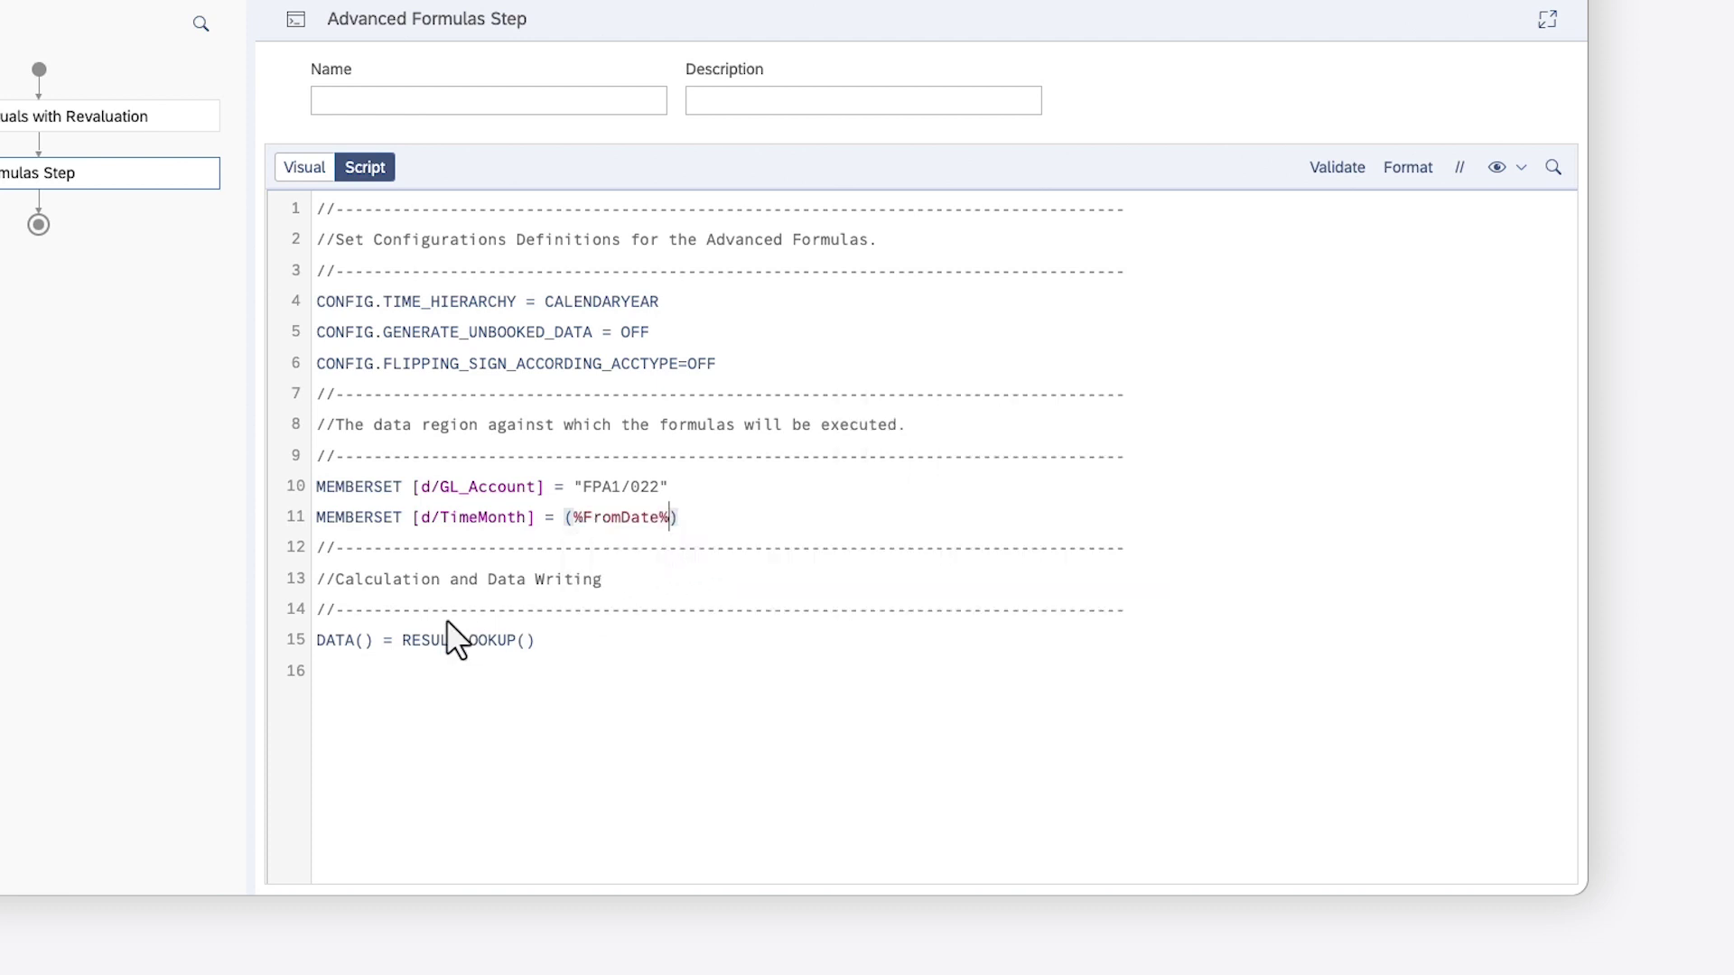
Write DATA([d/TimeMonth] = %ToDate%) = RESULTLOOKUP([d/Version] = "public.Actual") and start saving.
{"action": "left_click", "coordinate": [367, 641]}
{"action": "key", "text": "ctrl+space"}
{"action": "left_click", "coordinate": [453, 826]}
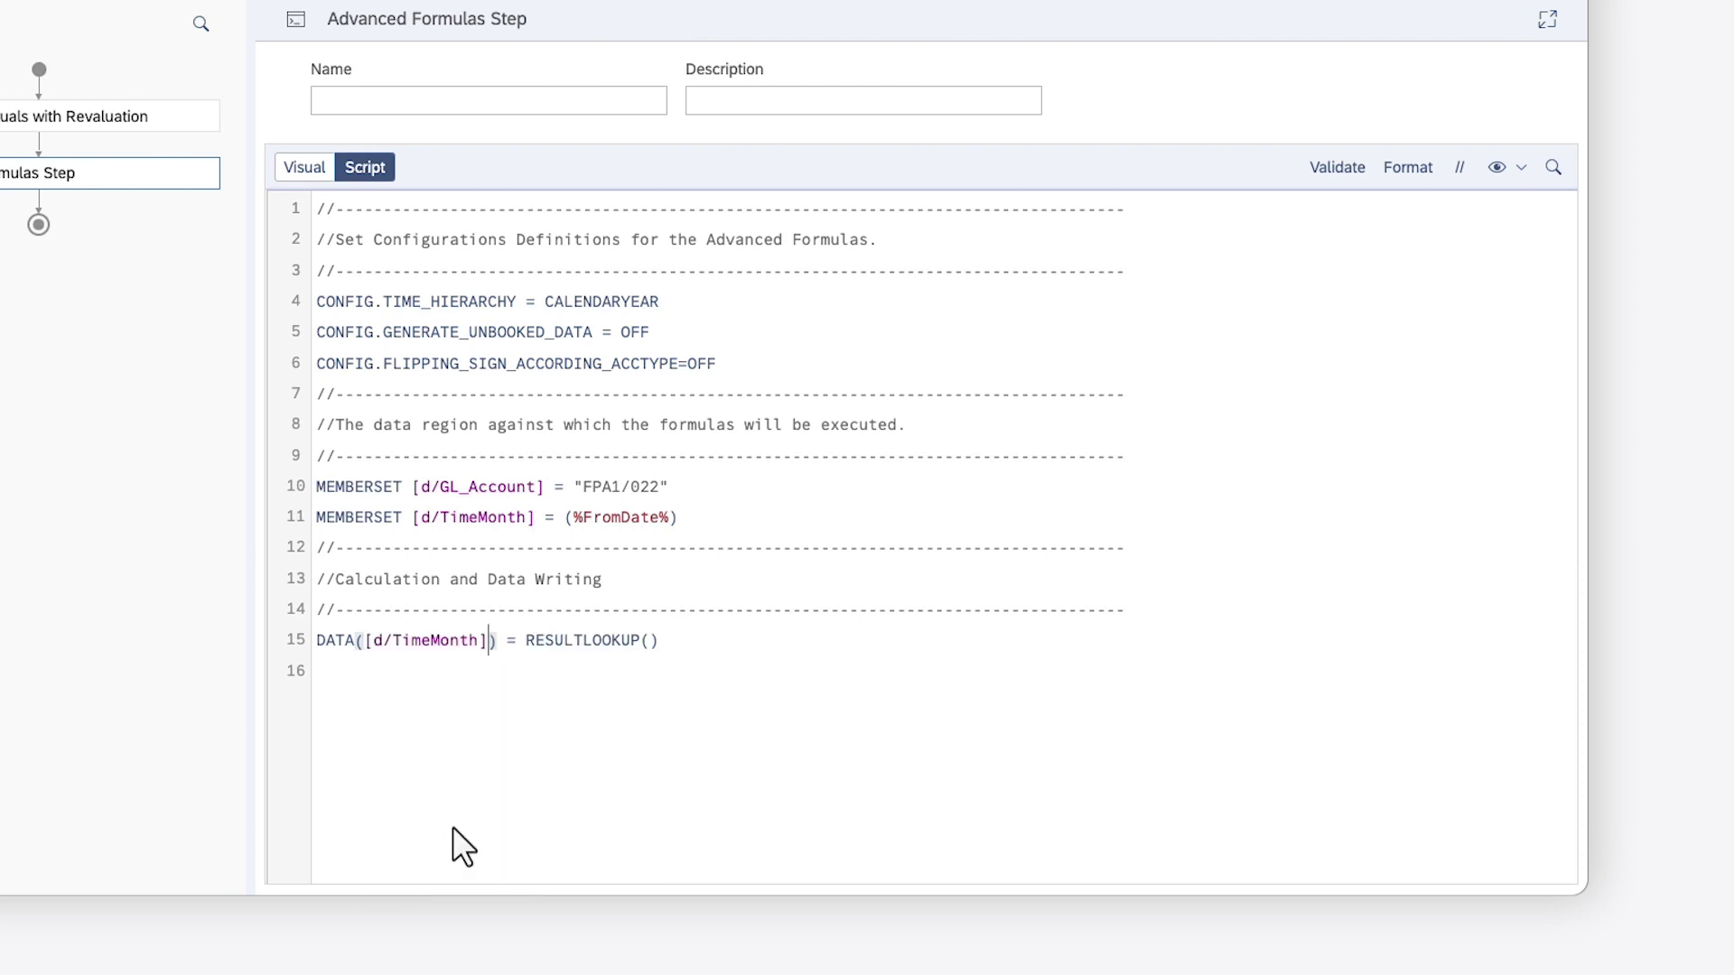
{"action": "type", "text": "= %"}
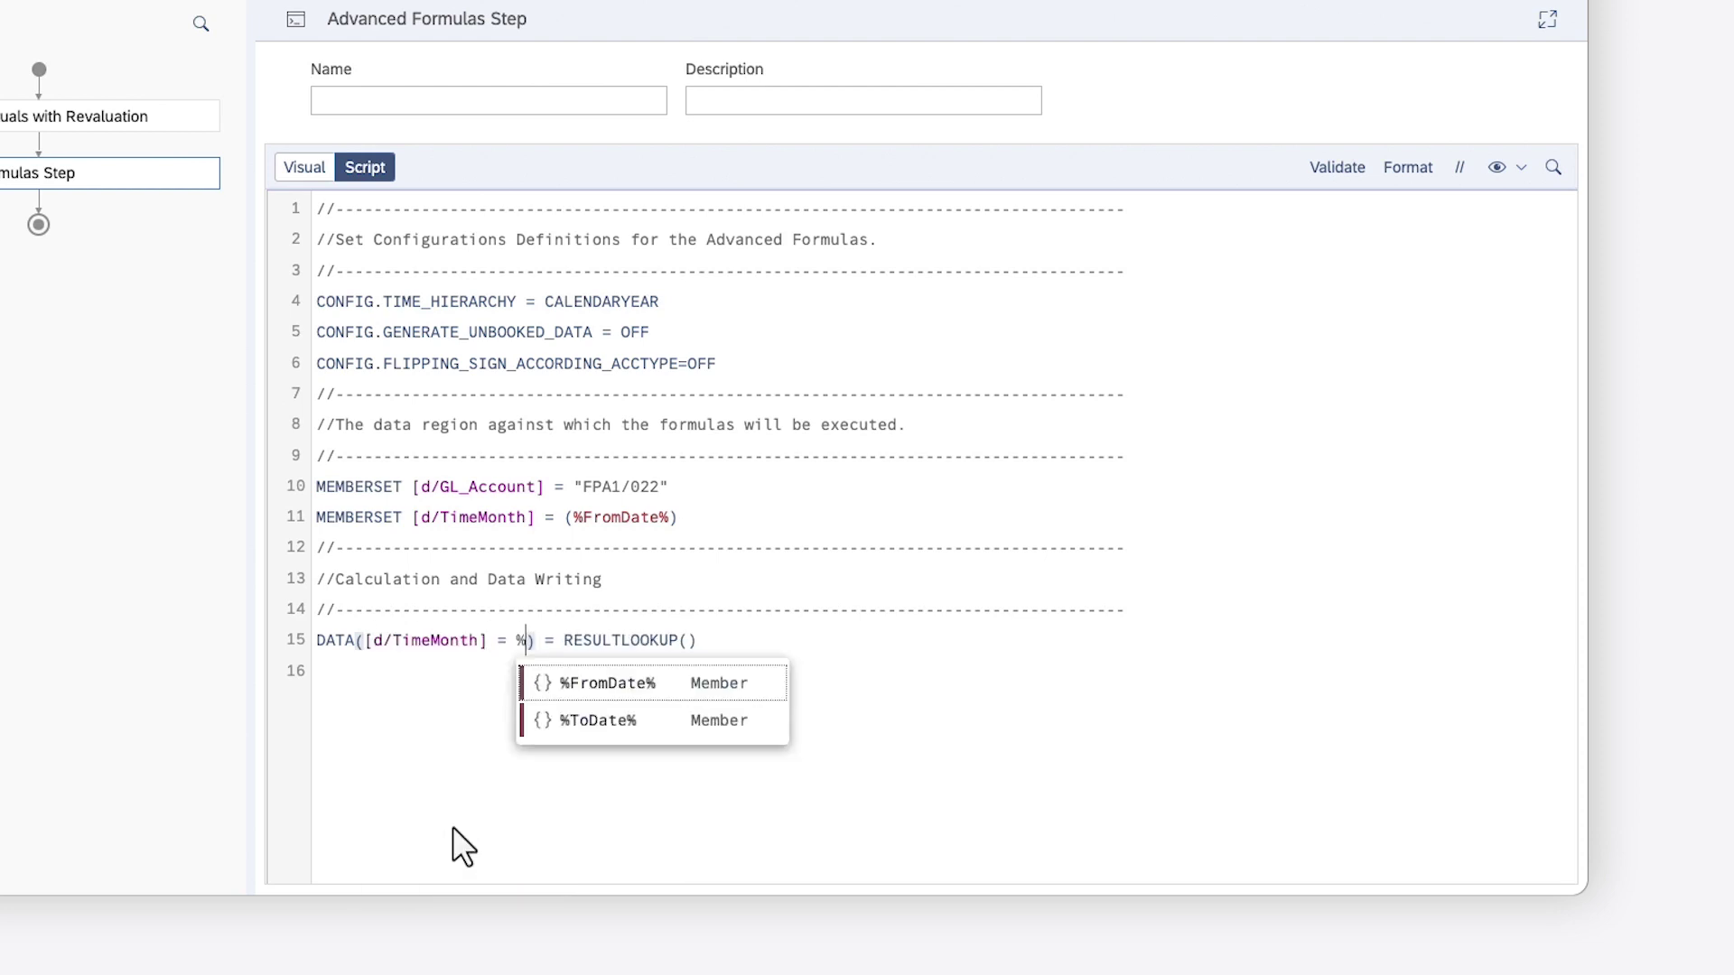
{"action": "left_click", "coordinate": [591, 719]}
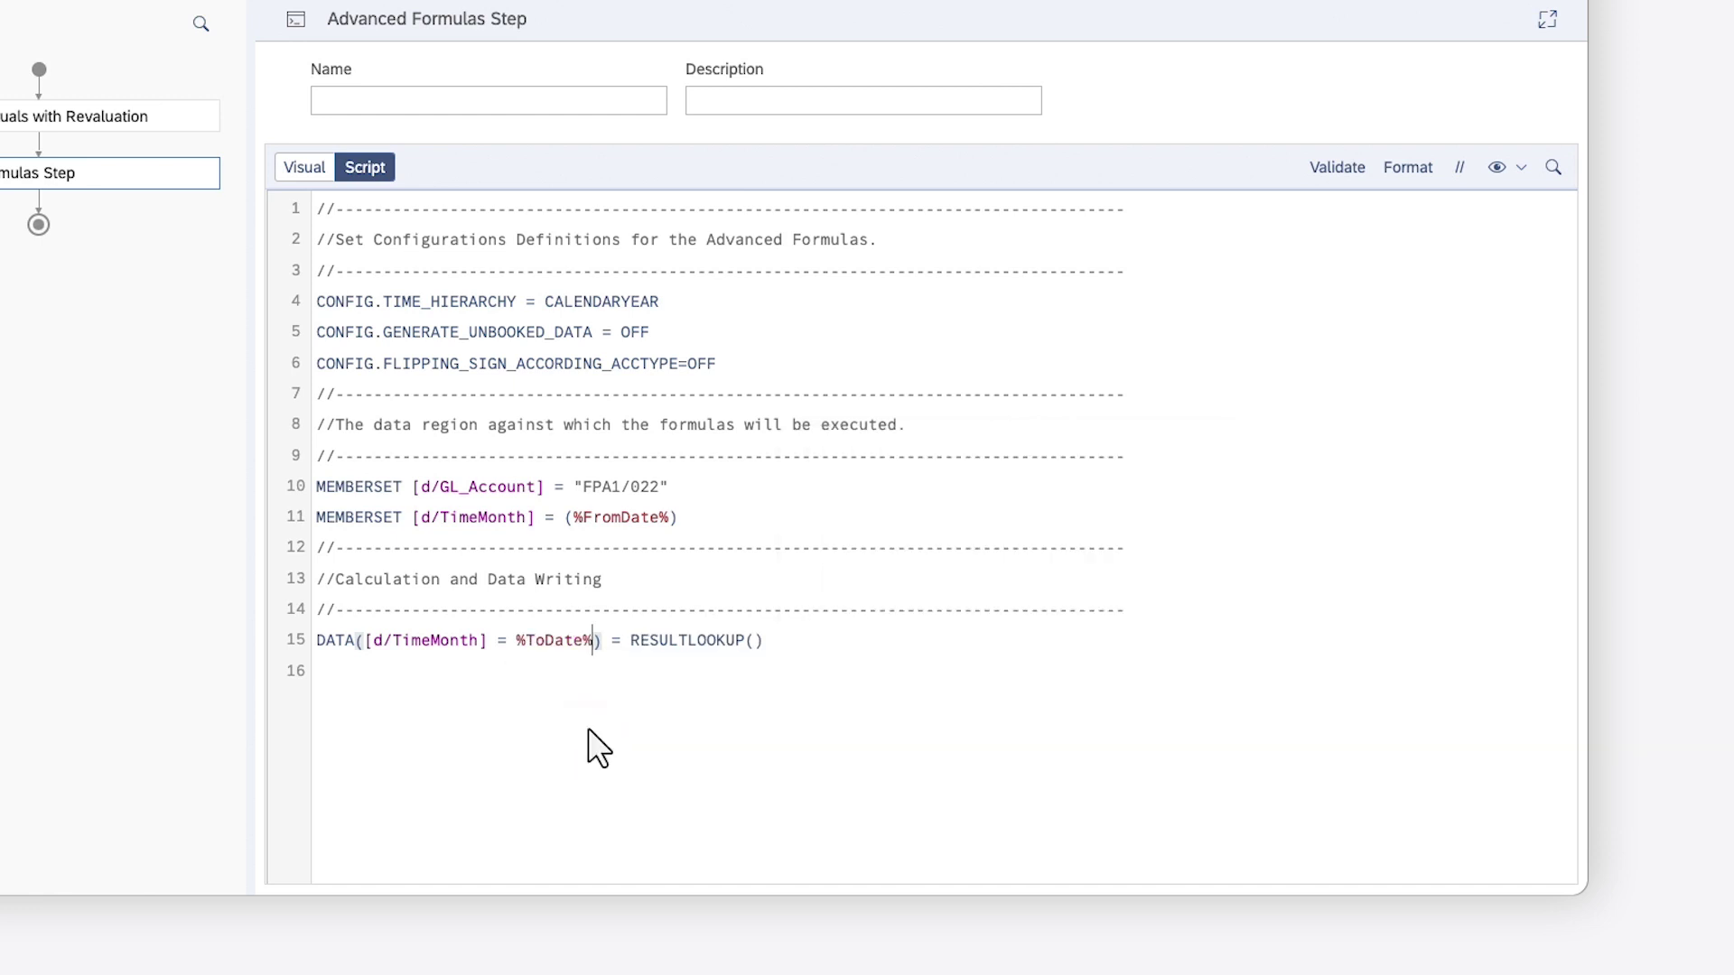
{"action": "left_click", "coordinate": [752, 642]}
{"action": "key", "text": "ctrl+space"}
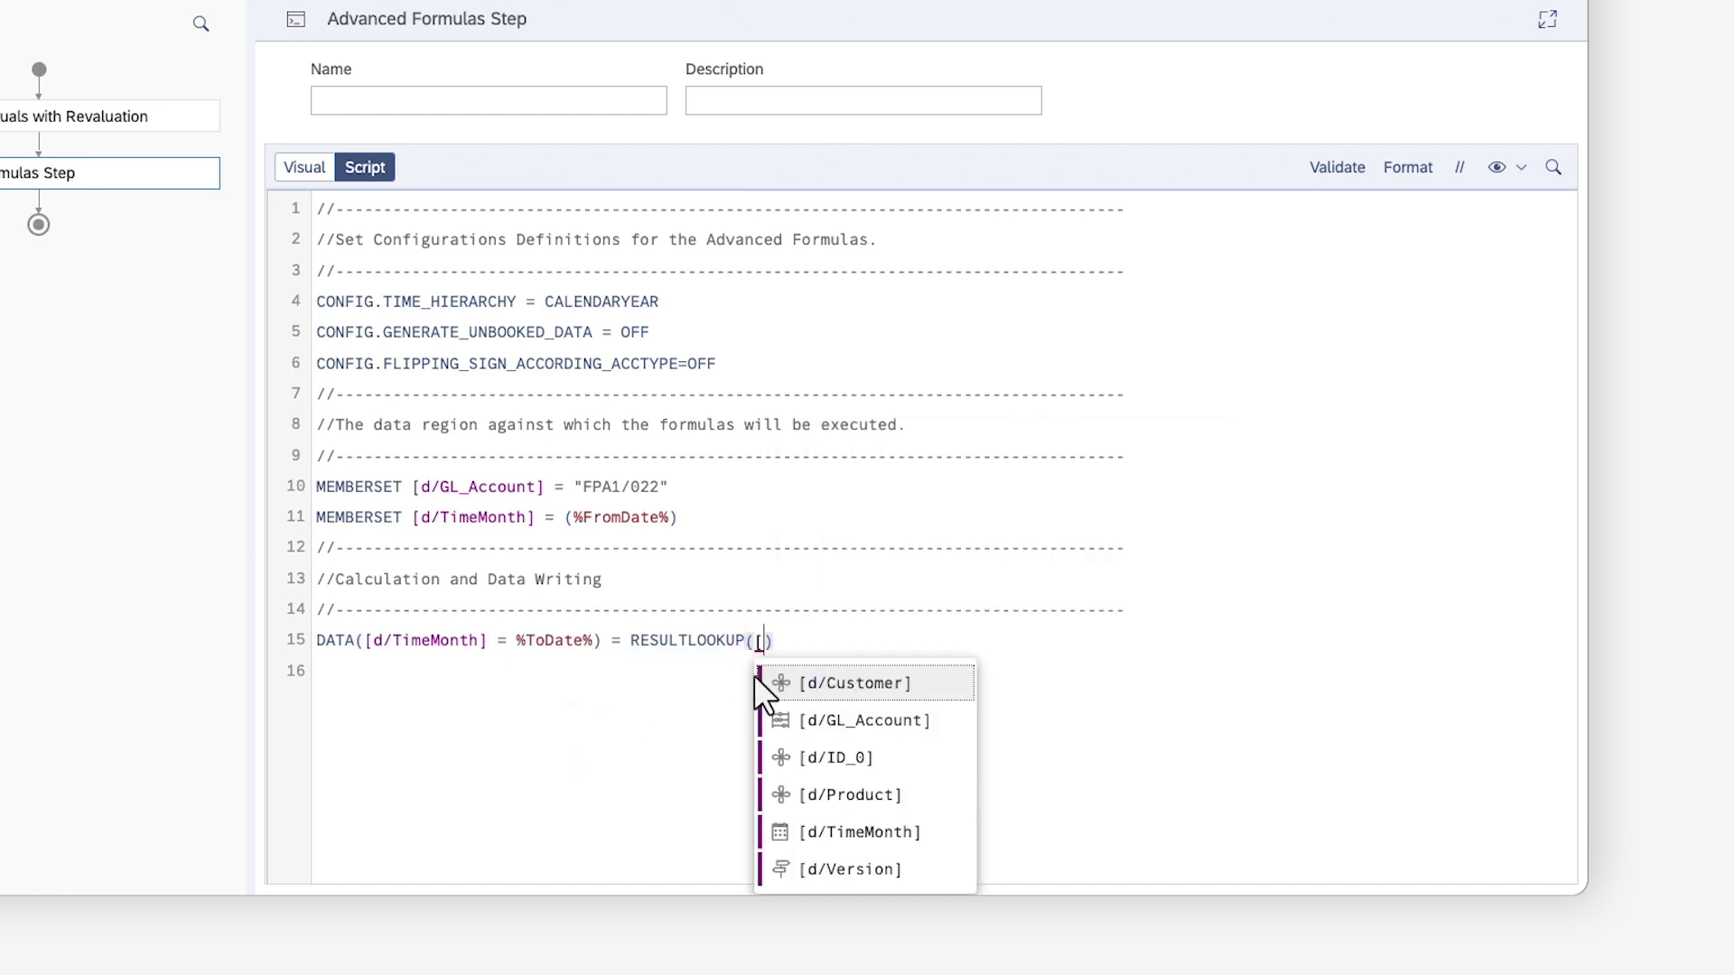
{"action": "left_click", "coordinate": [843, 867]}
{"action": "type", "text": "= \""}
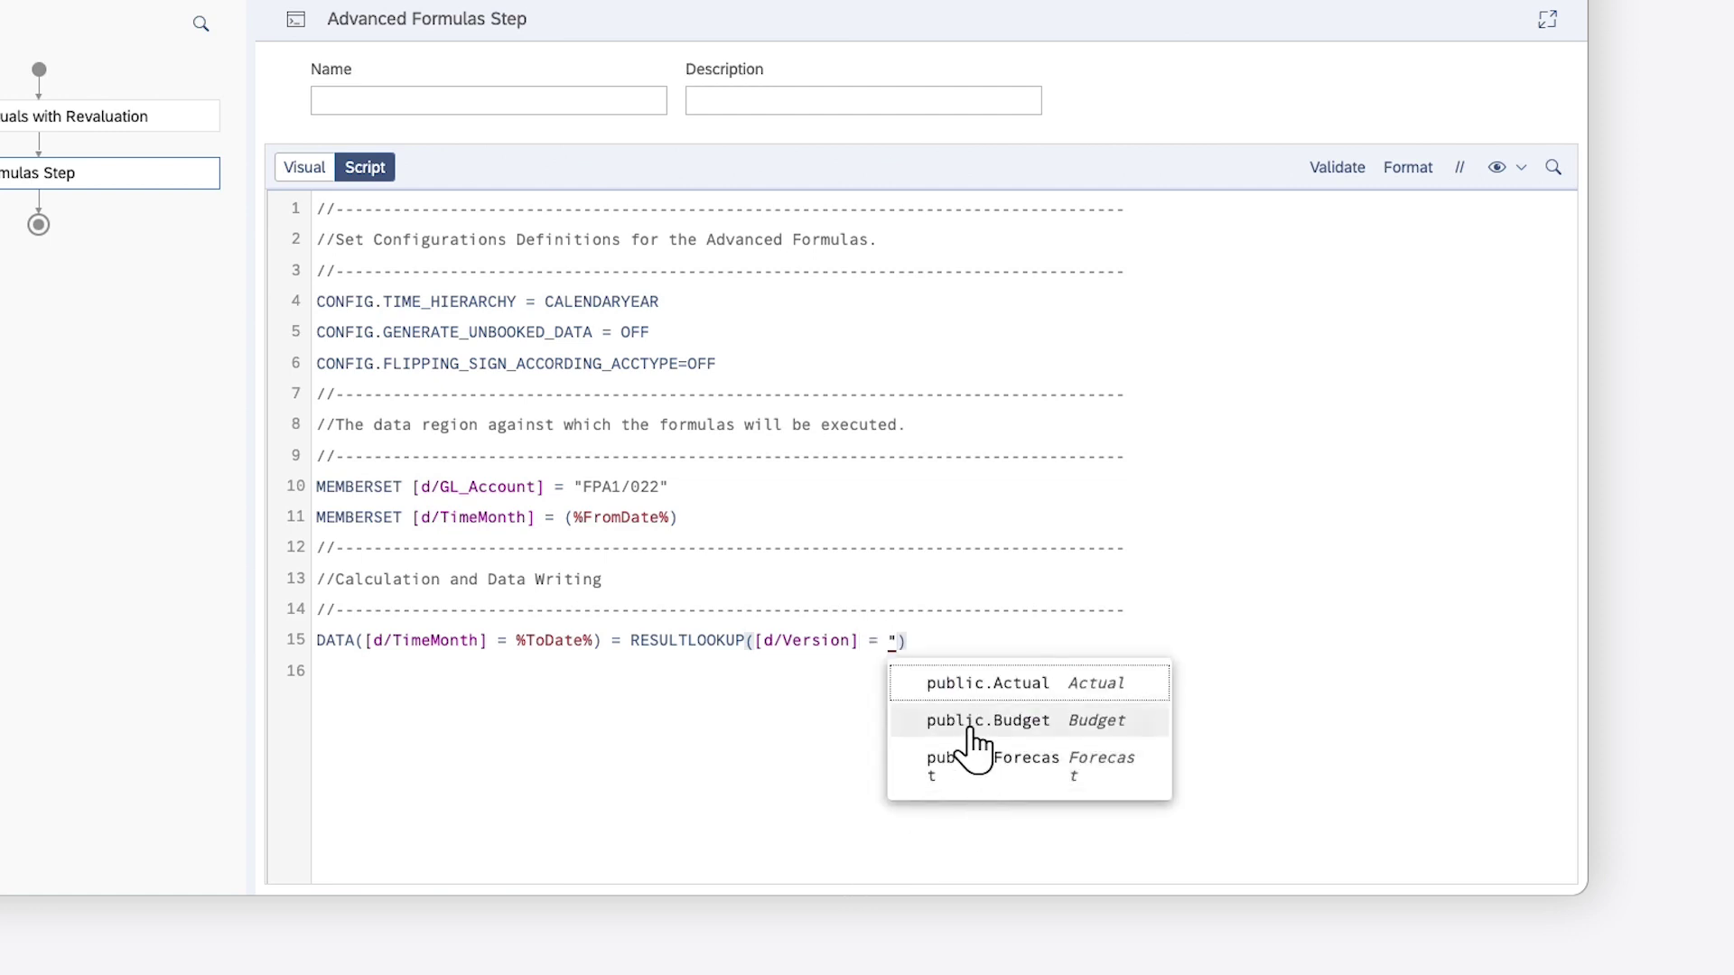
{"action": "left_click", "coordinate": [974, 694]}
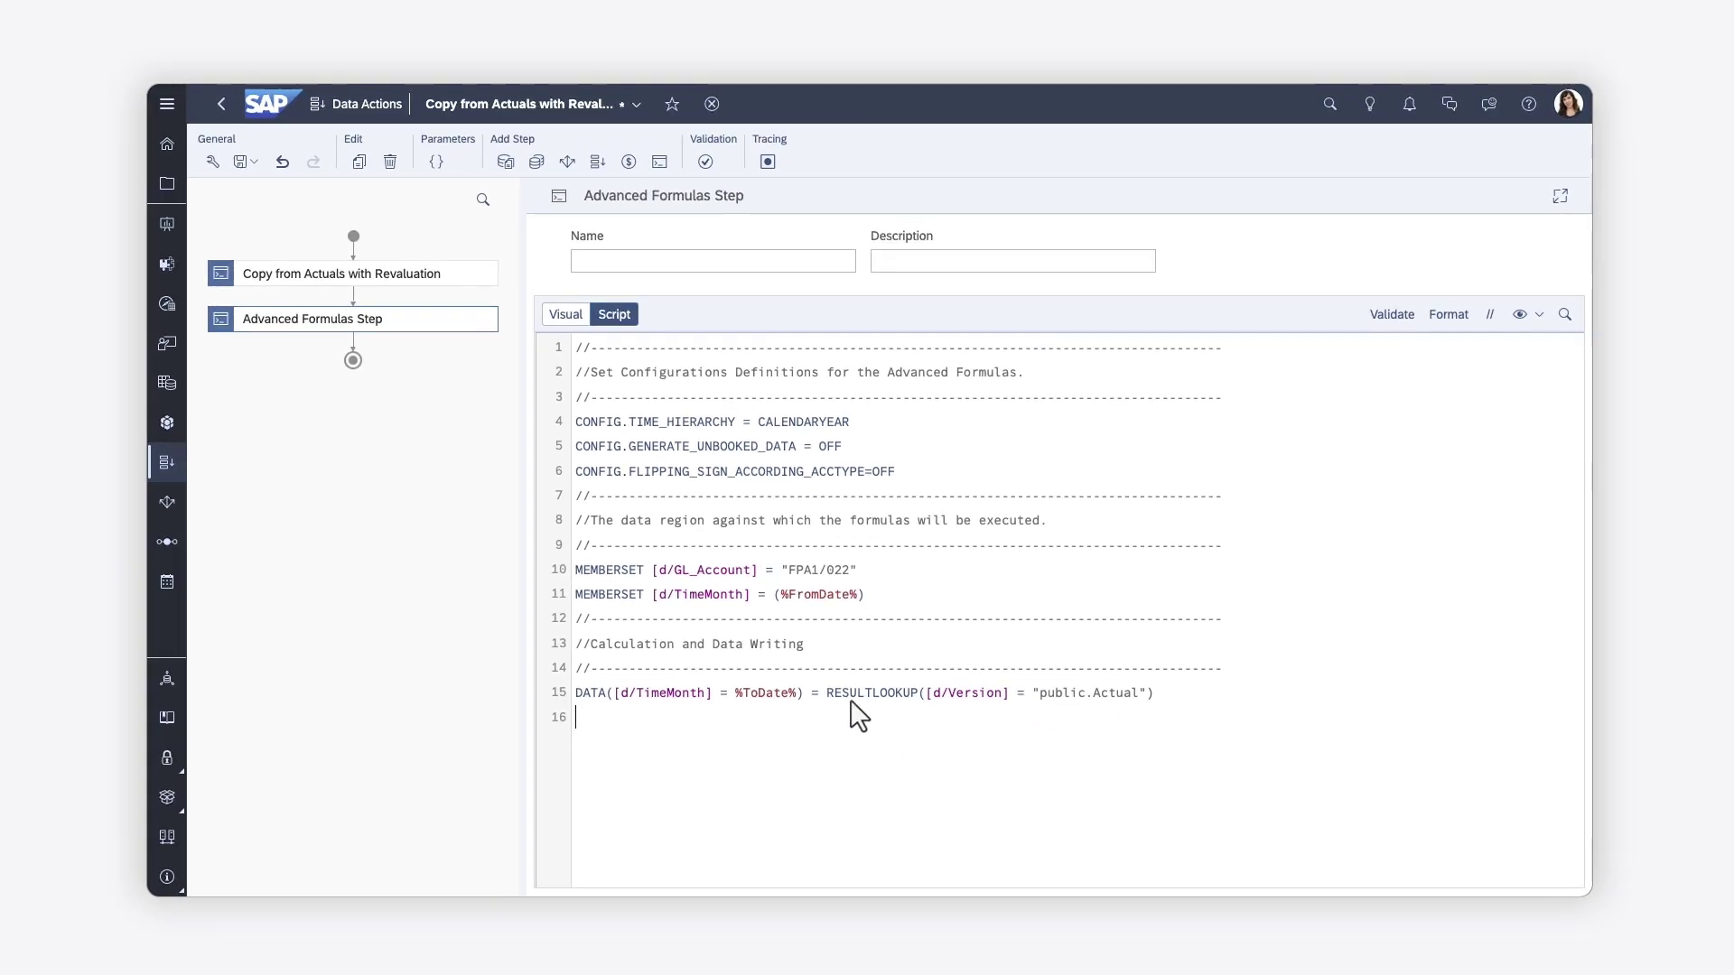
{"action": "left_click", "coordinate": [246, 162]}
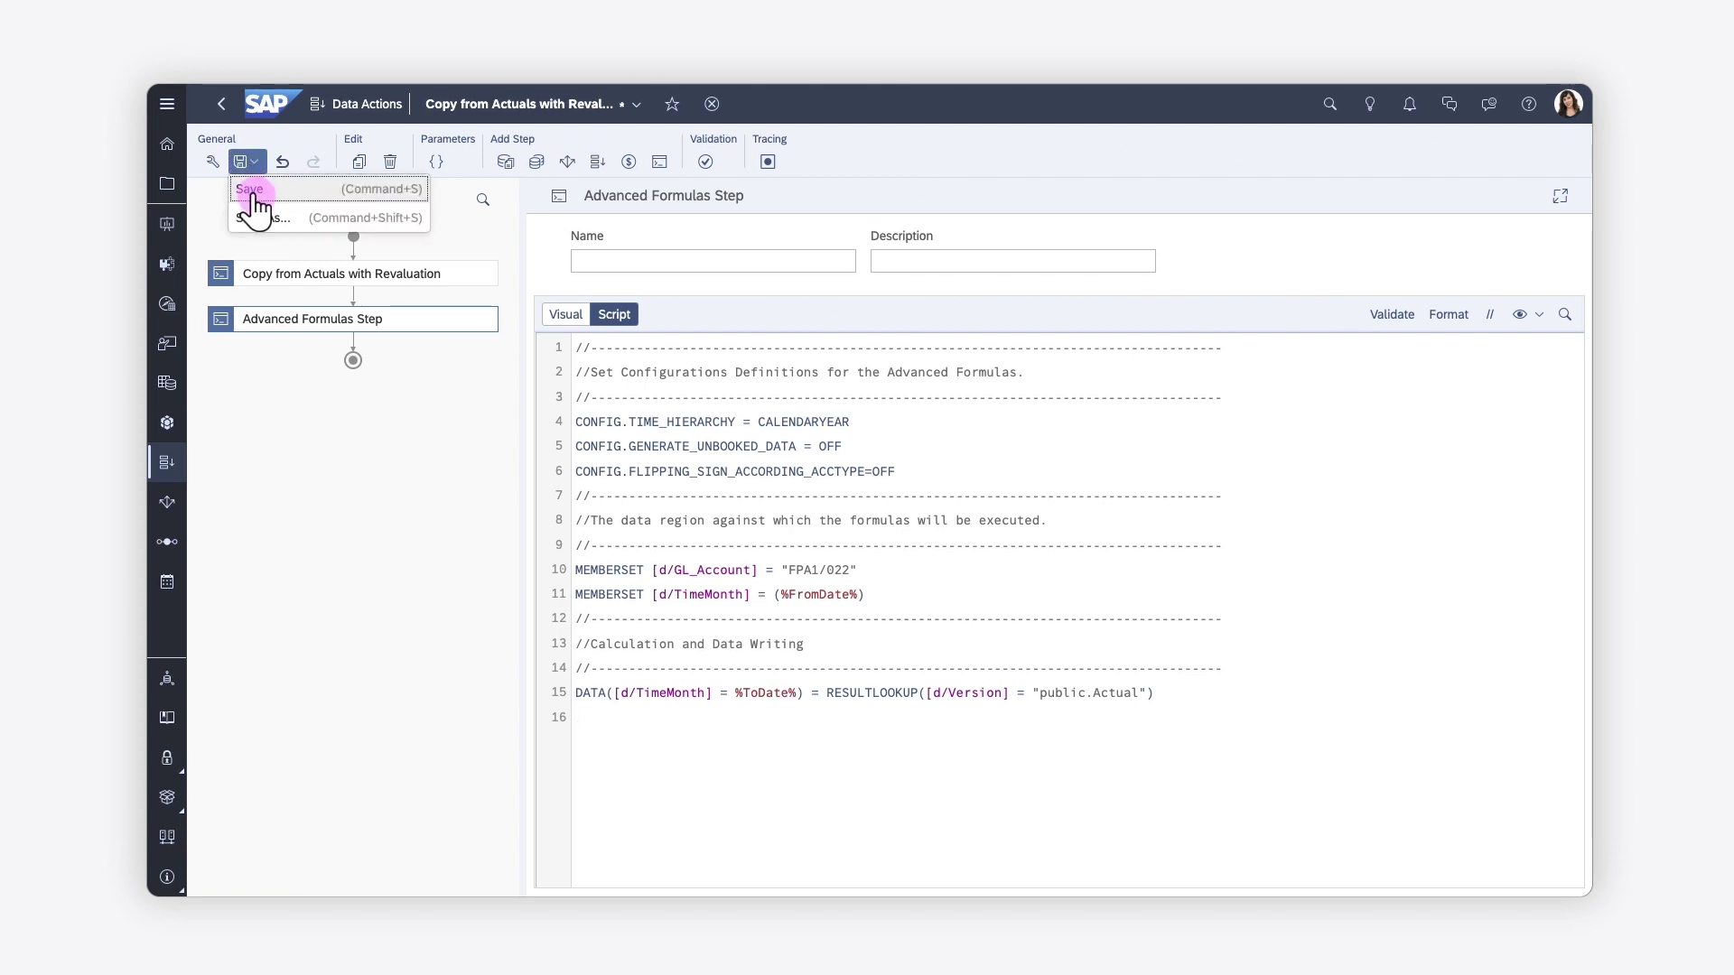
Save the data action and check which dimensions RESULTLOOKUP leaves unrestricted.
{"action": "left_click", "coordinate": [258, 193]}
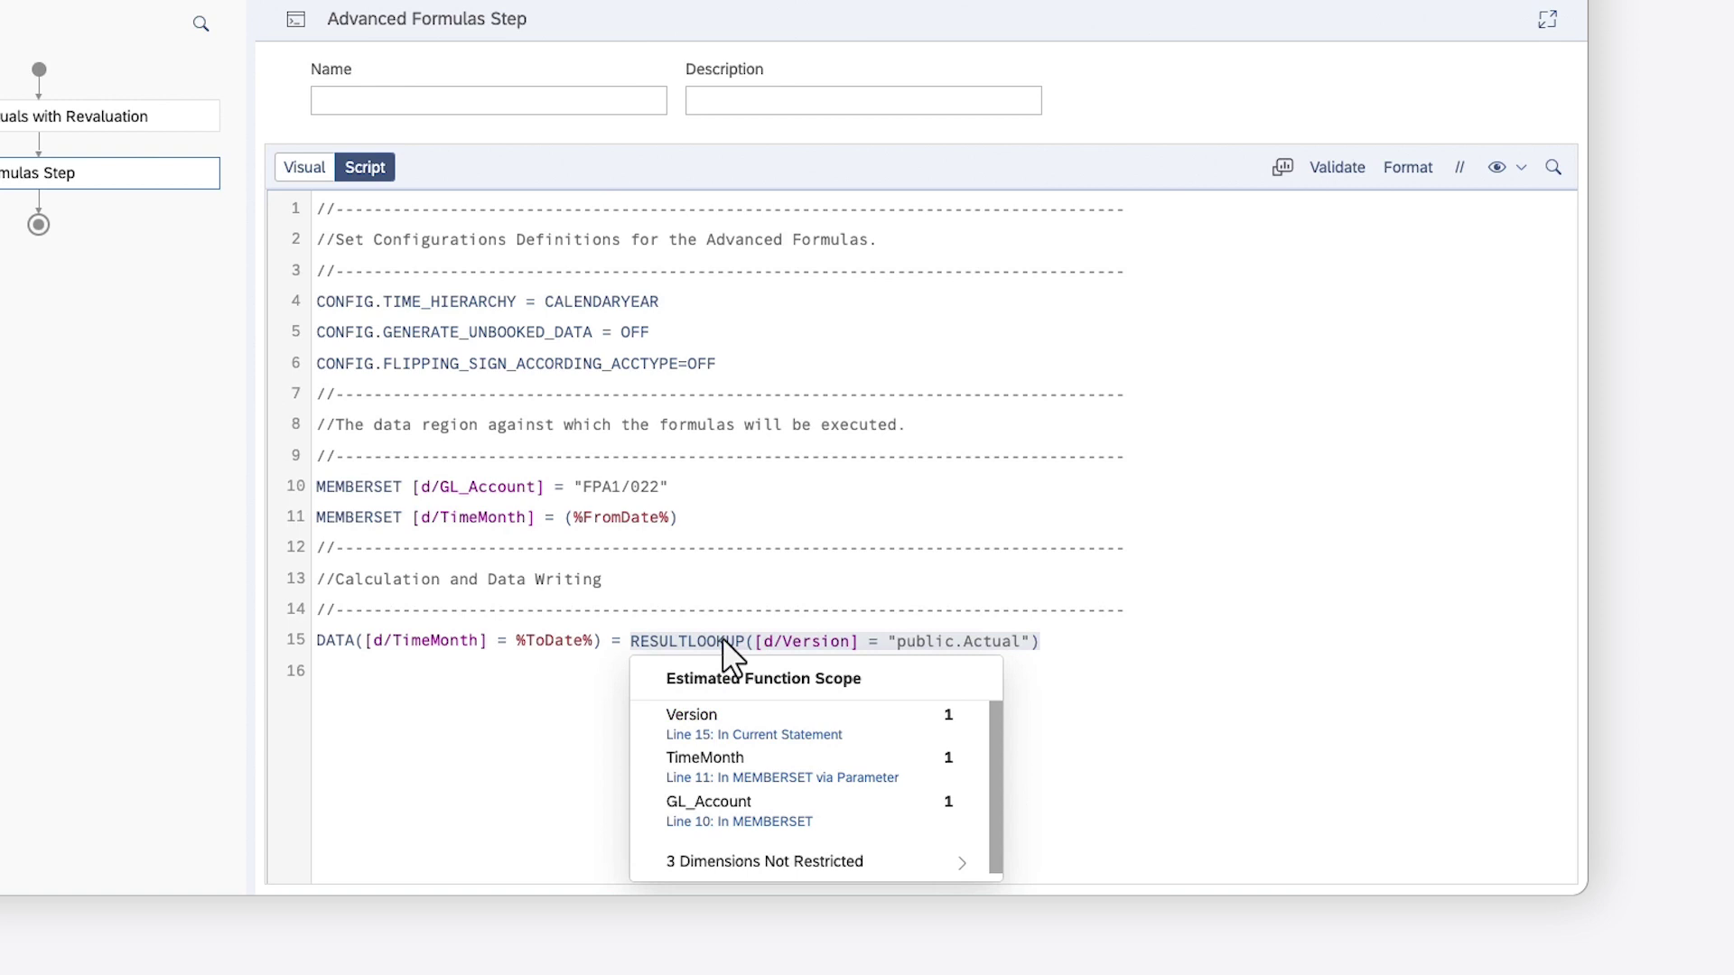
{"action": "left_click", "coordinate": [949, 862]}
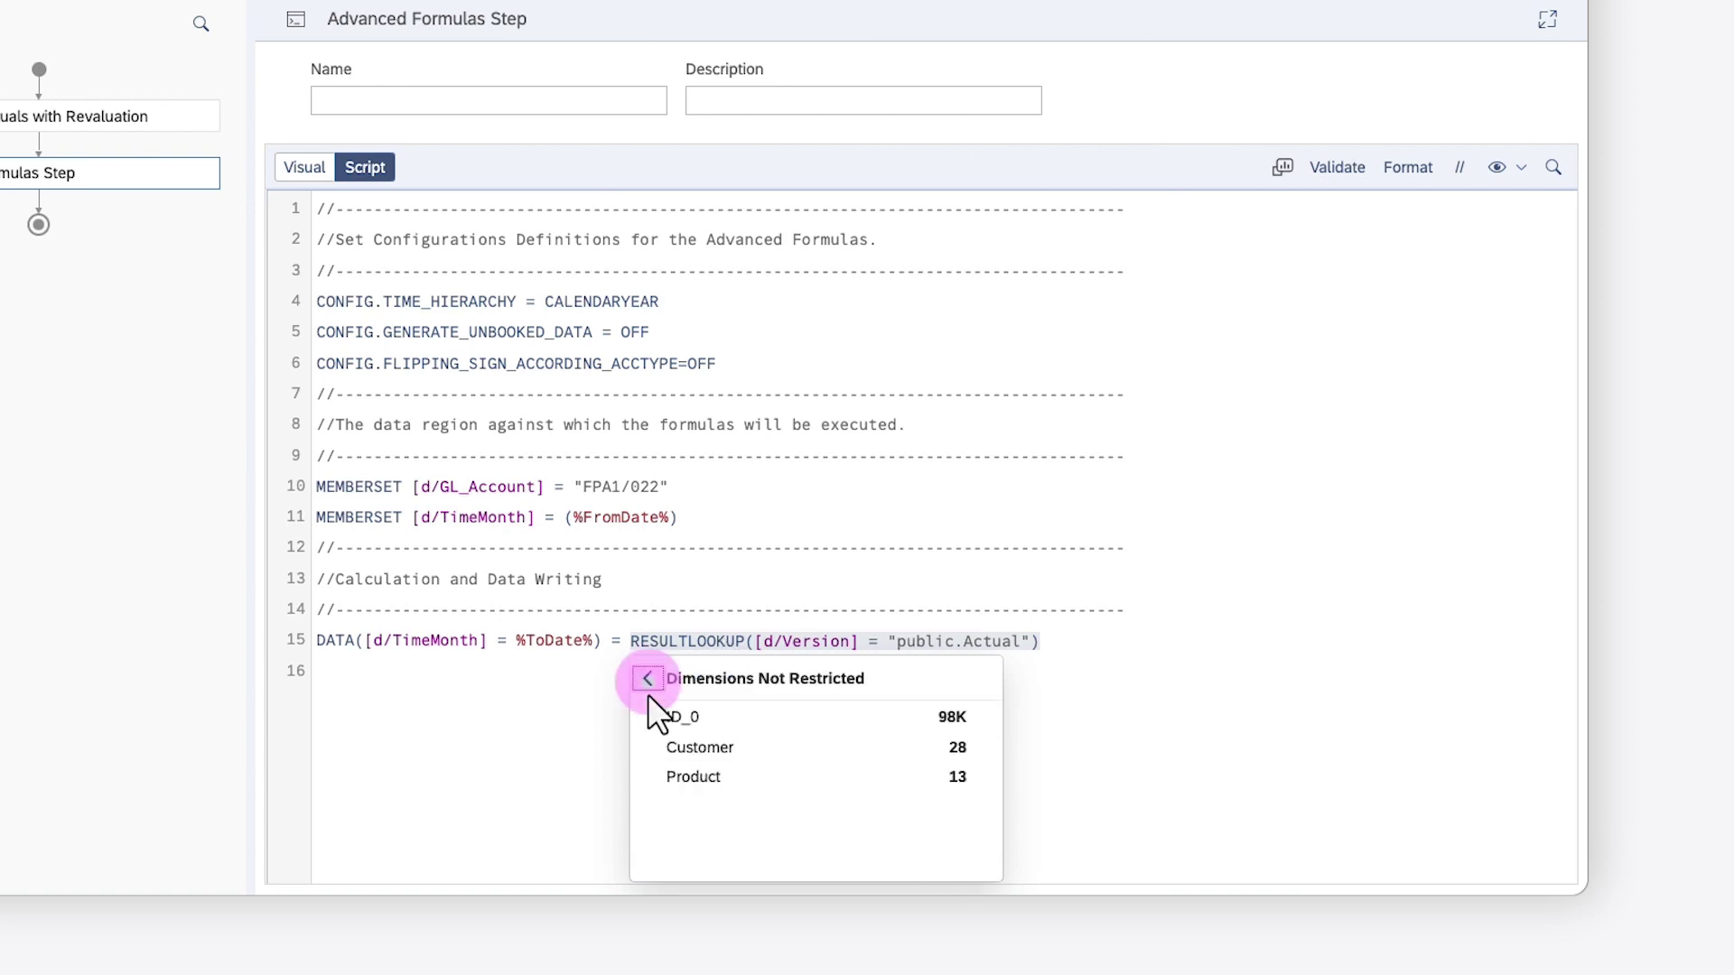
{"action": "left_click", "coordinate": [645, 679]}
Append * (1 + %Growth%) to the Actual lookup on line 15.
{"action": "left_click", "coordinate": [617, 673]}
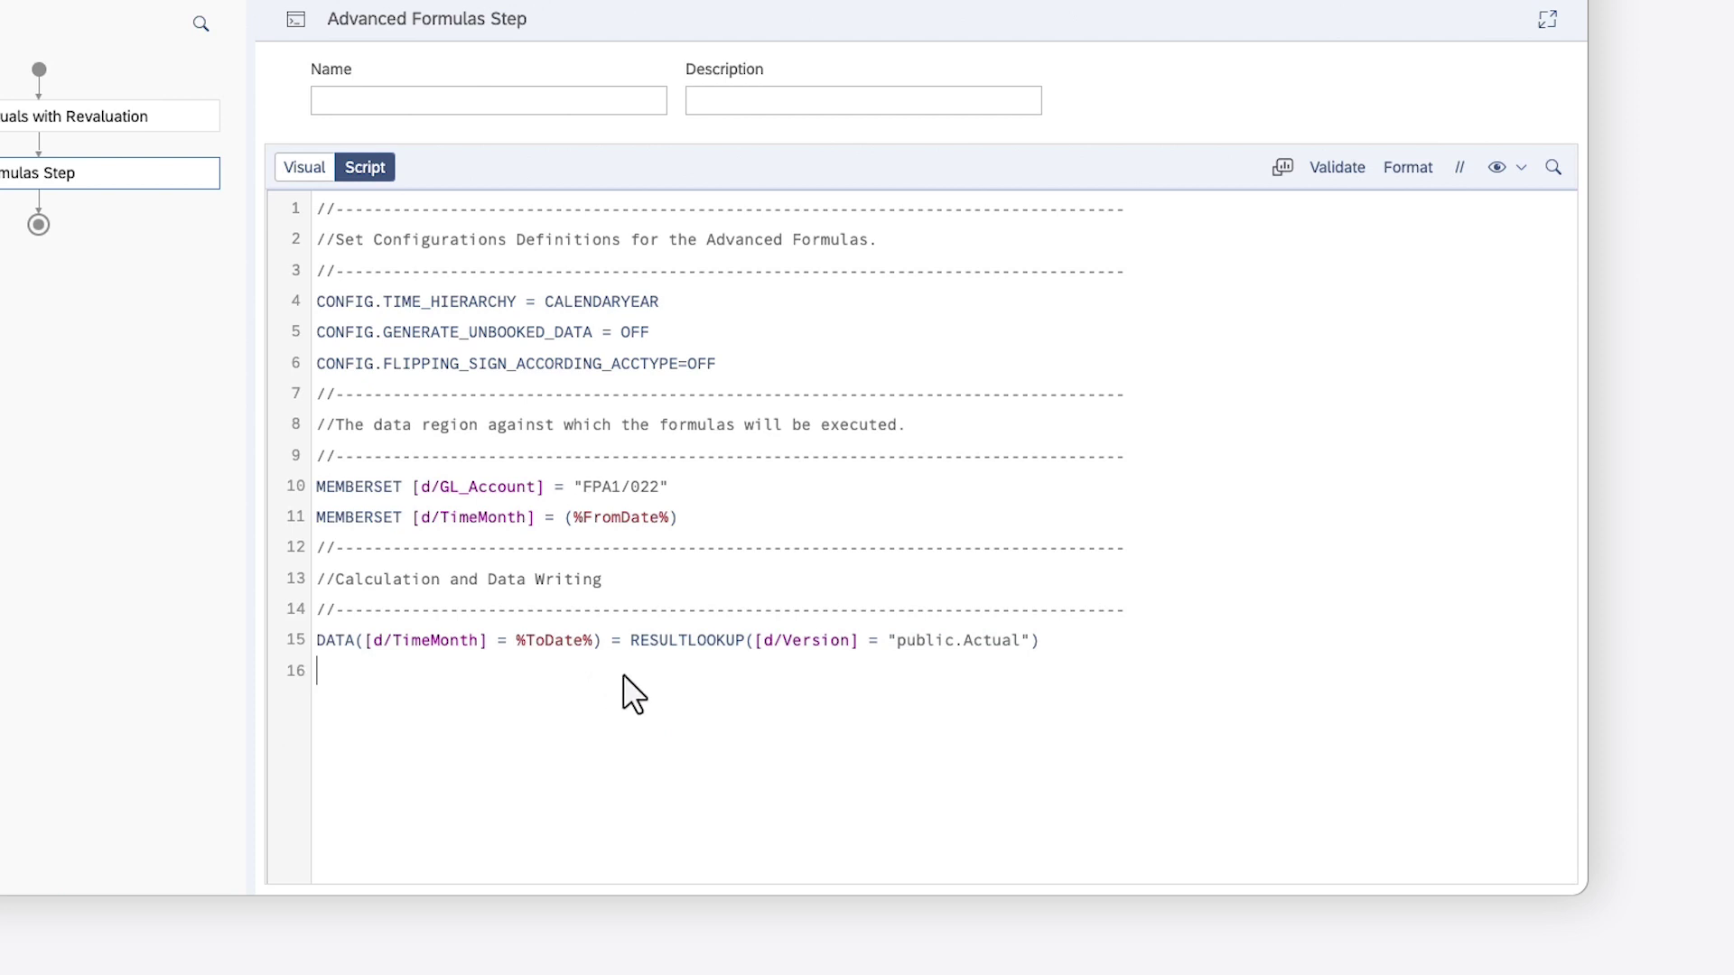
{"action": "left_click", "coordinate": [1056, 643]}
{"action": "type", "text": "*"}
{"action": "type", "text": " (1 +"}
{"action": "type", "text": " %"}
{"action": "left_click", "coordinate": [1223, 683]}
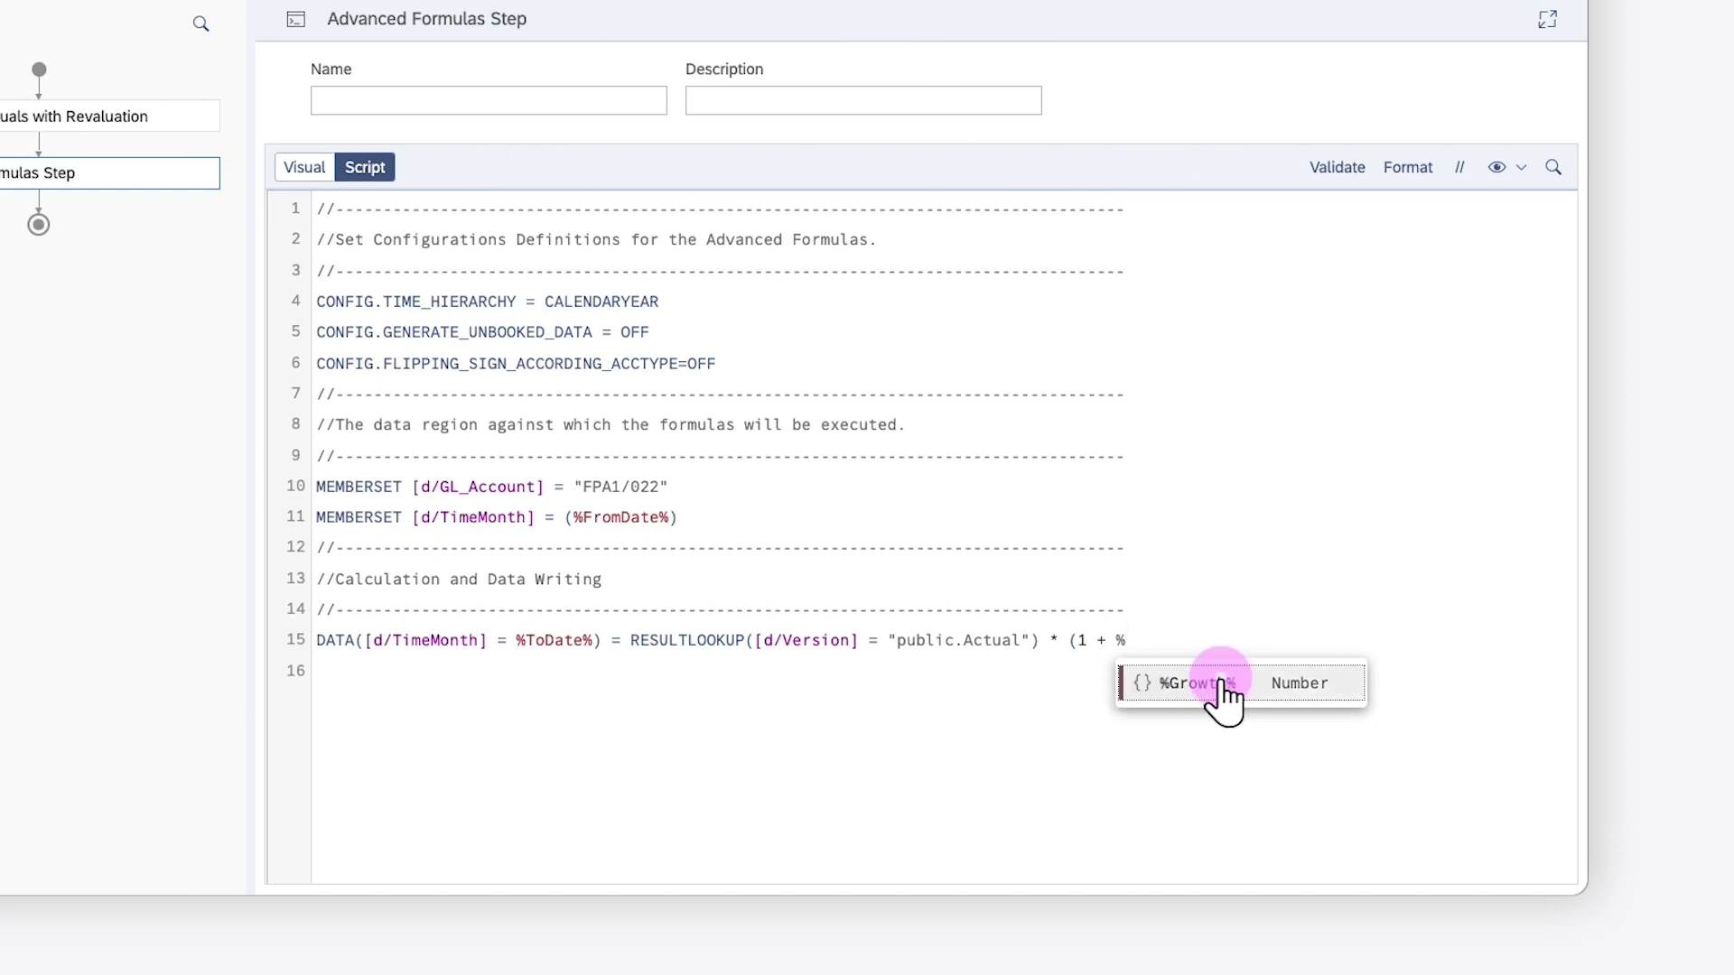
{"action": "type", "text": ")"}
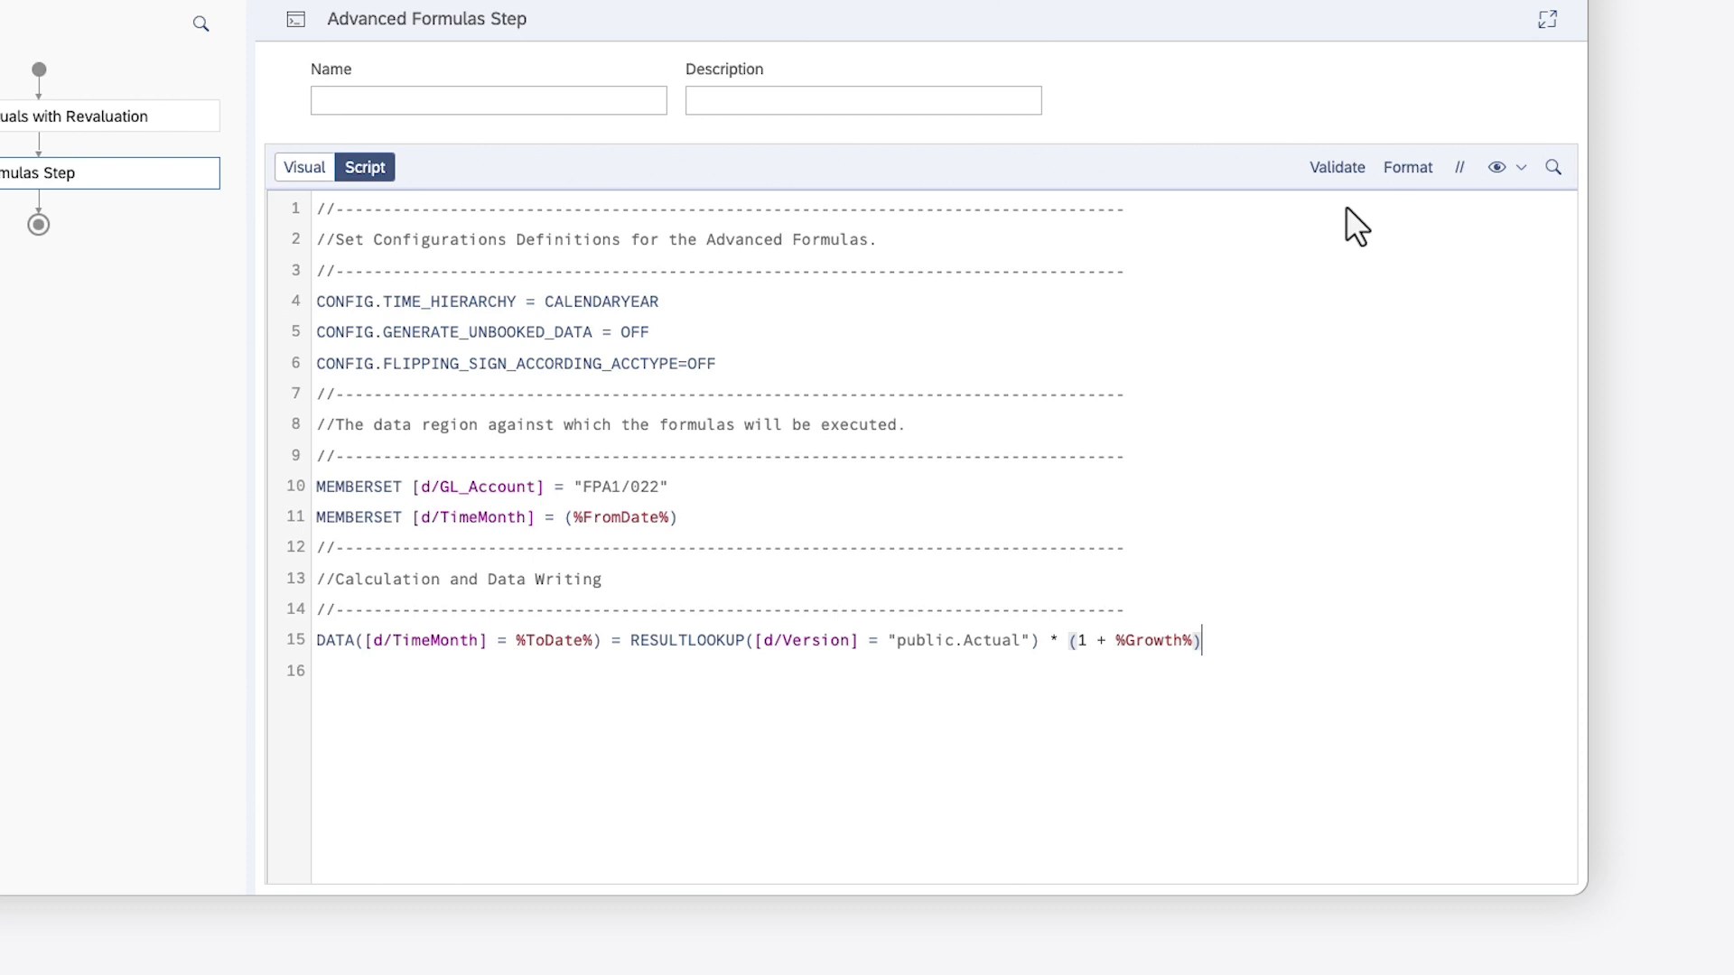
Validate the second step's script, confirming 'No errors found'.
{"action": "left_click", "coordinate": [1338, 167]}
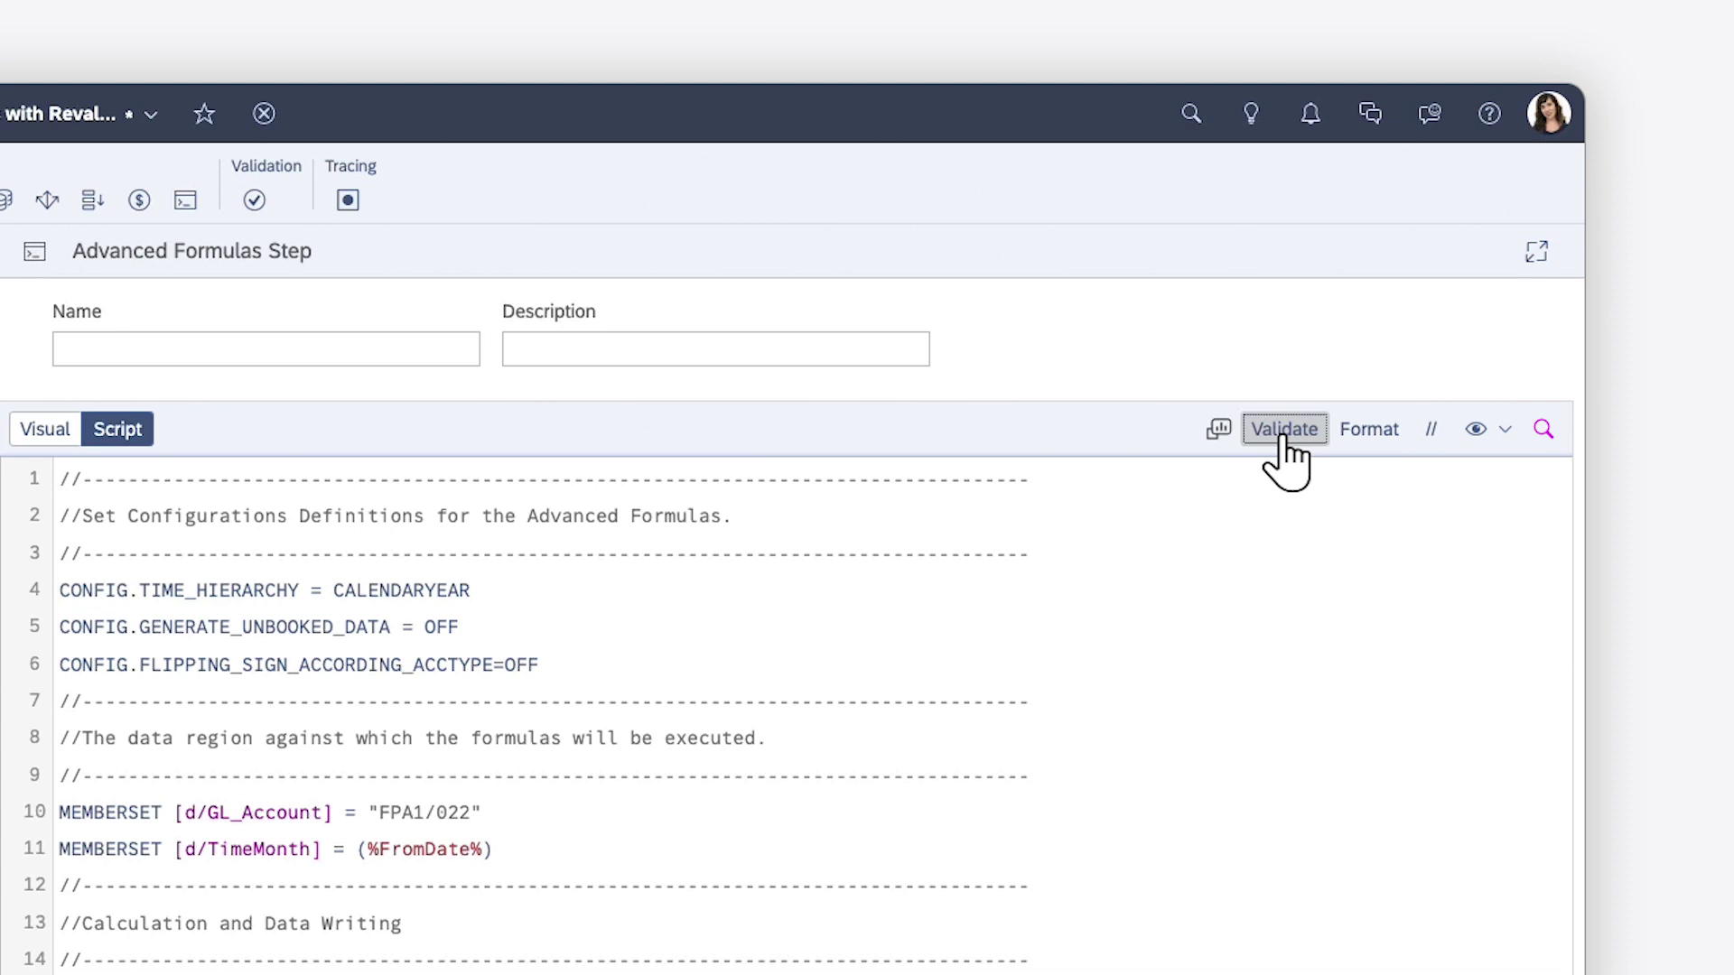
{"action": "left_click", "coordinate": [1285, 430]}
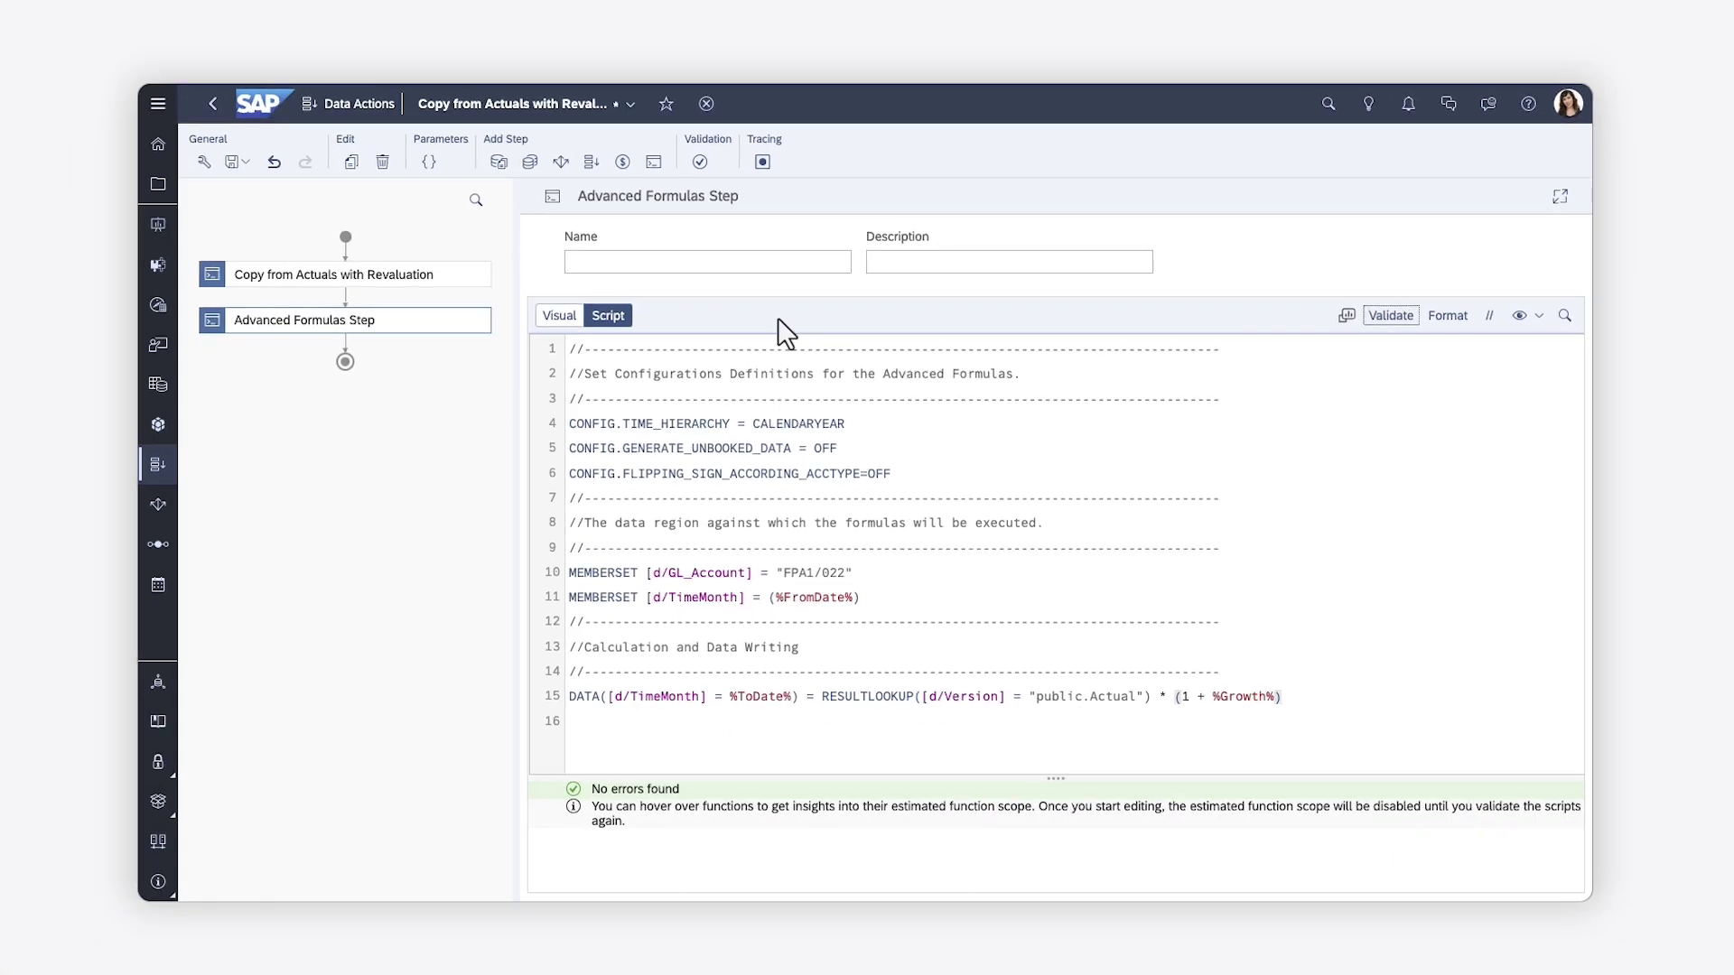
Delete the extra Advanced Formulas step and save the data action.
{"action": "left_click", "coordinate": [390, 162]}
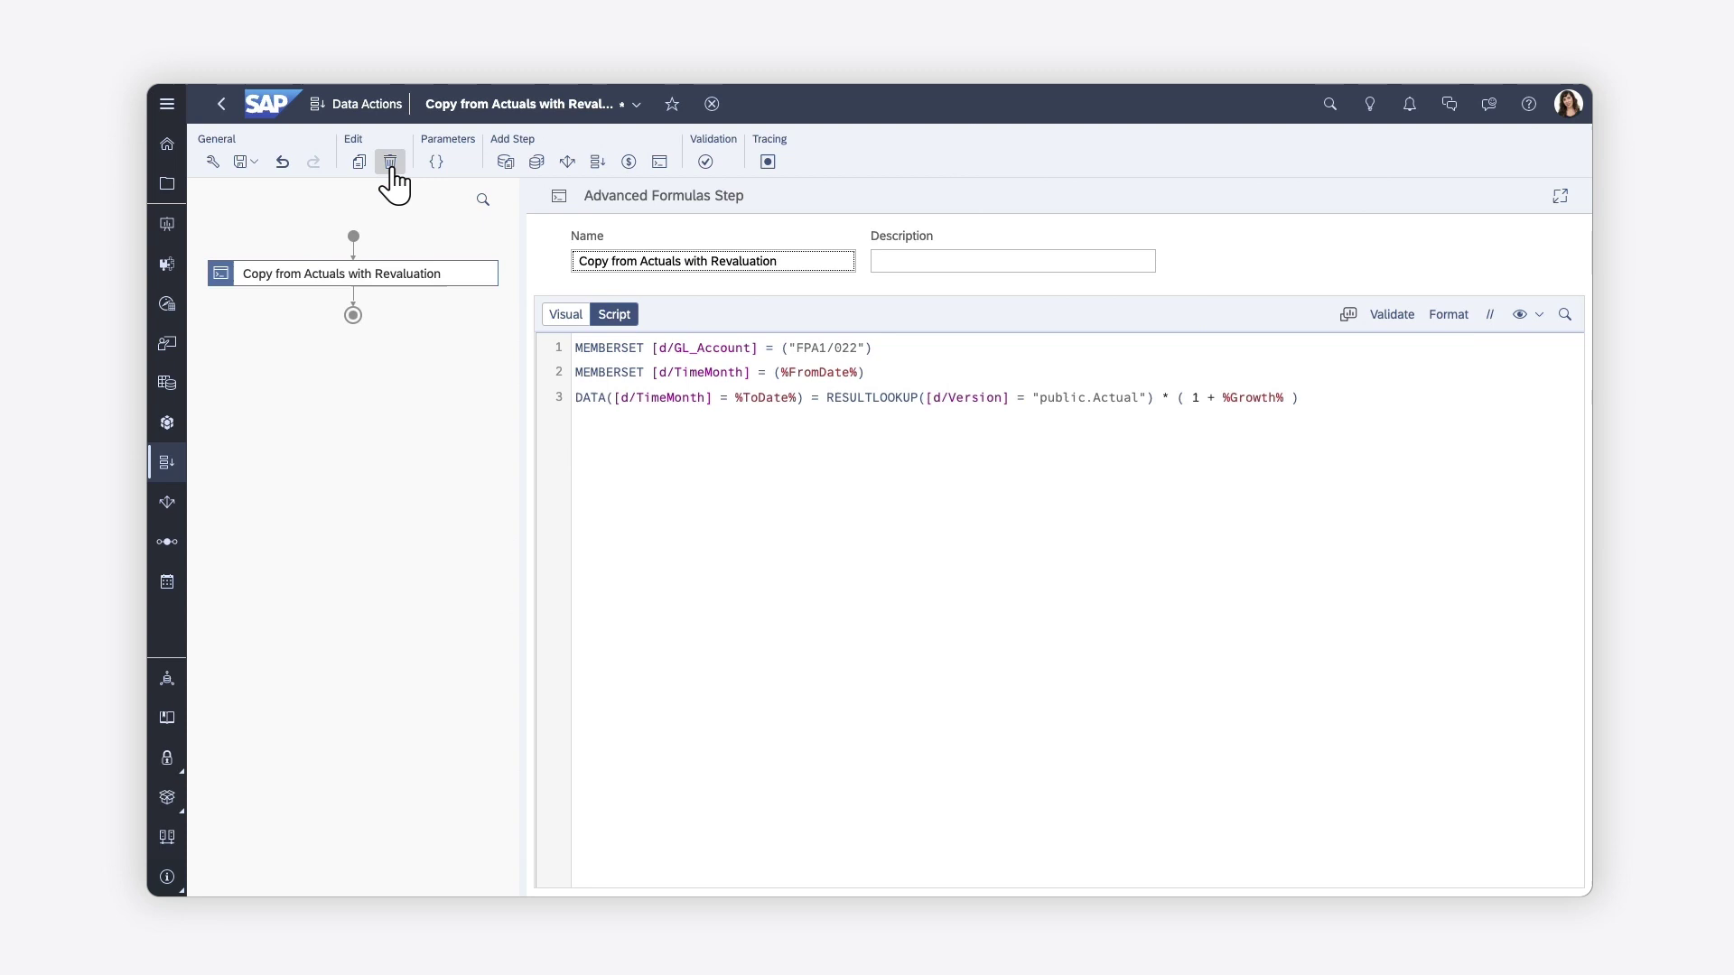
{"action": "left_click", "coordinate": [244, 162]}
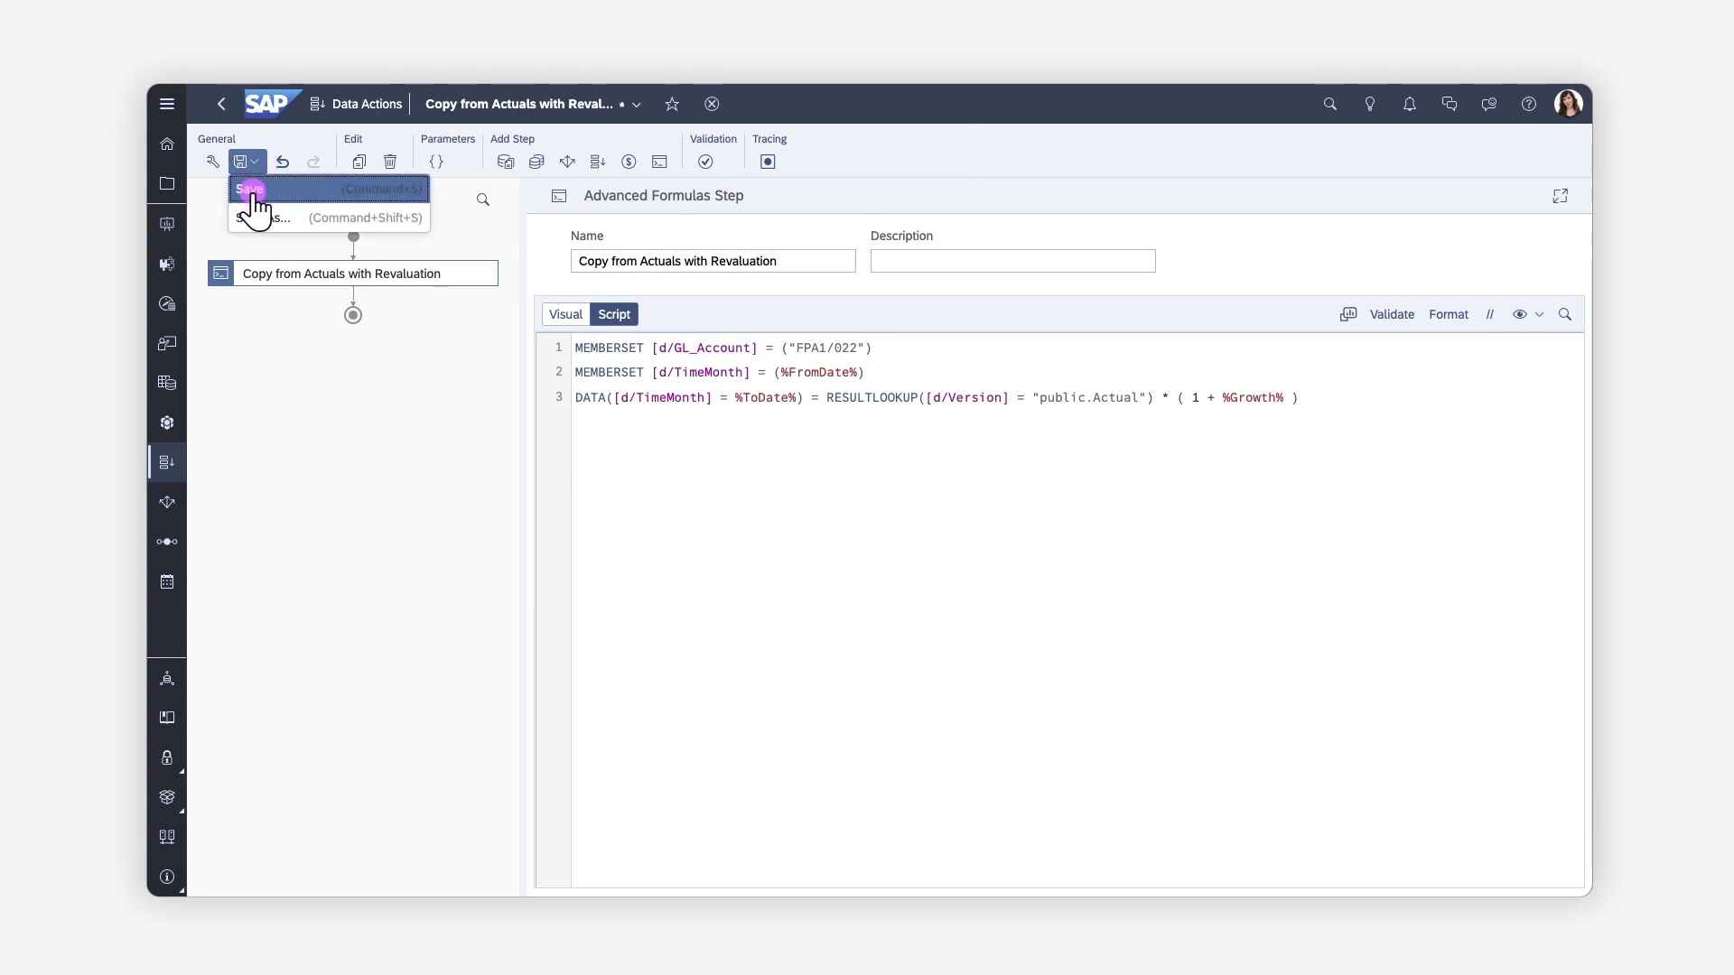
{"action": "left_click", "coordinate": [254, 196]}
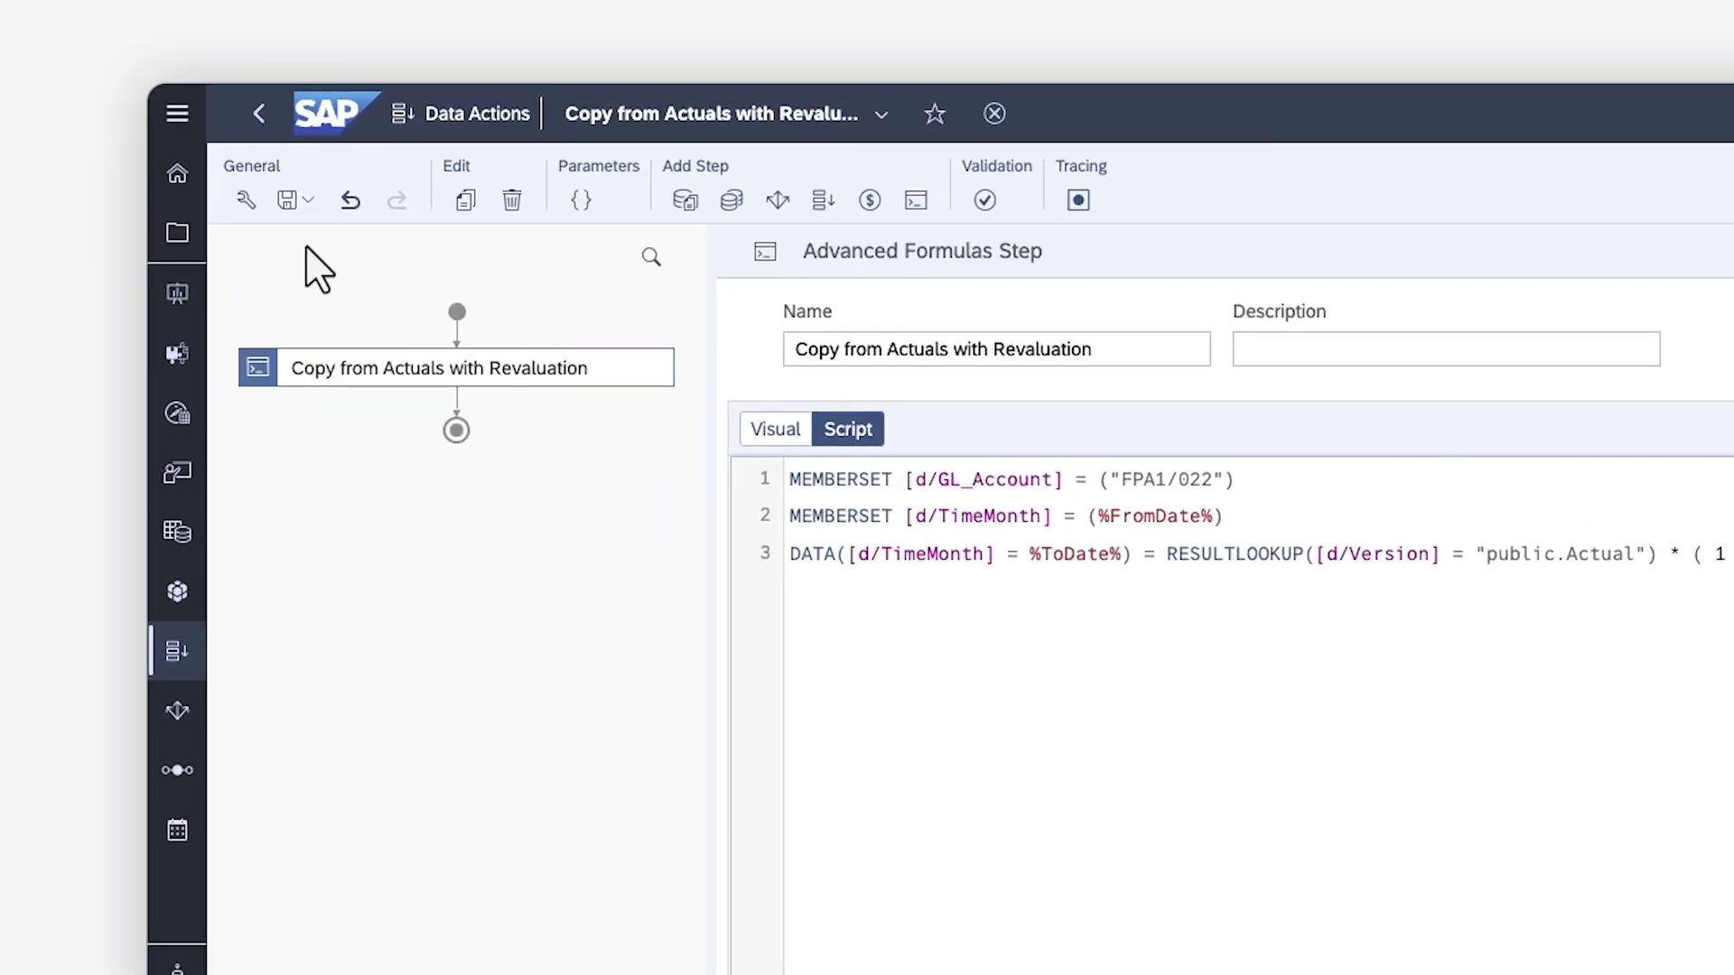